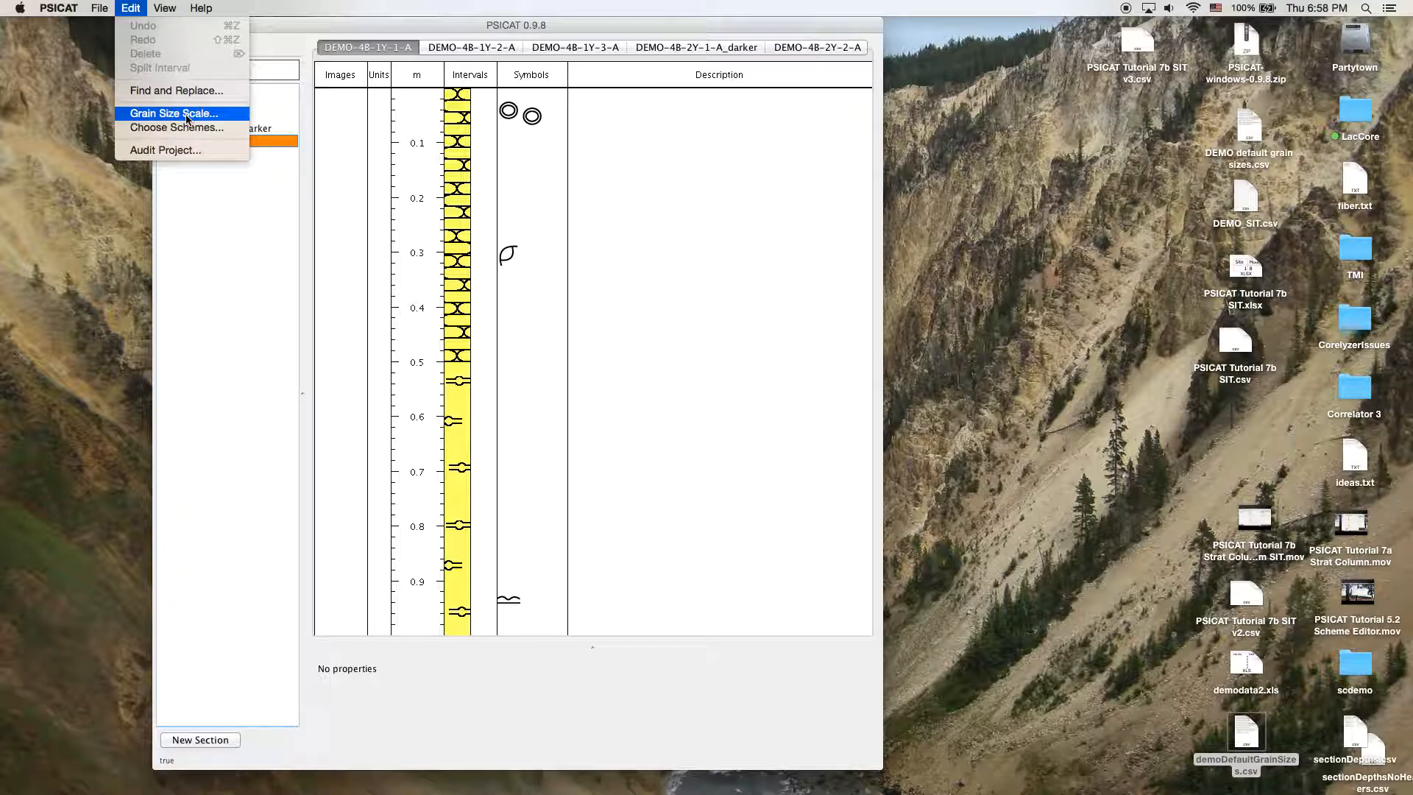
Review the project's current grain size scale definition and leave it unchanged
{"action": "left_click", "coordinate": [633, 390]}
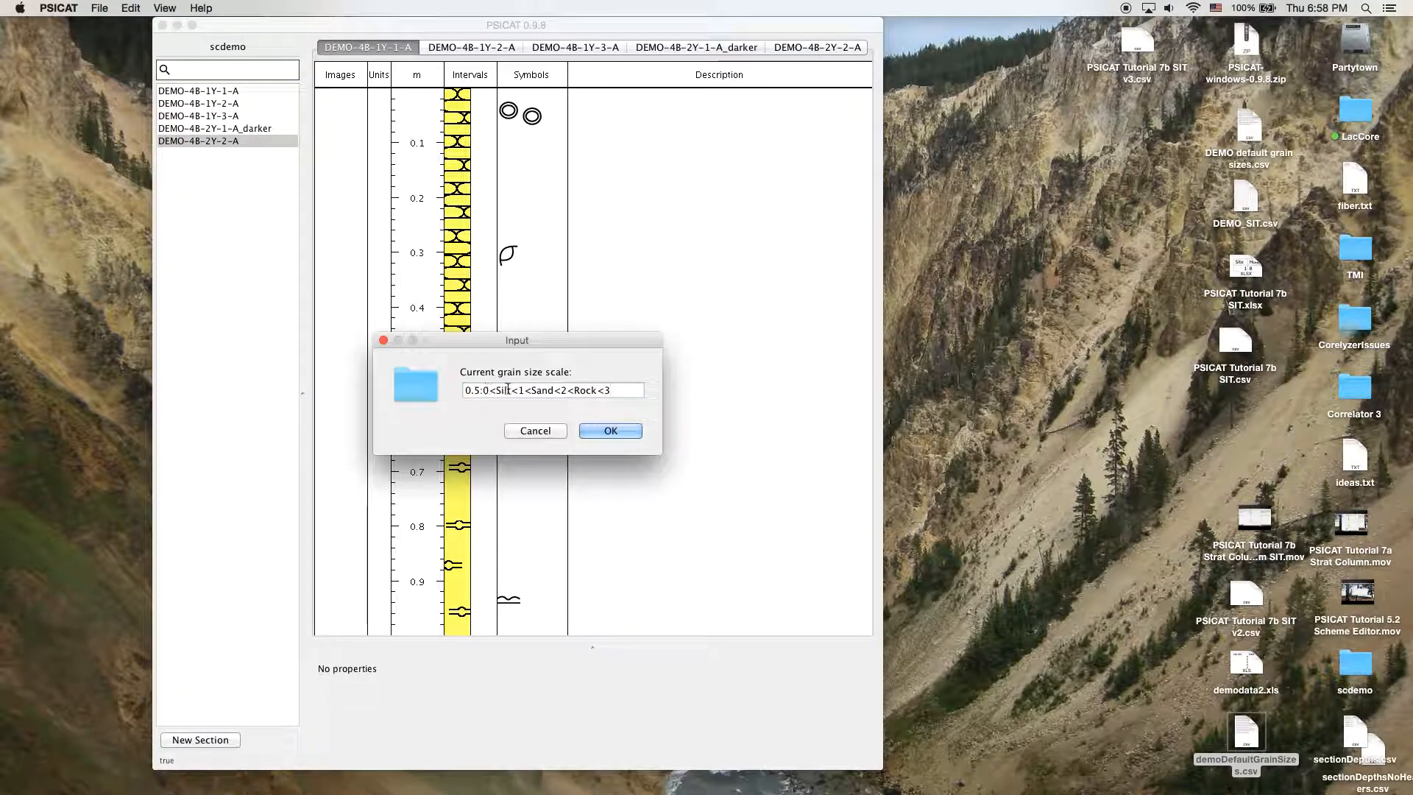
{"action": "left_click", "coordinate": [608, 391]}
{"action": "left_click_drag", "start_coordinate": [482, 392], "coordinate": [435, 394]}
{"action": "left_click", "coordinate": [535, 430]}
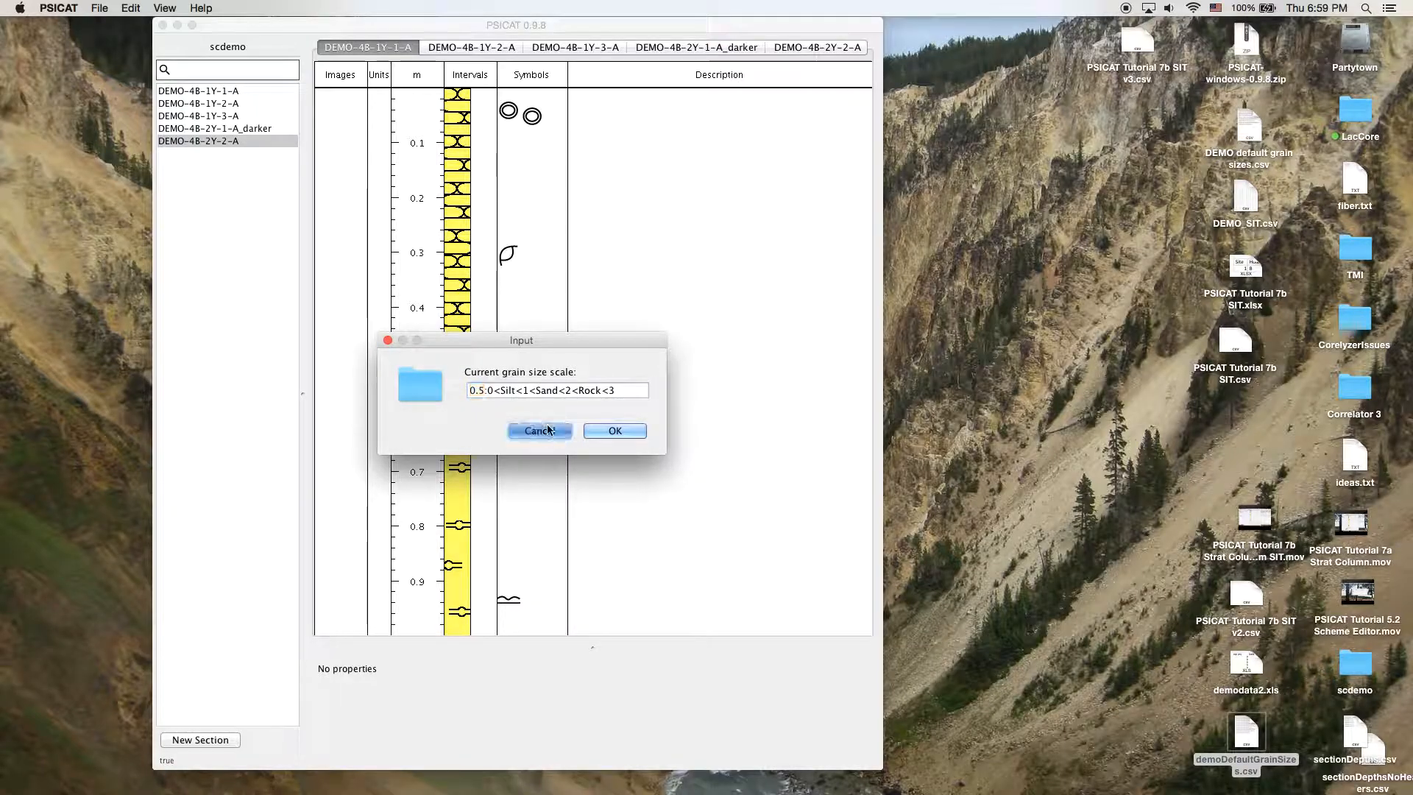
{"action": "left_click_drag", "start_coordinate": [700, 26], "coordinate": [701, 27]}
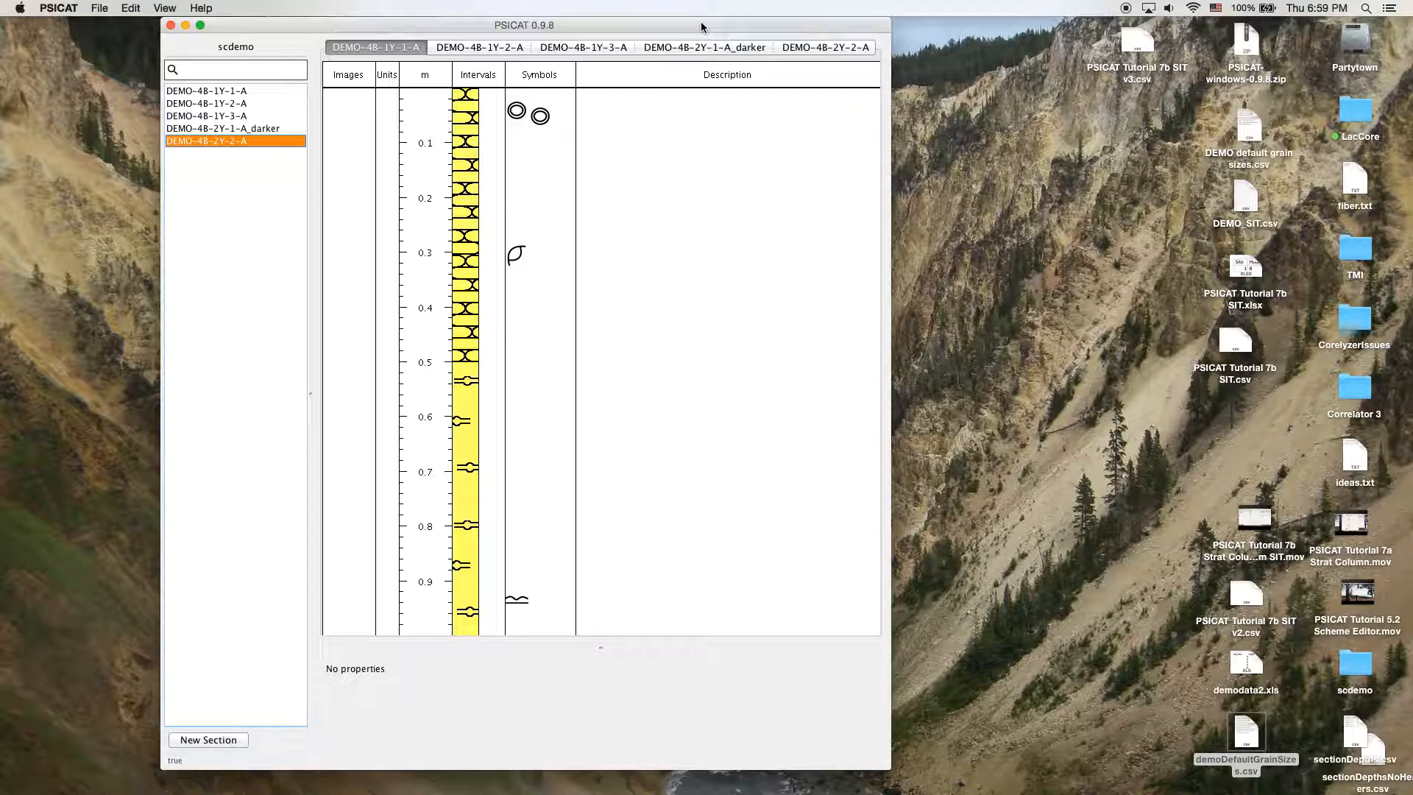
{"action": "left_click_drag", "start_coordinate": [665, 28], "coordinate": [679, 27]}
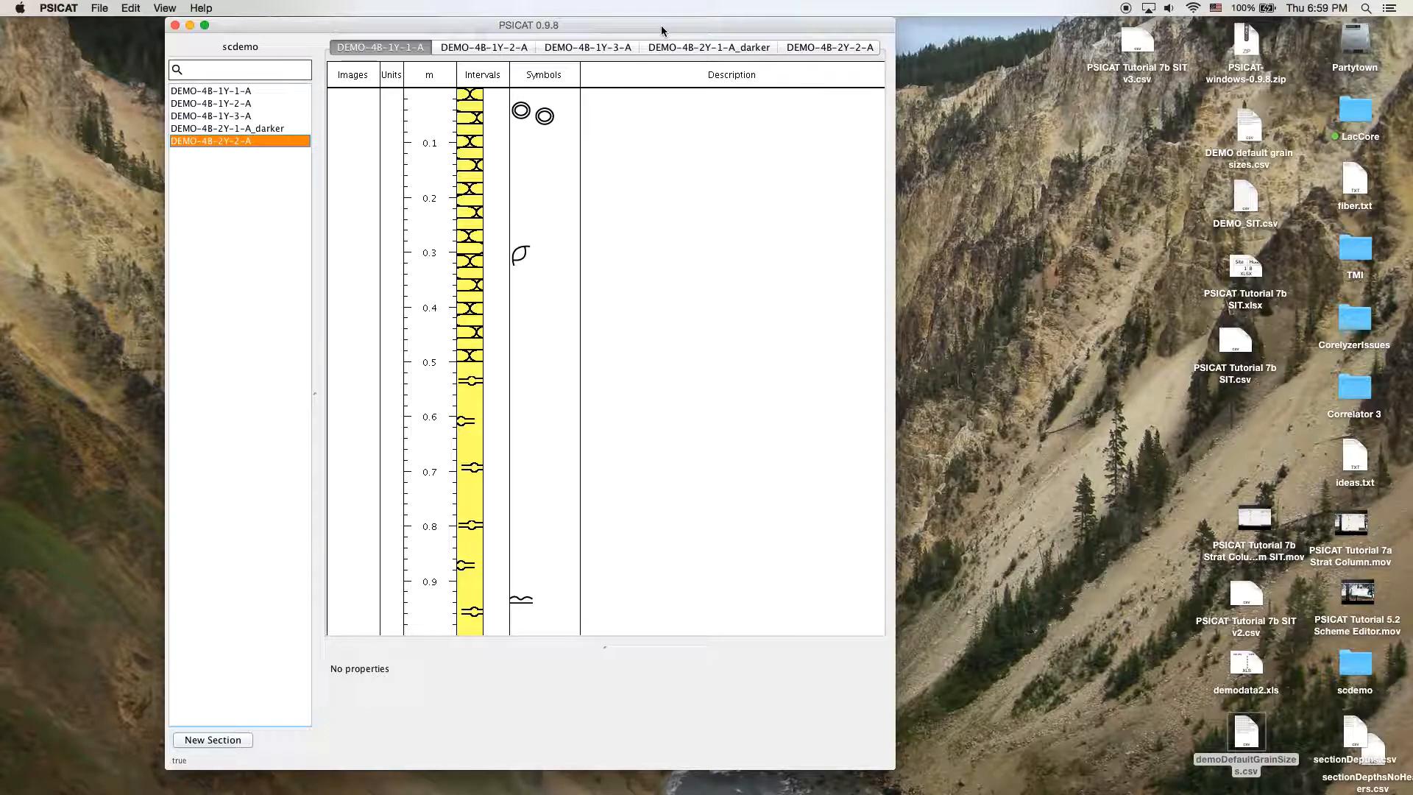
Switch to Excel and bring forward the demoDefaultGrainSizes.csv template
{"action": "mouse_move", "coordinate": [1009, 792]}
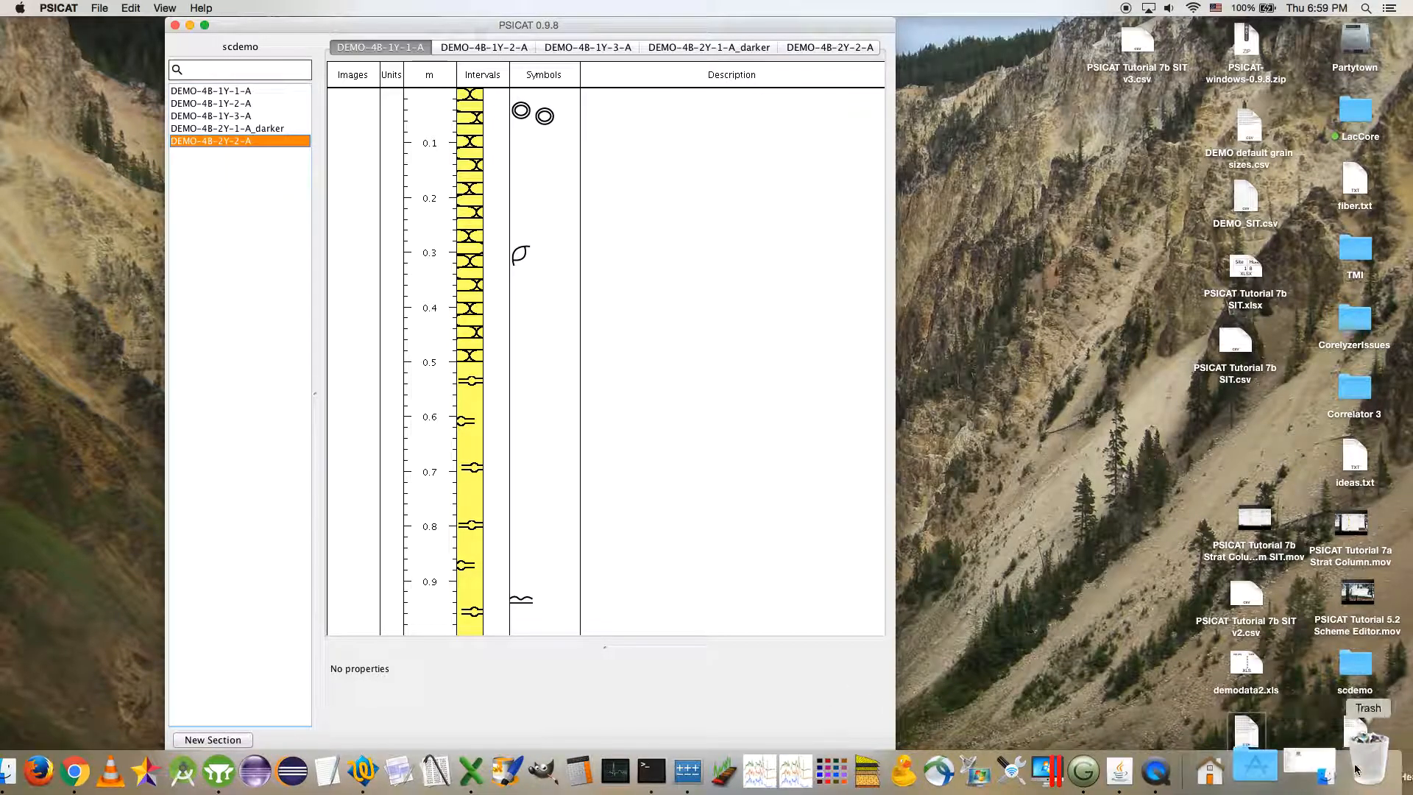
{"action": "key", "text": "super+Tab"}
{"action": "key", "text": "super+Tab"}
{"action": "key", "text": "super+Tab"}
{"action": "key", "text": "super+Tab"}
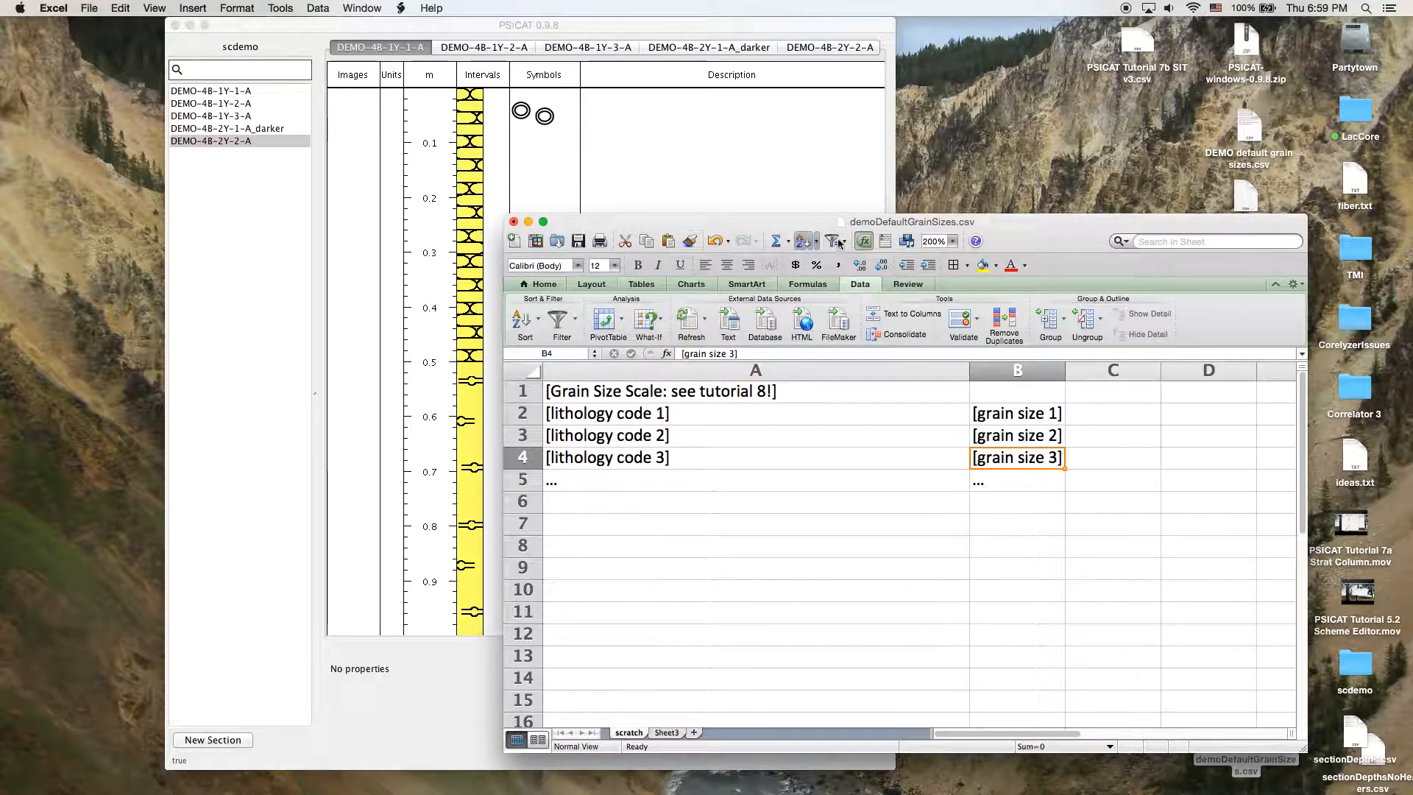
{"action": "left_click_drag", "start_coordinate": [1022, 234], "coordinate": [985, 227]}
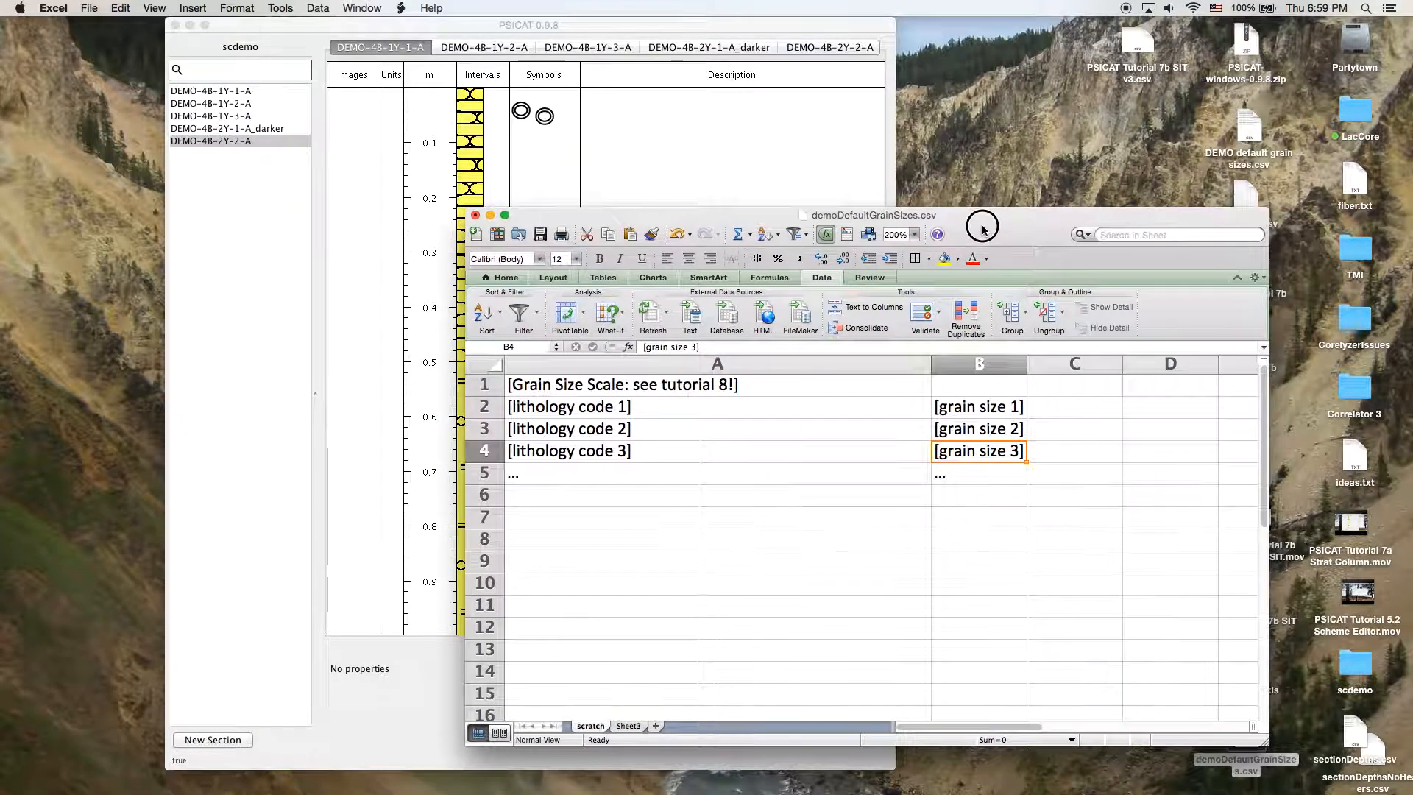
Examine the template's layout: the grain size scale row, the lithology code column and the matching grain size column
{"action": "left_click", "coordinate": [765, 388]}
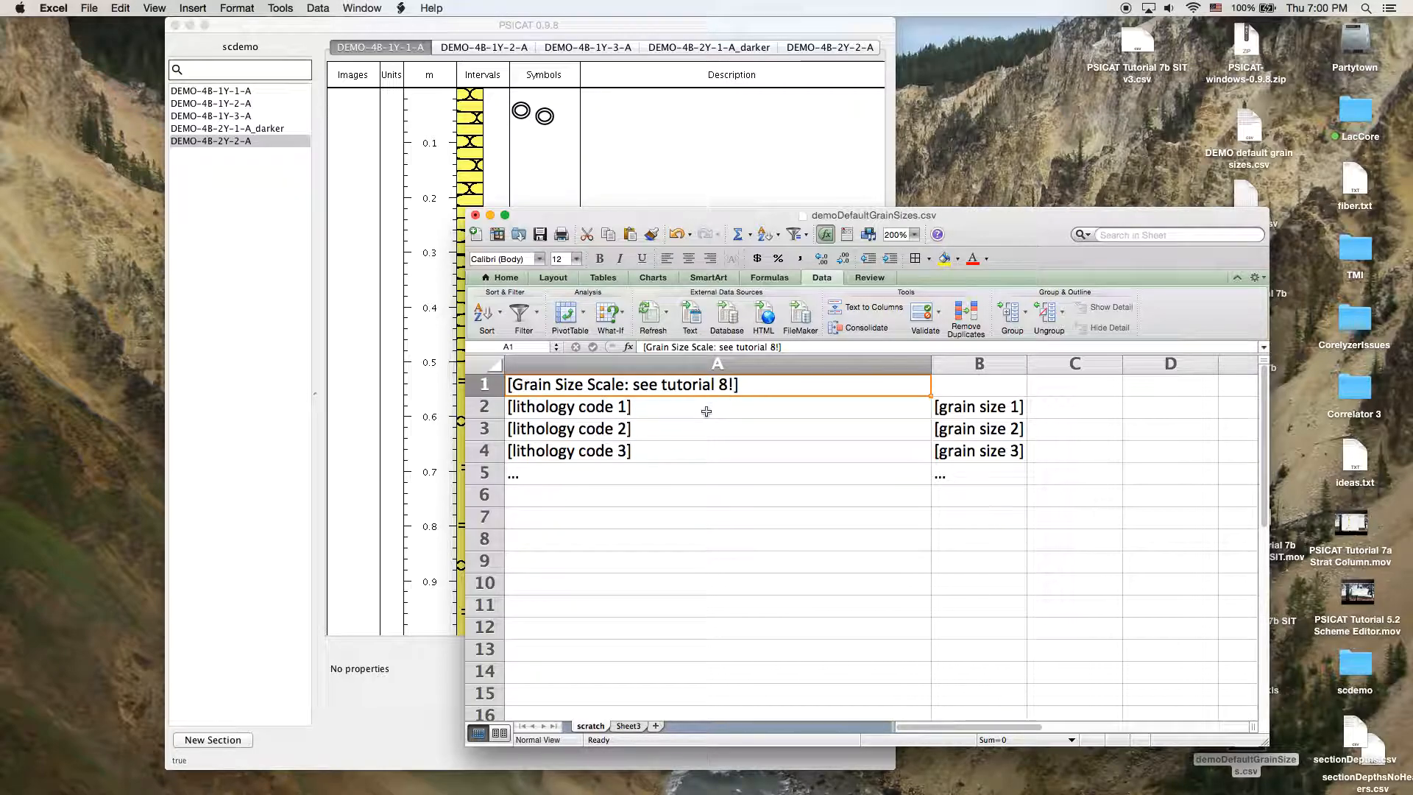
{"action": "left_click", "coordinate": [656, 409]}
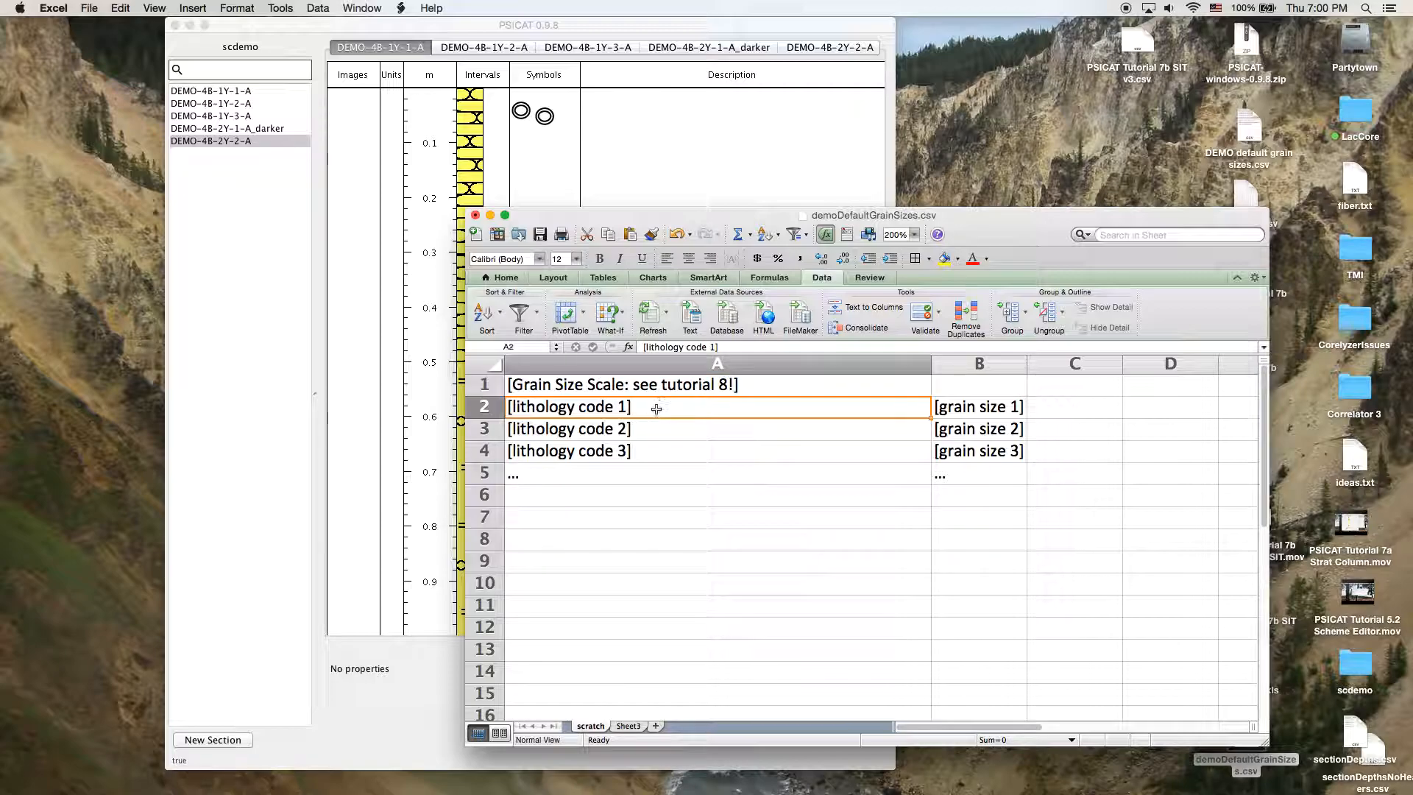
{"action": "left_click", "coordinate": [972, 407]}
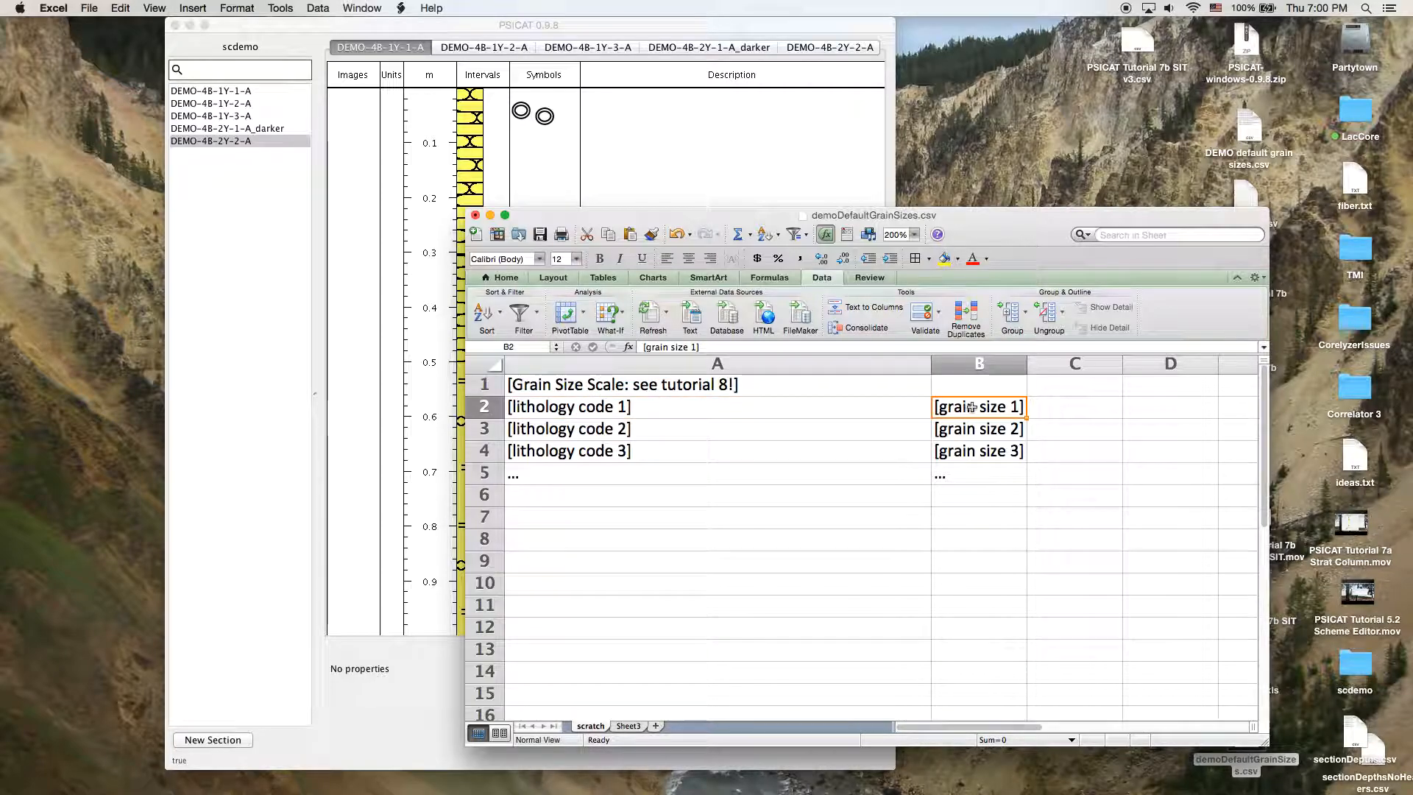
{"action": "left_click", "coordinate": [666, 429]}
{"action": "left_click", "coordinate": [667, 415]}
{"action": "left_click", "coordinate": [674, 446]}
{"action": "left_click", "coordinate": [638, 473]}
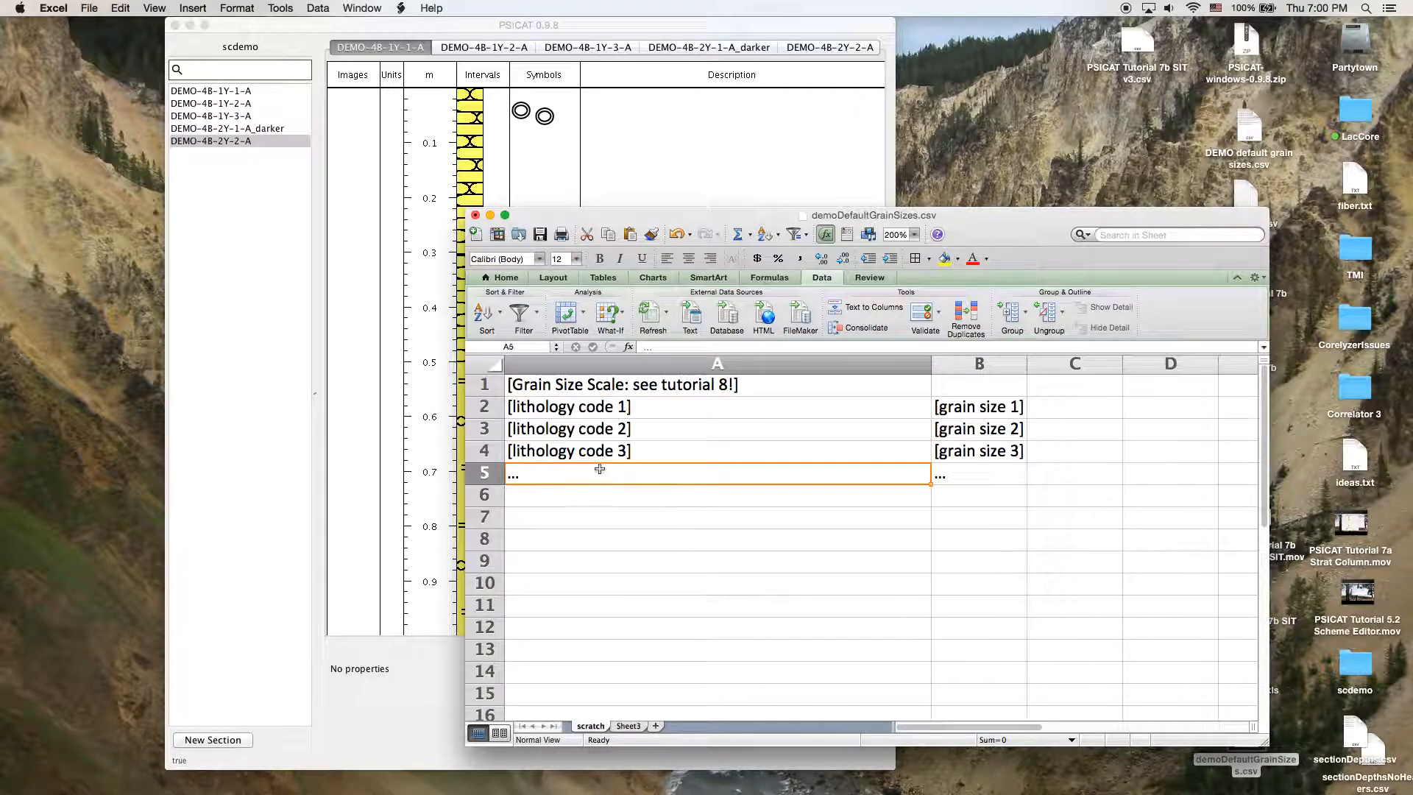
{"action": "left_click", "coordinate": [713, 416]}
{"action": "left_click", "coordinate": [714, 431]}
{"action": "left_click", "coordinate": [720, 450]}
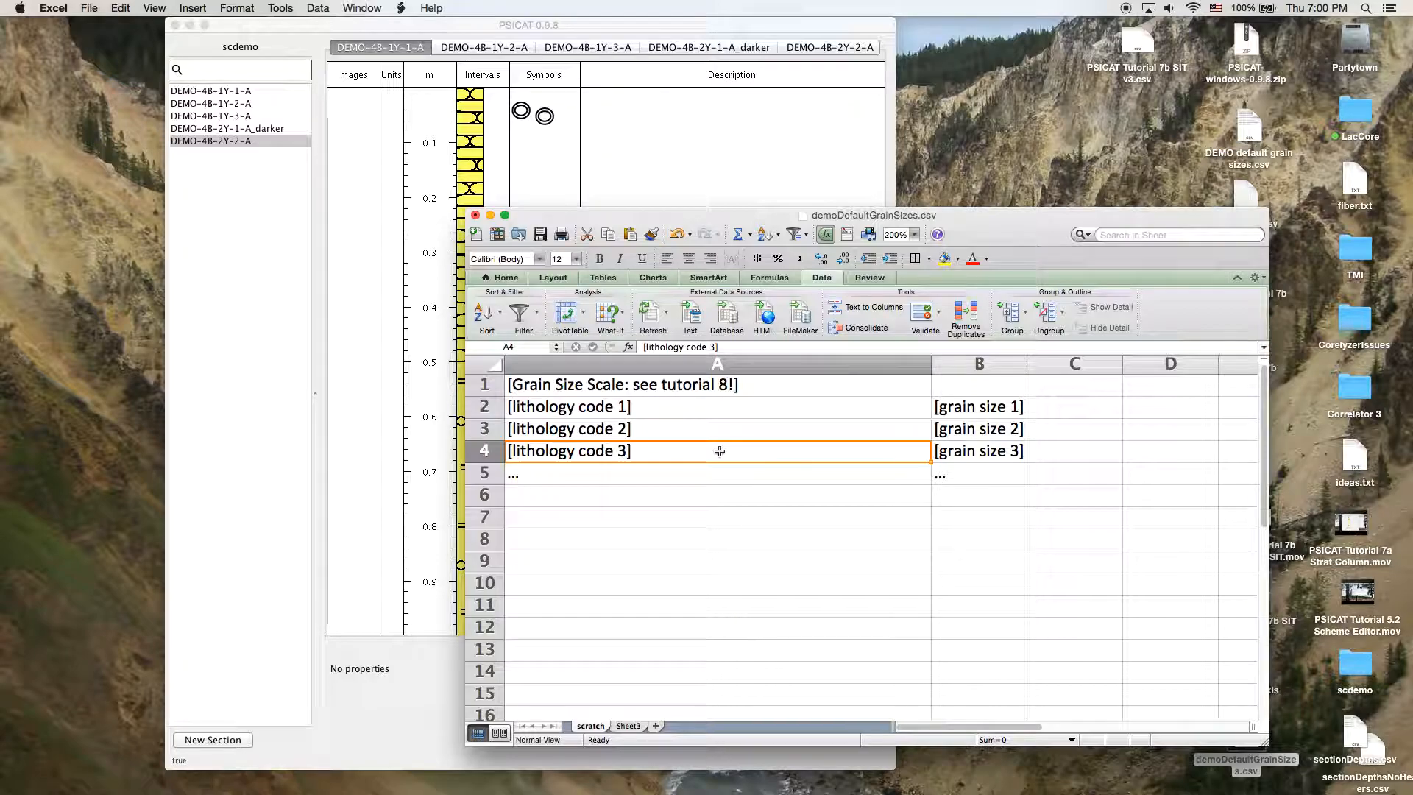
{"action": "left_click", "coordinate": [732, 410]}
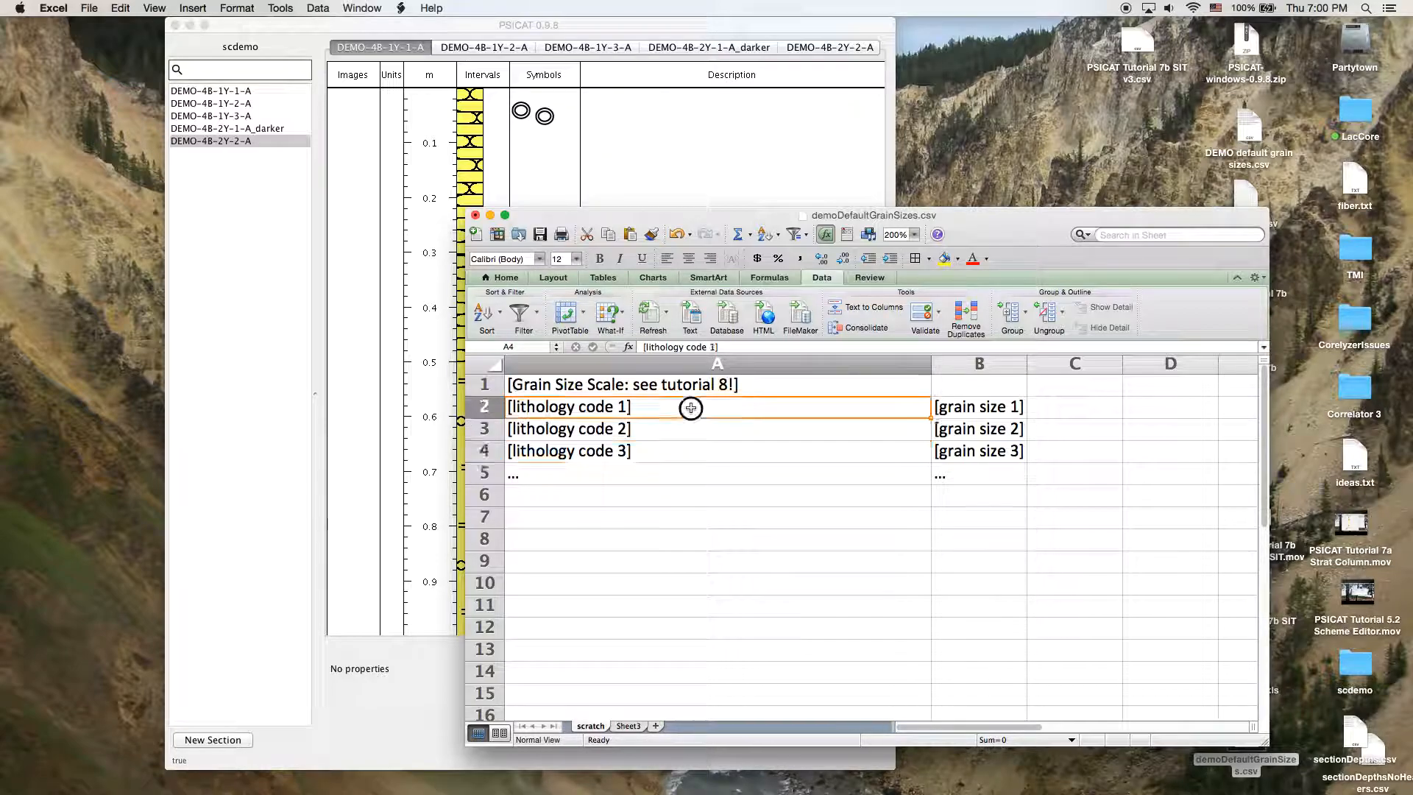
{"action": "left_click", "coordinate": [679, 429]}
{"action": "left_click", "coordinate": [672, 410]}
{"action": "left_click", "coordinate": [683, 439]}
{"action": "left_click", "coordinate": [683, 444]}
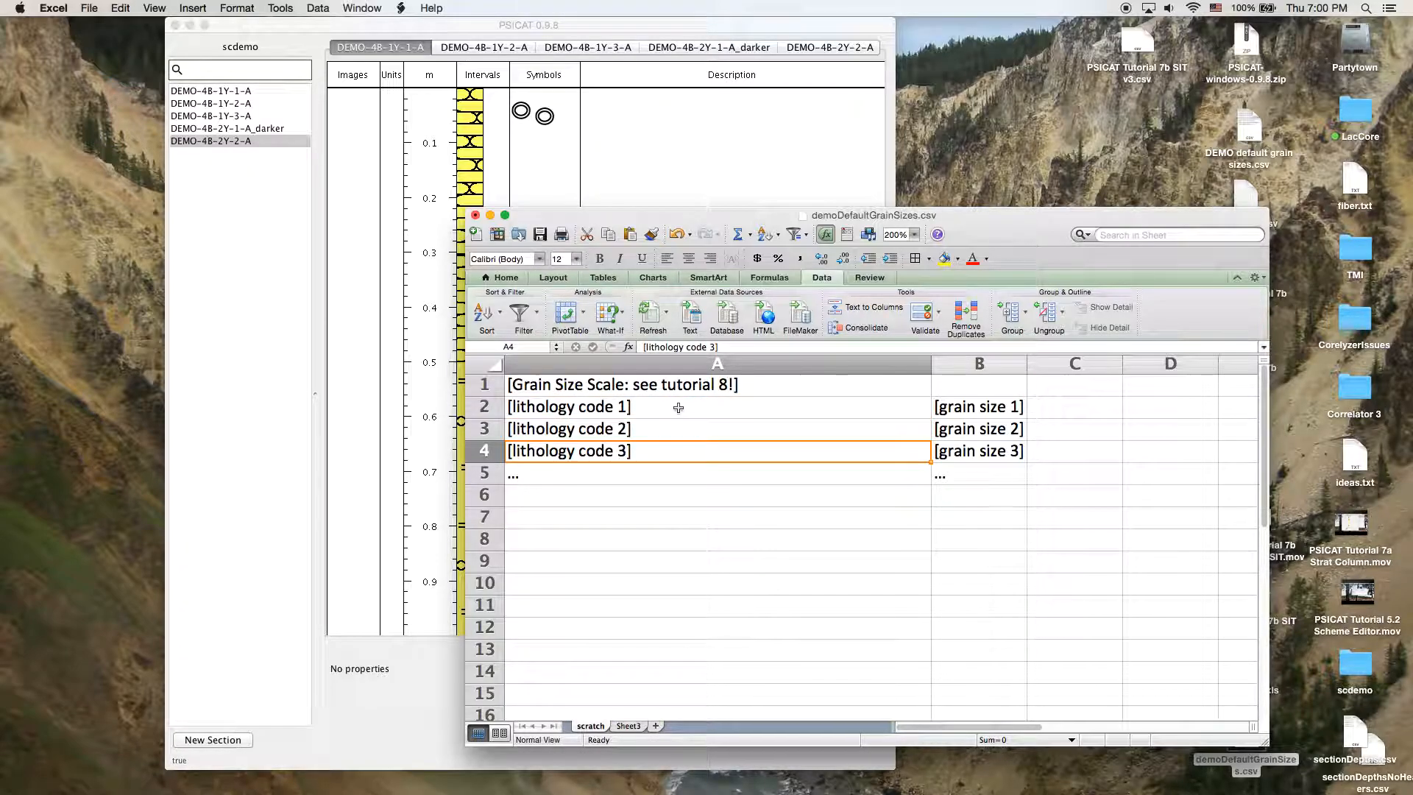
{"action": "left_click", "coordinate": [490, 407]}
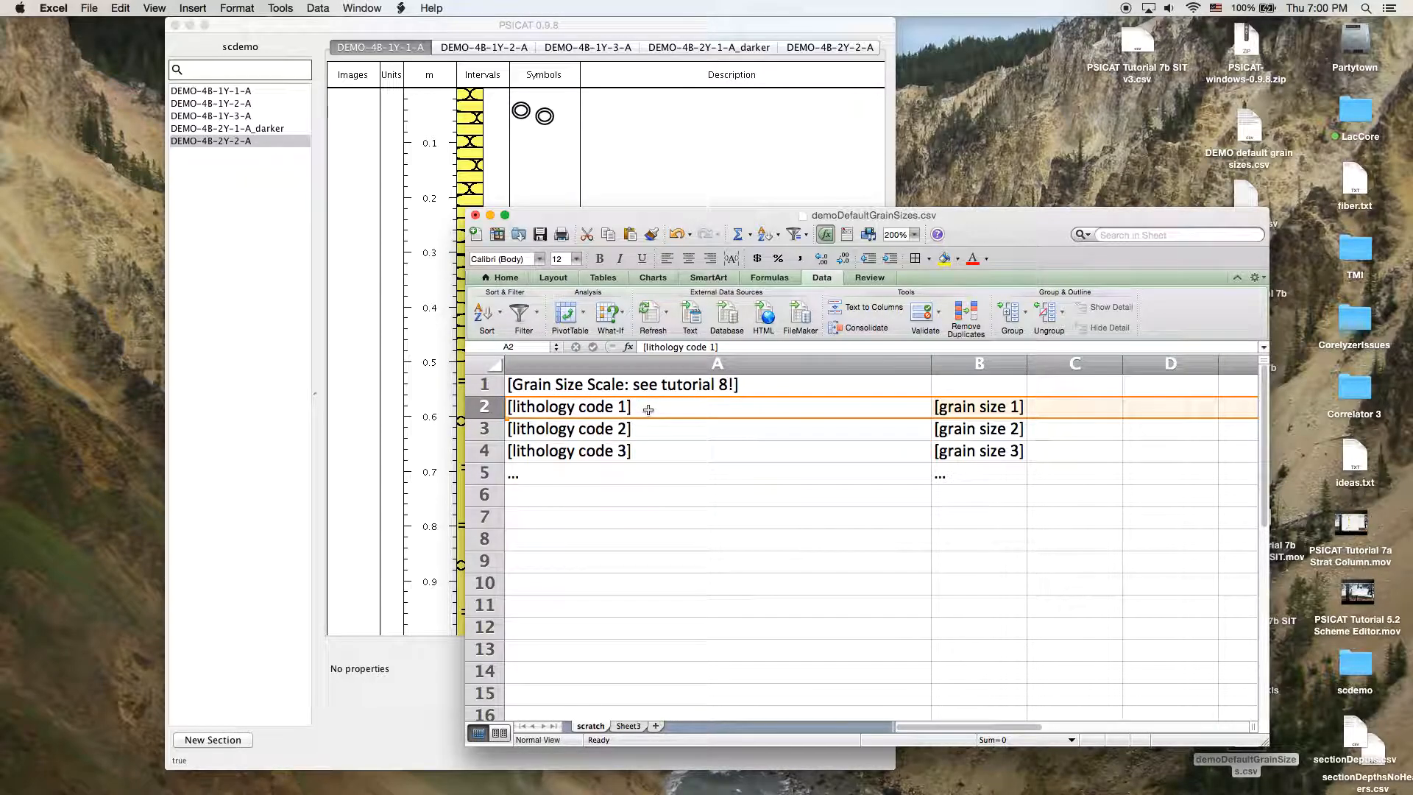
{"action": "left_click_drag", "start_coordinate": [1007, 243], "coordinate": [1010, 255]}
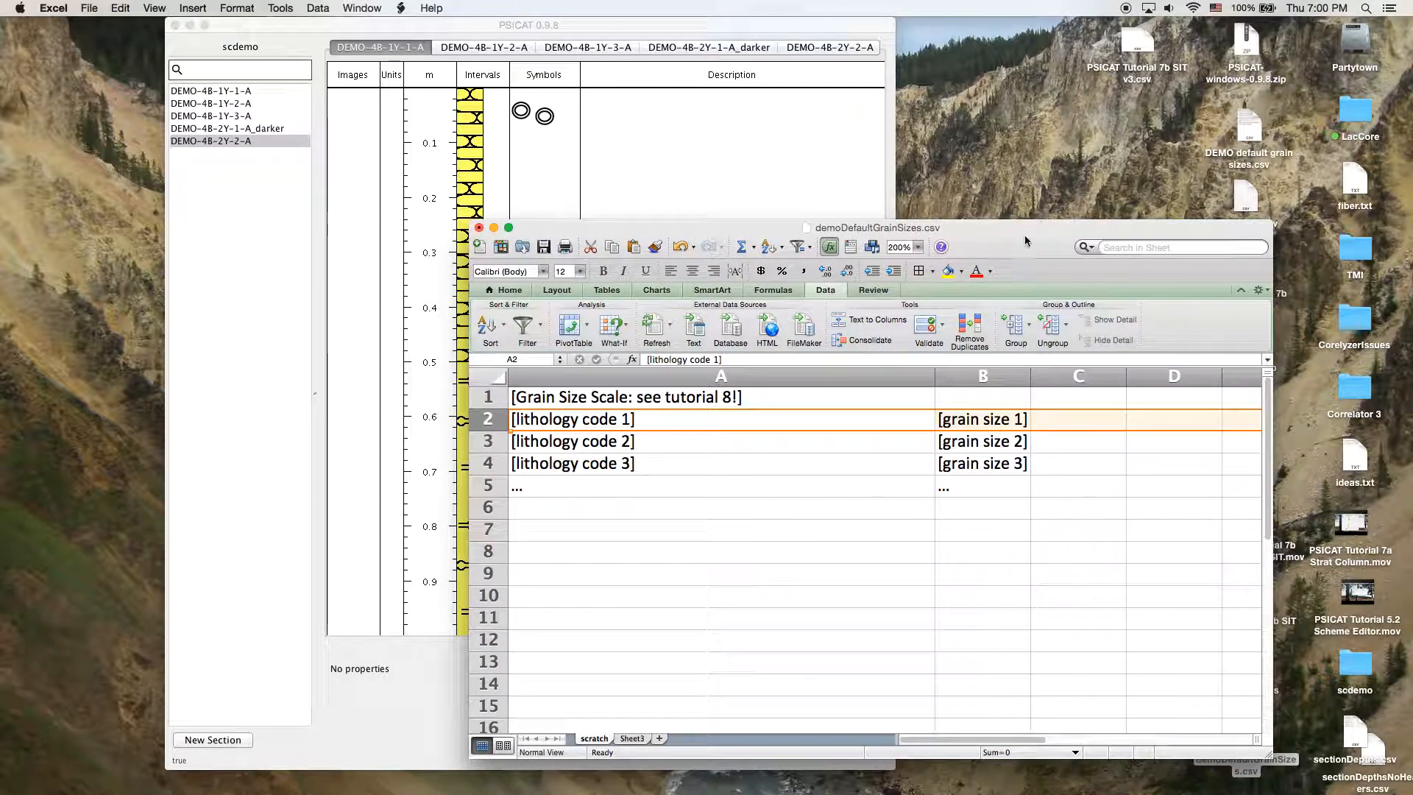
{"action": "left_click_drag", "start_coordinate": [949, 252], "coordinate": [960, 250]}
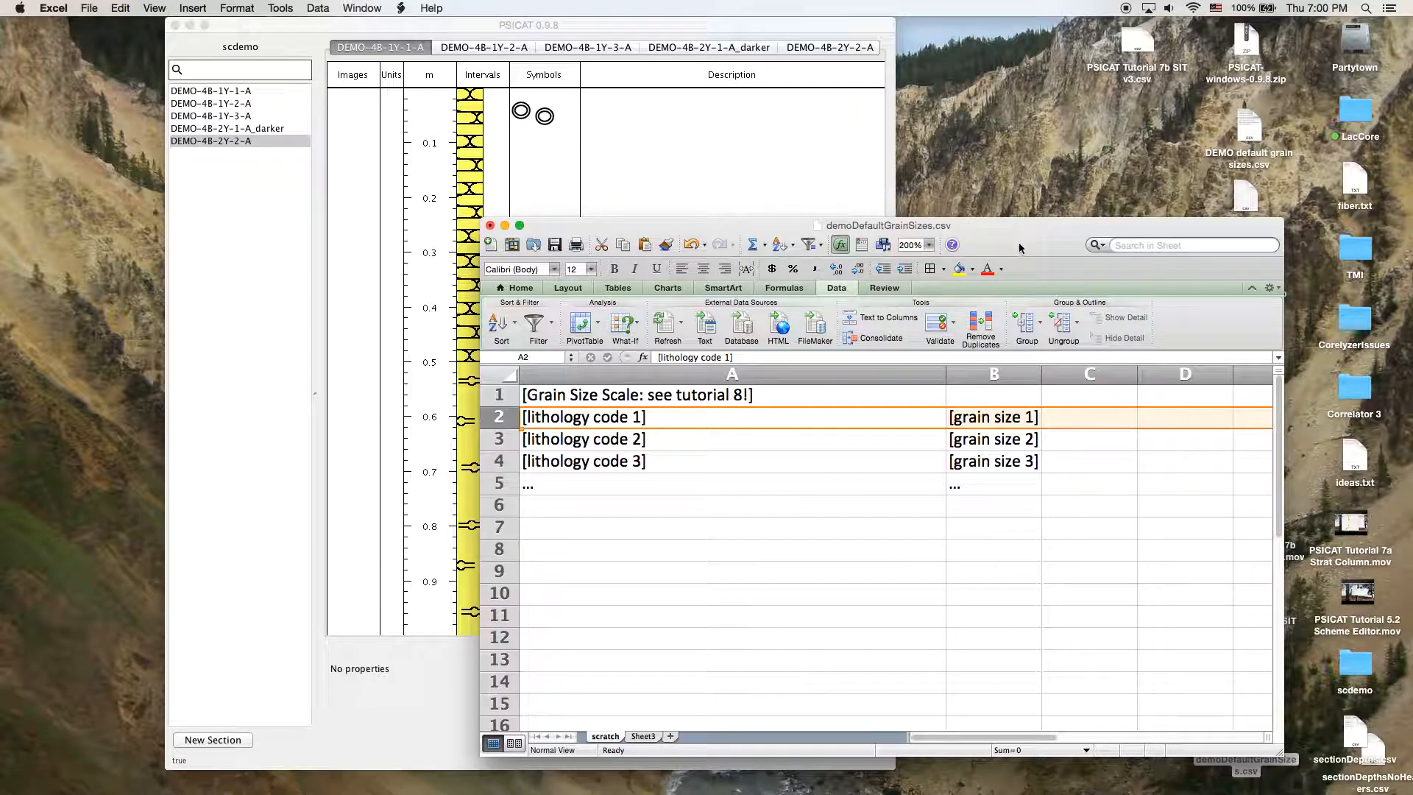
{"action": "left_click_drag", "start_coordinate": [1040, 245], "coordinate": [1035, 253]}
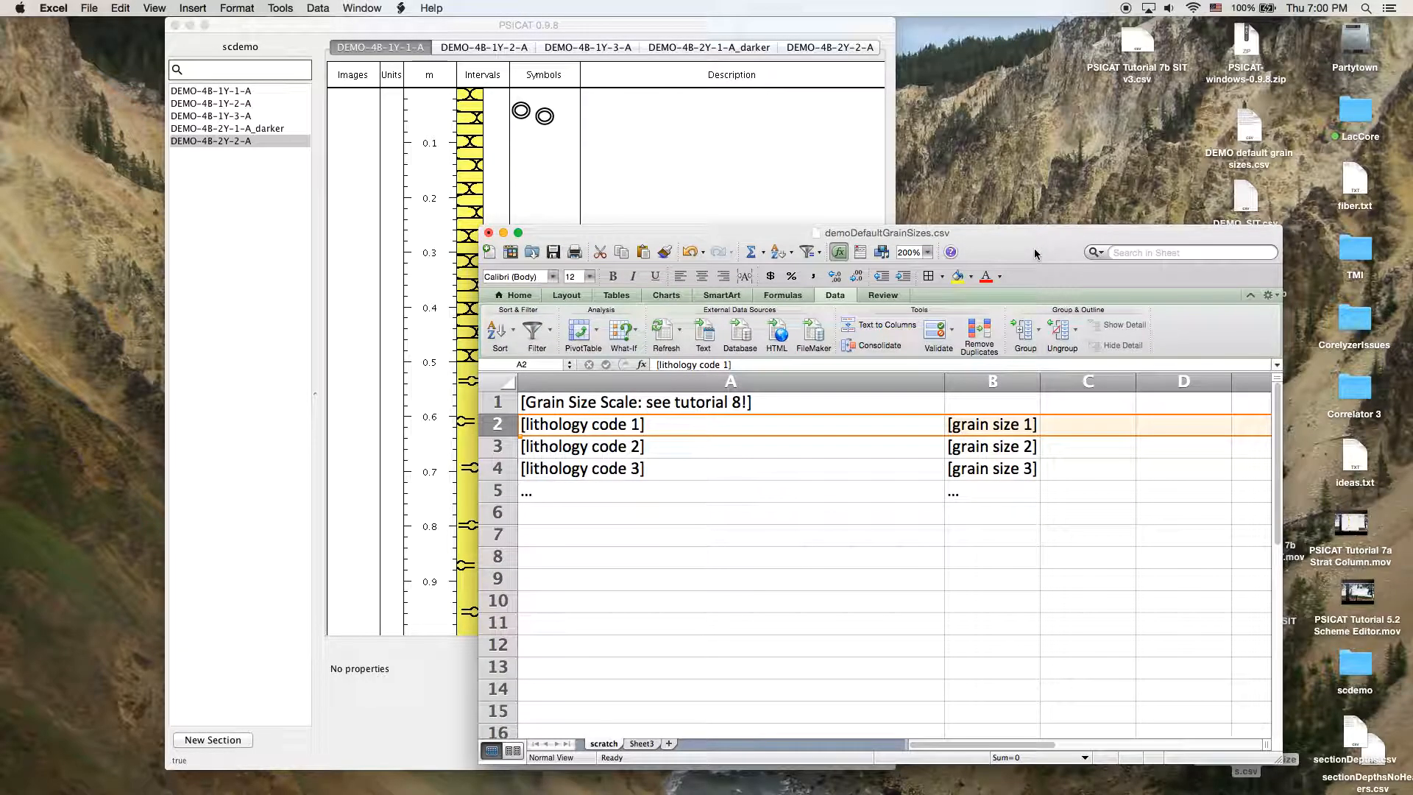
{"action": "left_click", "coordinate": [684, 28]}
{"action": "left_click", "coordinate": [1159, 309]}
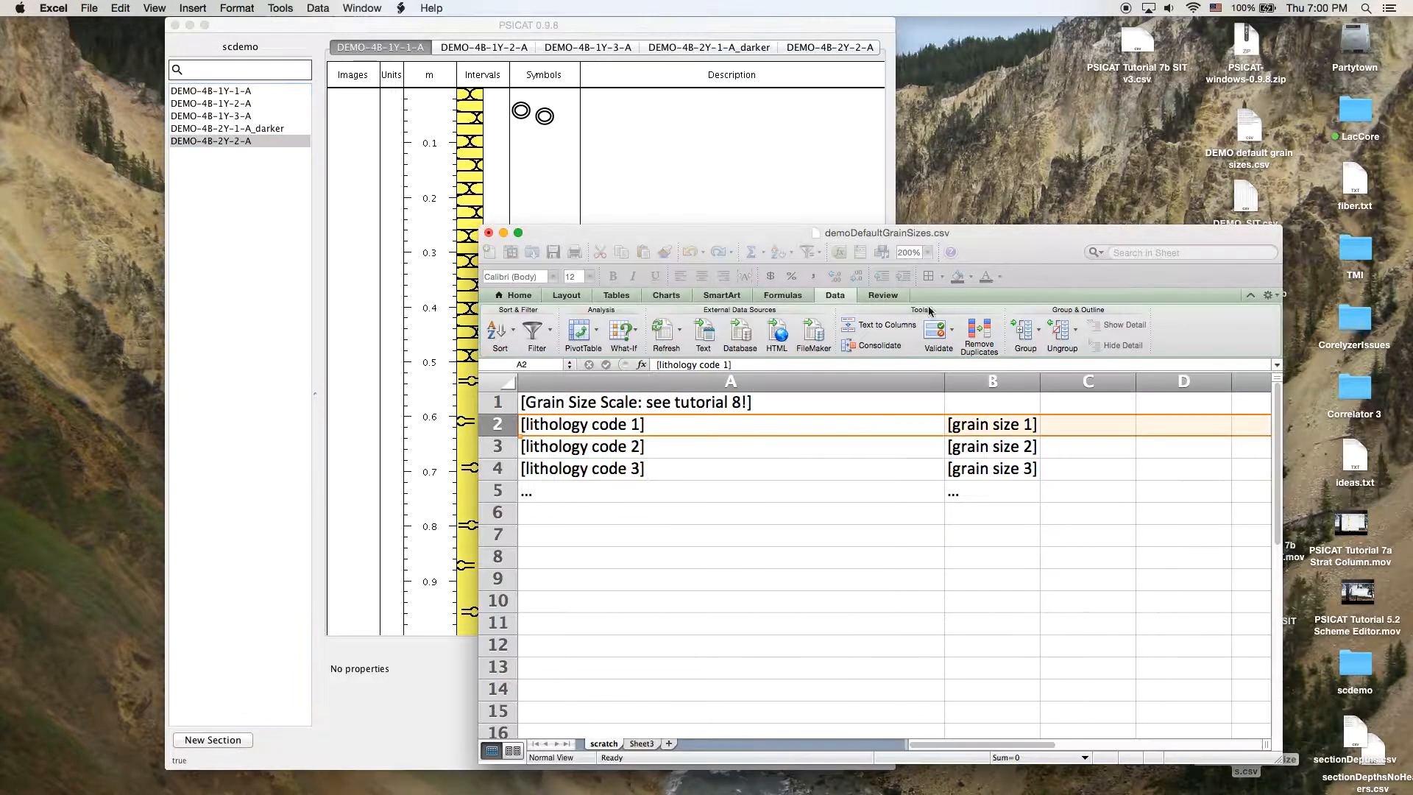
{"action": "left_click", "coordinate": [666, 446]}
{"action": "left_click", "coordinate": [749, 473]}
{"action": "left_click", "coordinate": [955, 472]}
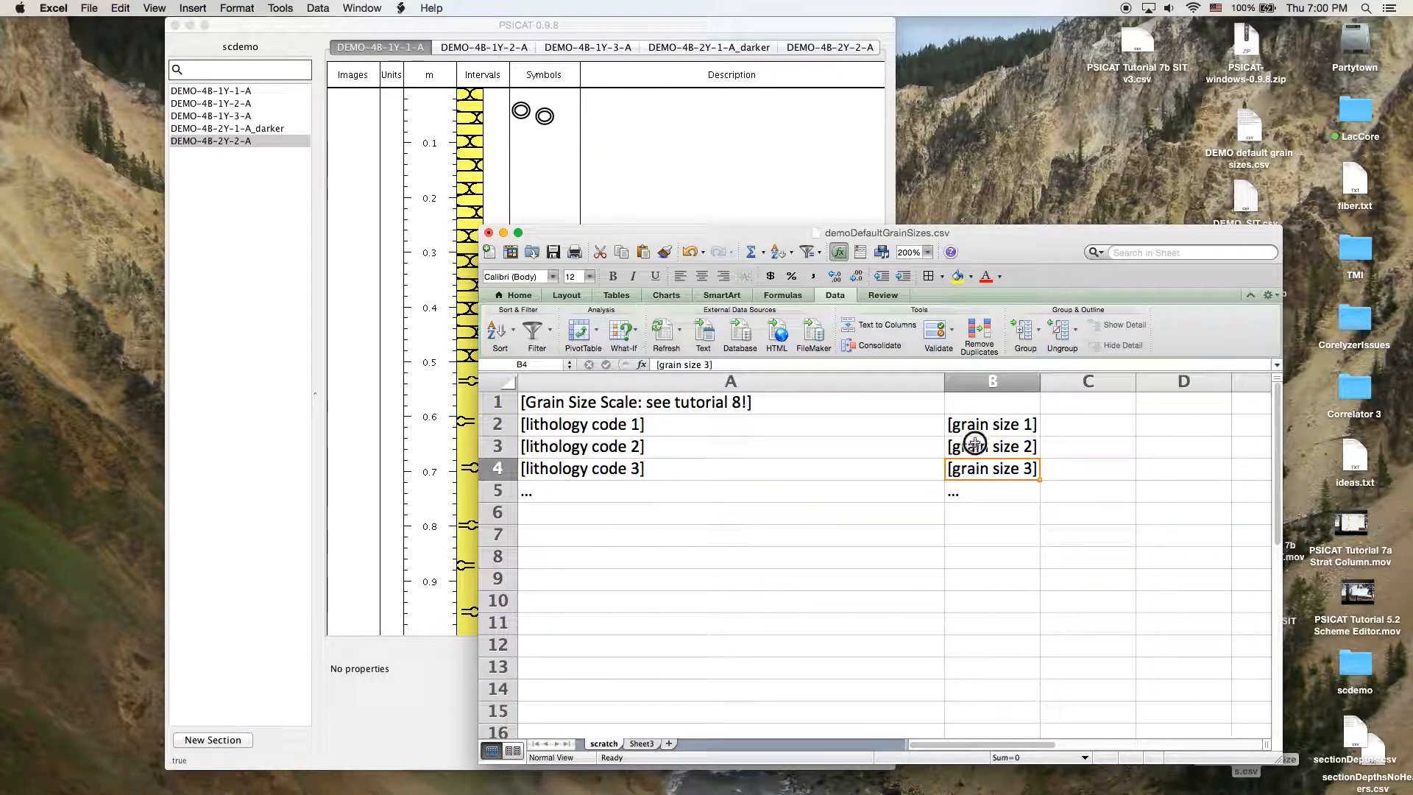
{"action": "left_click", "coordinate": [975, 446]}
{"action": "left_click", "coordinate": [978, 426]}
Switch to PSICAT and open the tabular data export for the scdemo project
{"action": "left_click", "coordinate": [628, 70]}
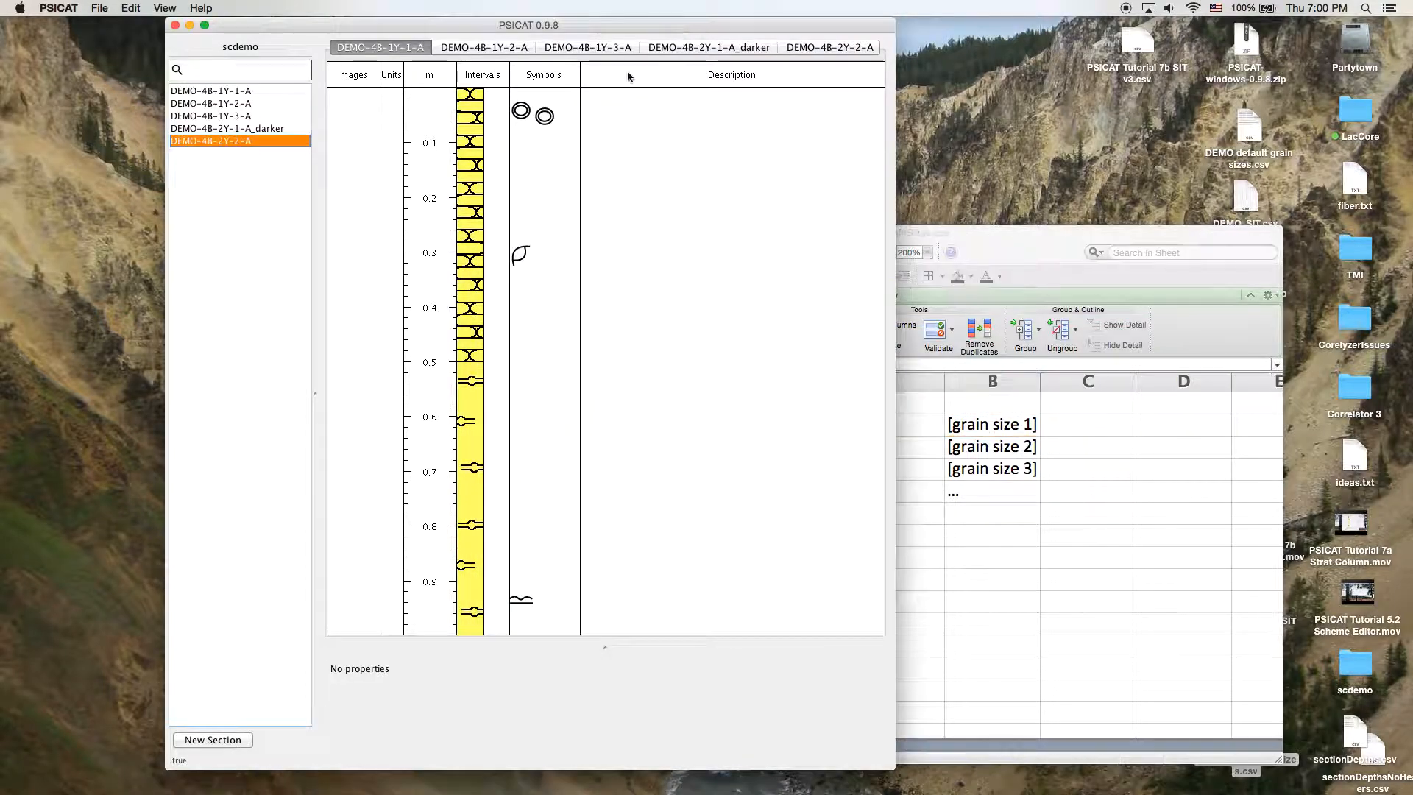
{"action": "left_click_drag", "start_coordinate": [265, 31], "coordinate": [261, 30]}
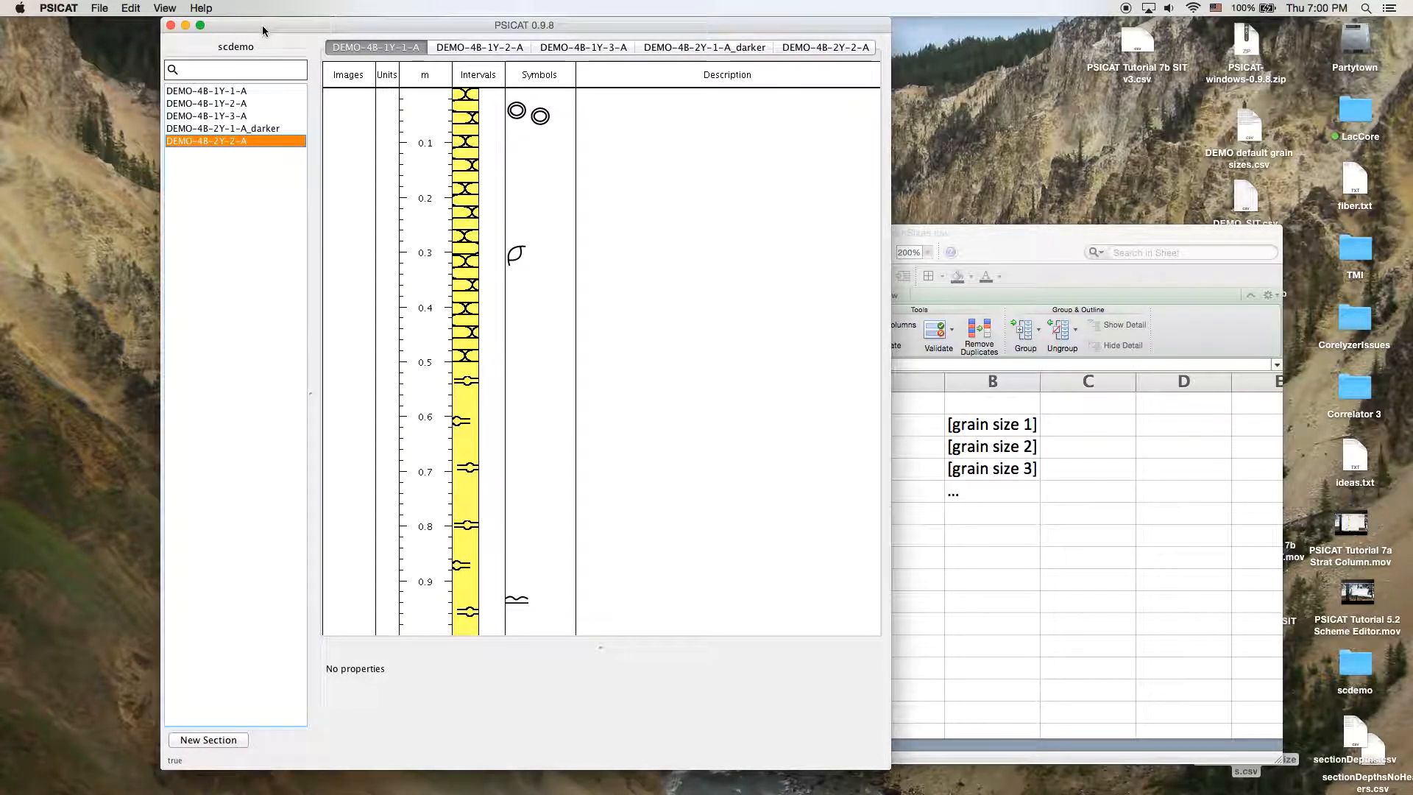
{"action": "left_click", "coordinate": [99, 7]}
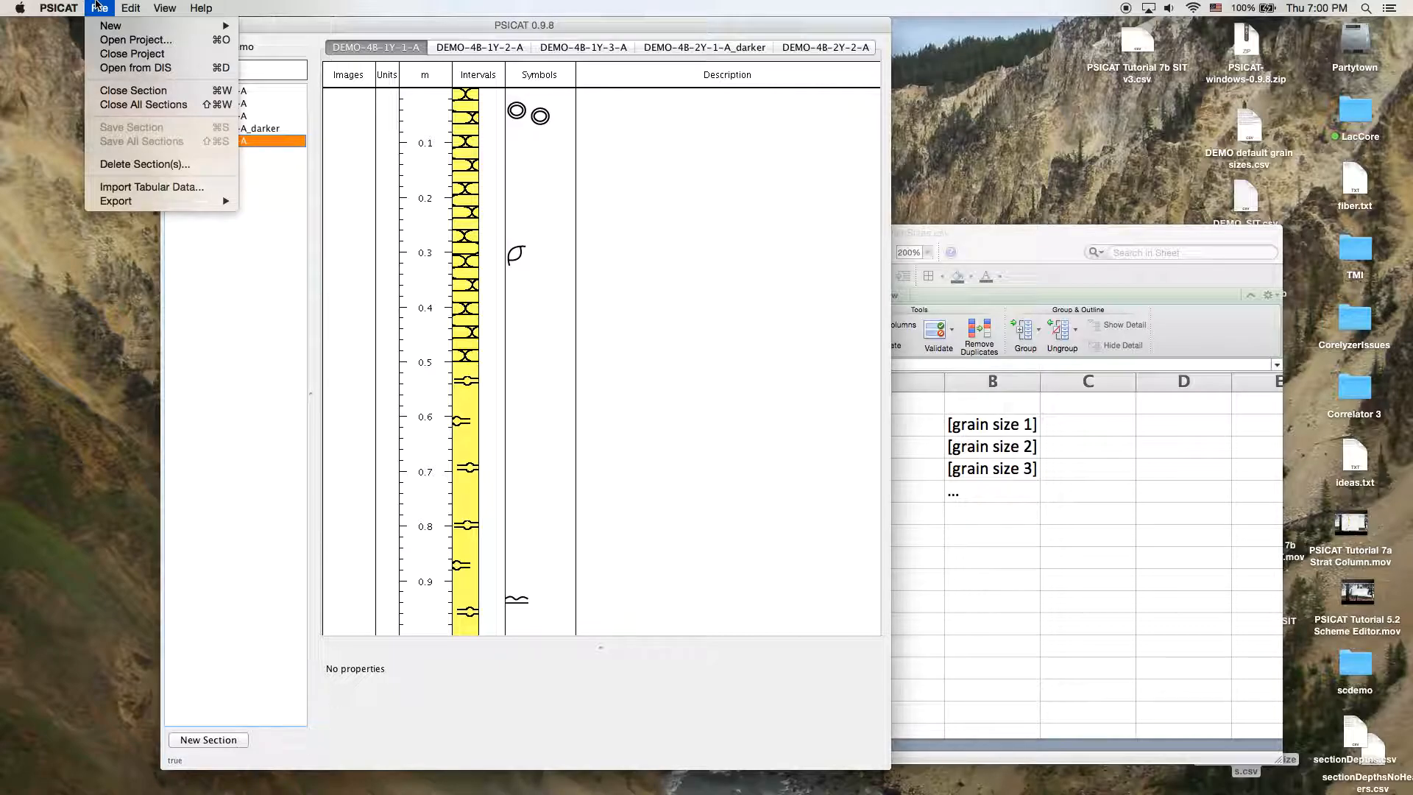
{"action": "mouse_move", "coordinate": [193, 203]}
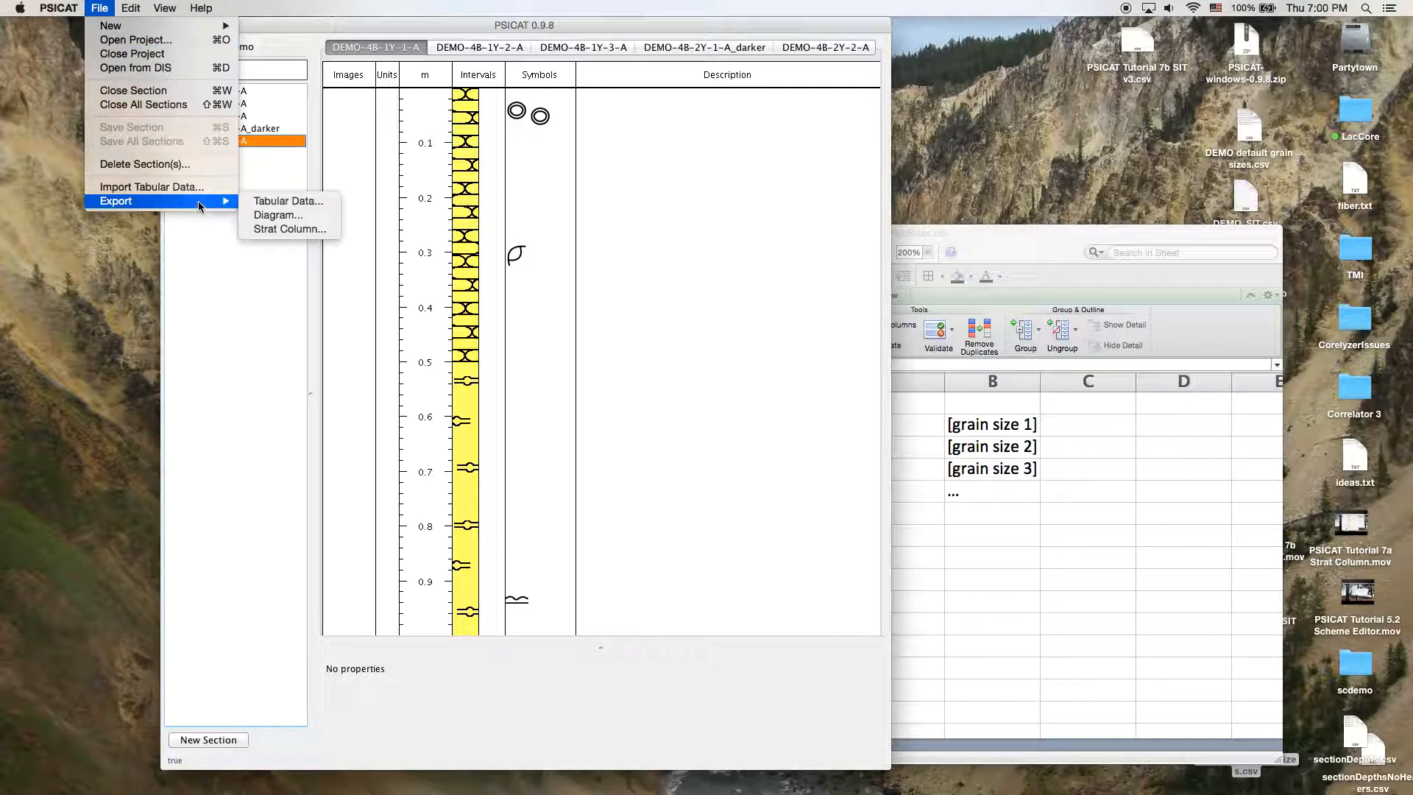
{"action": "left_click", "coordinate": [285, 203]}
{"action": "left_click_drag", "start_coordinate": [600, 290], "coordinate": [619, 299]}
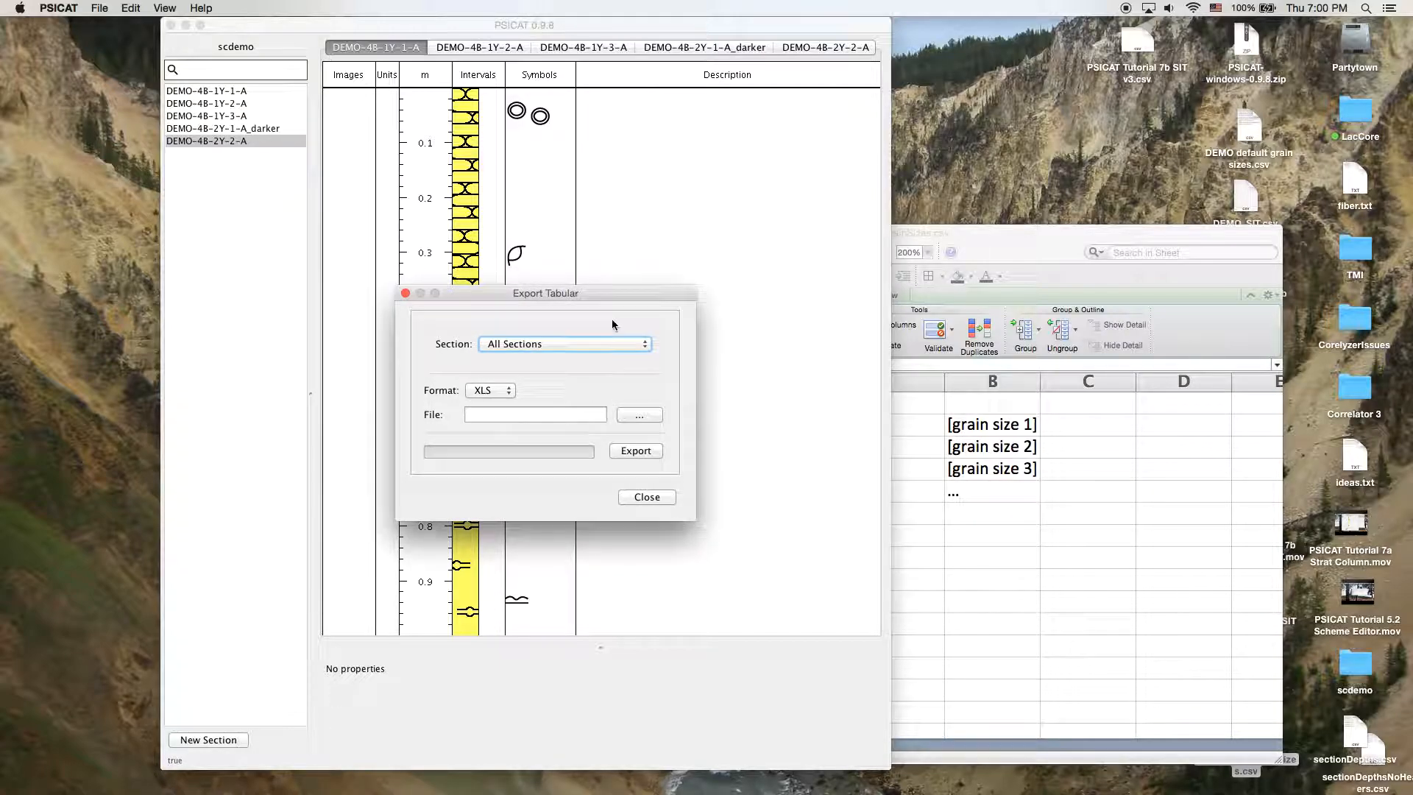
Export all sections in XLS format to the Desktop with the file name "demo data stuff"
{"action": "left_click", "coordinate": [631, 423]}
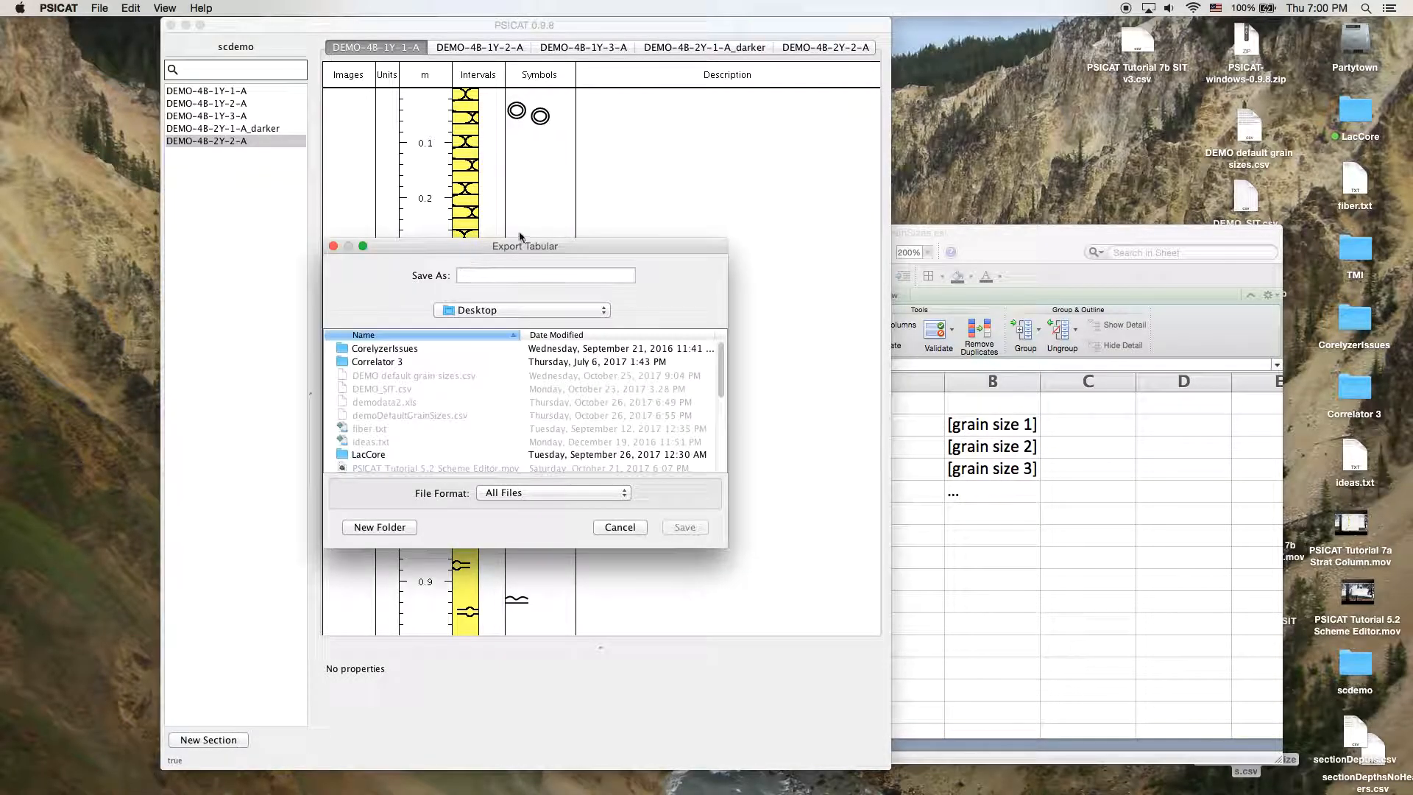
{"action": "left_click_drag", "start_coordinate": [558, 247], "coordinate": [589, 234]}
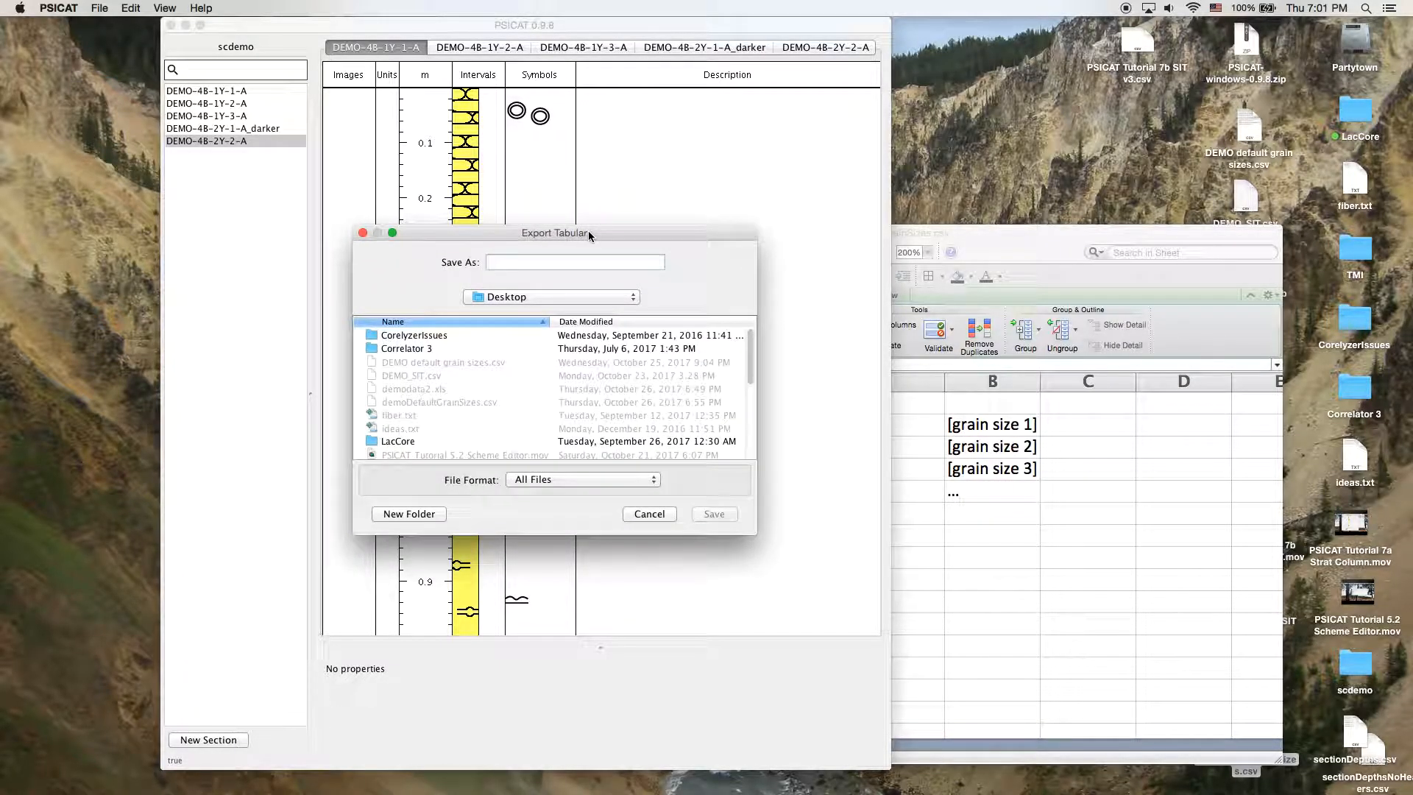
{"action": "type", "text": "demo data "}
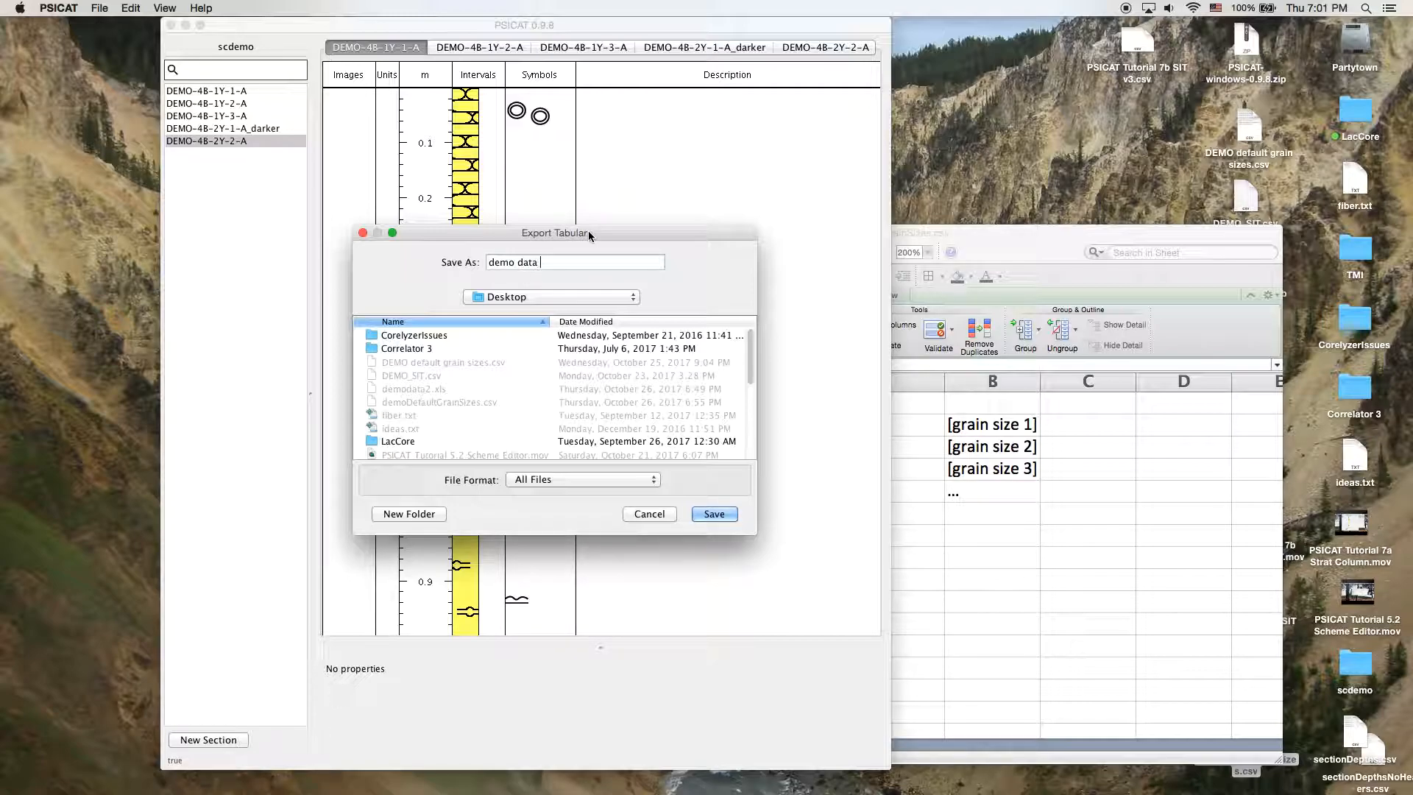
{"action": "type", "text": "stuff"}
{"action": "key", "text": "Return"}
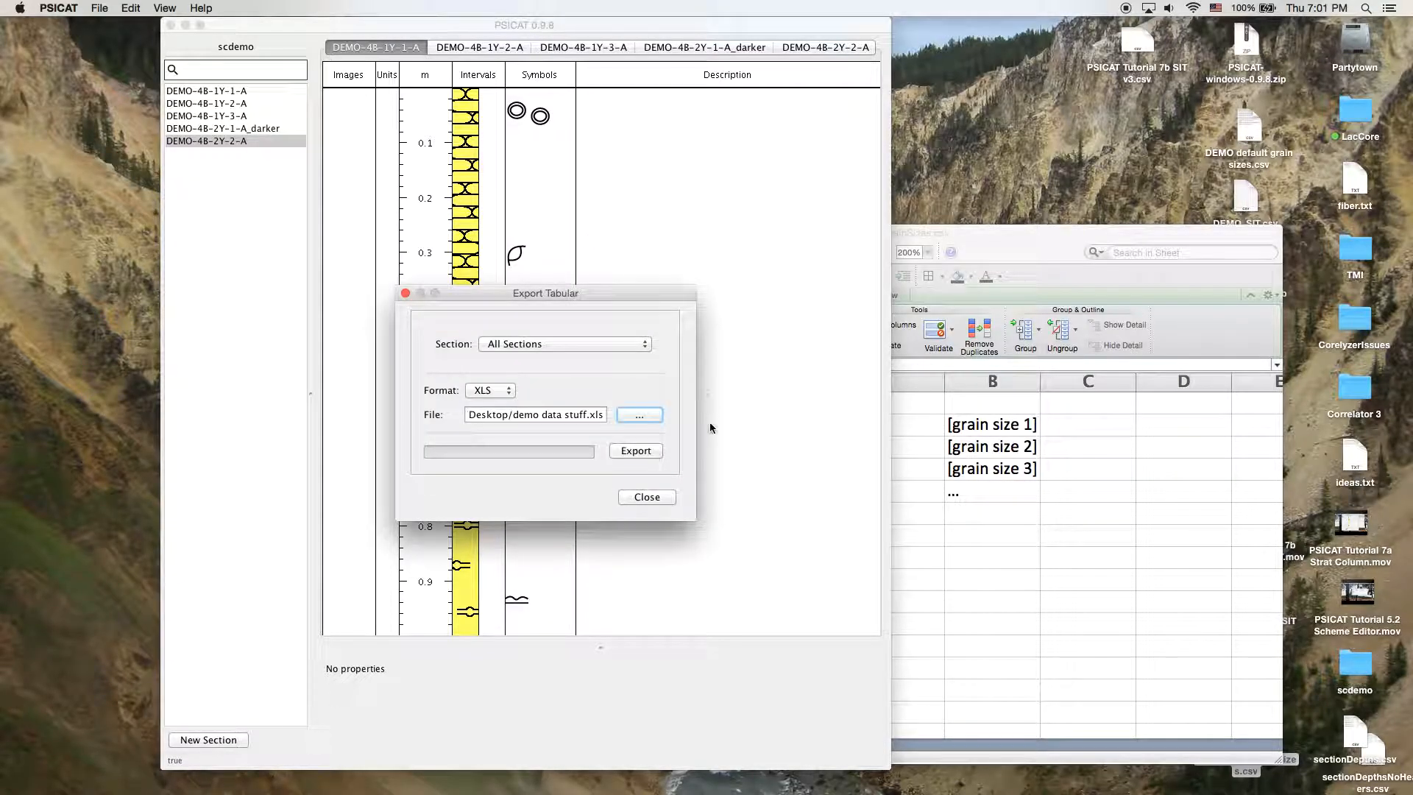
{"action": "left_click", "coordinate": [638, 452]}
Open demo data stuff.xls from the desktop in Excel and show its Intervals sheet in a widened window
{"action": "left_click_drag", "start_coordinate": [1019, 257], "coordinate": [782, 256]}
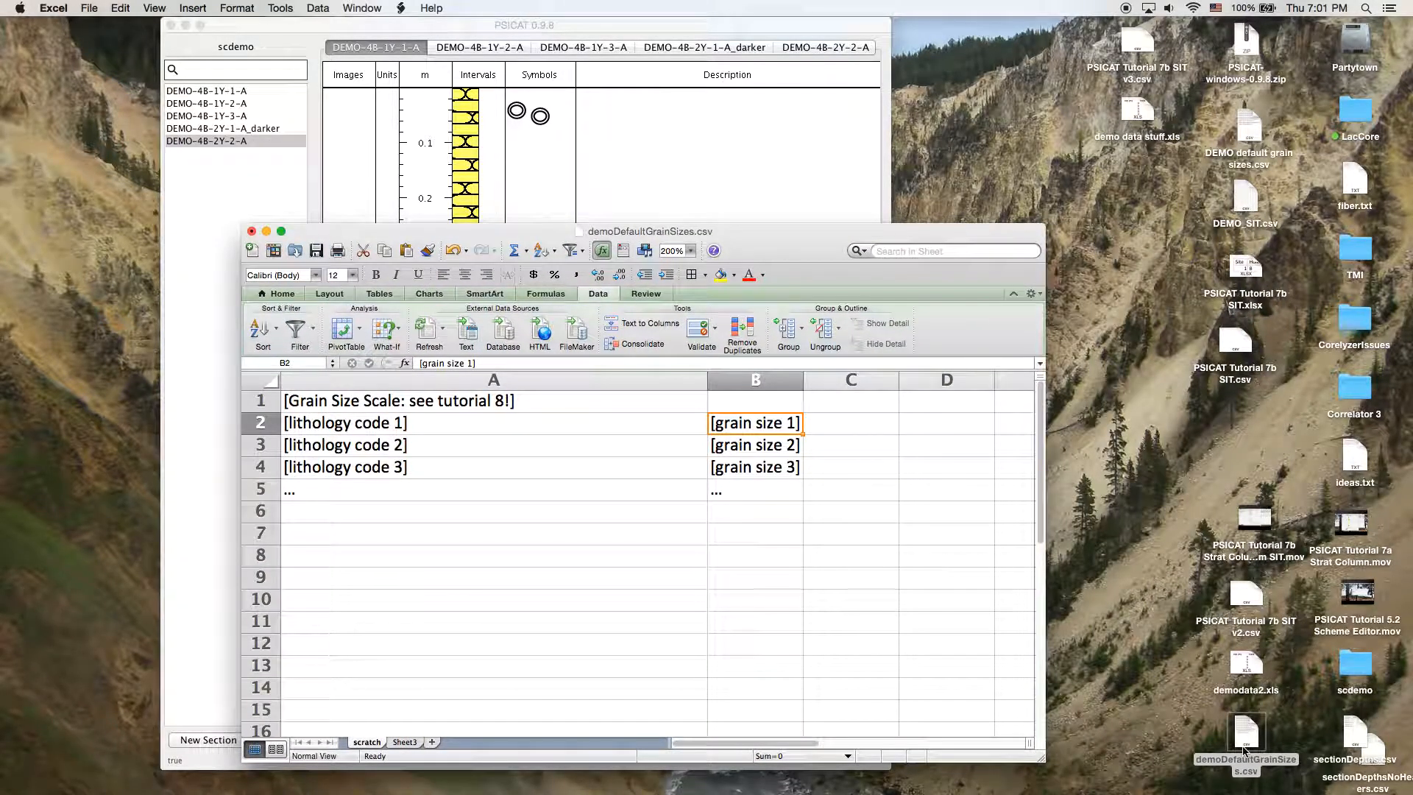
{"action": "double_click", "coordinate": [1145, 107]}
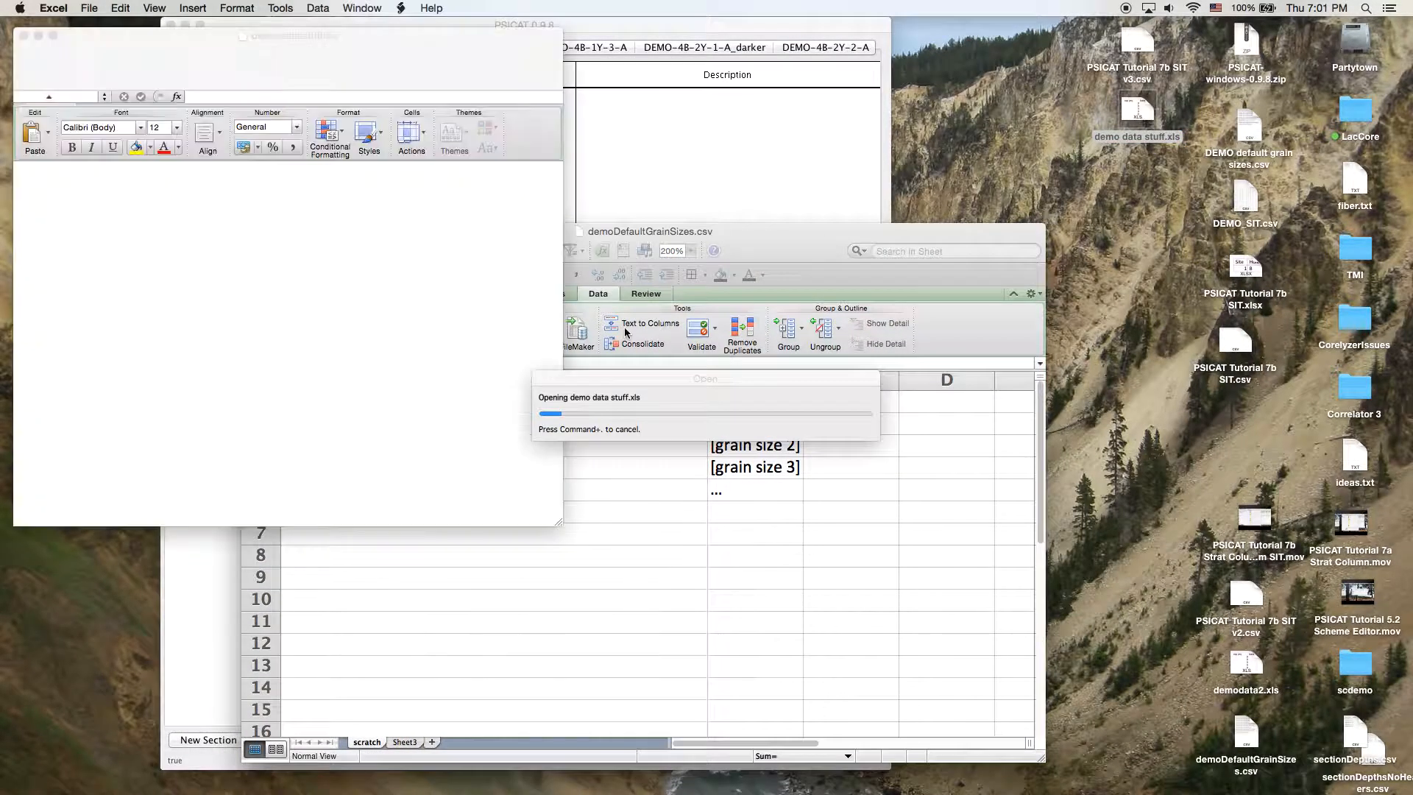
{"action": "left_click_drag", "start_coordinate": [465, 35], "coordinate": [1068, 118]}
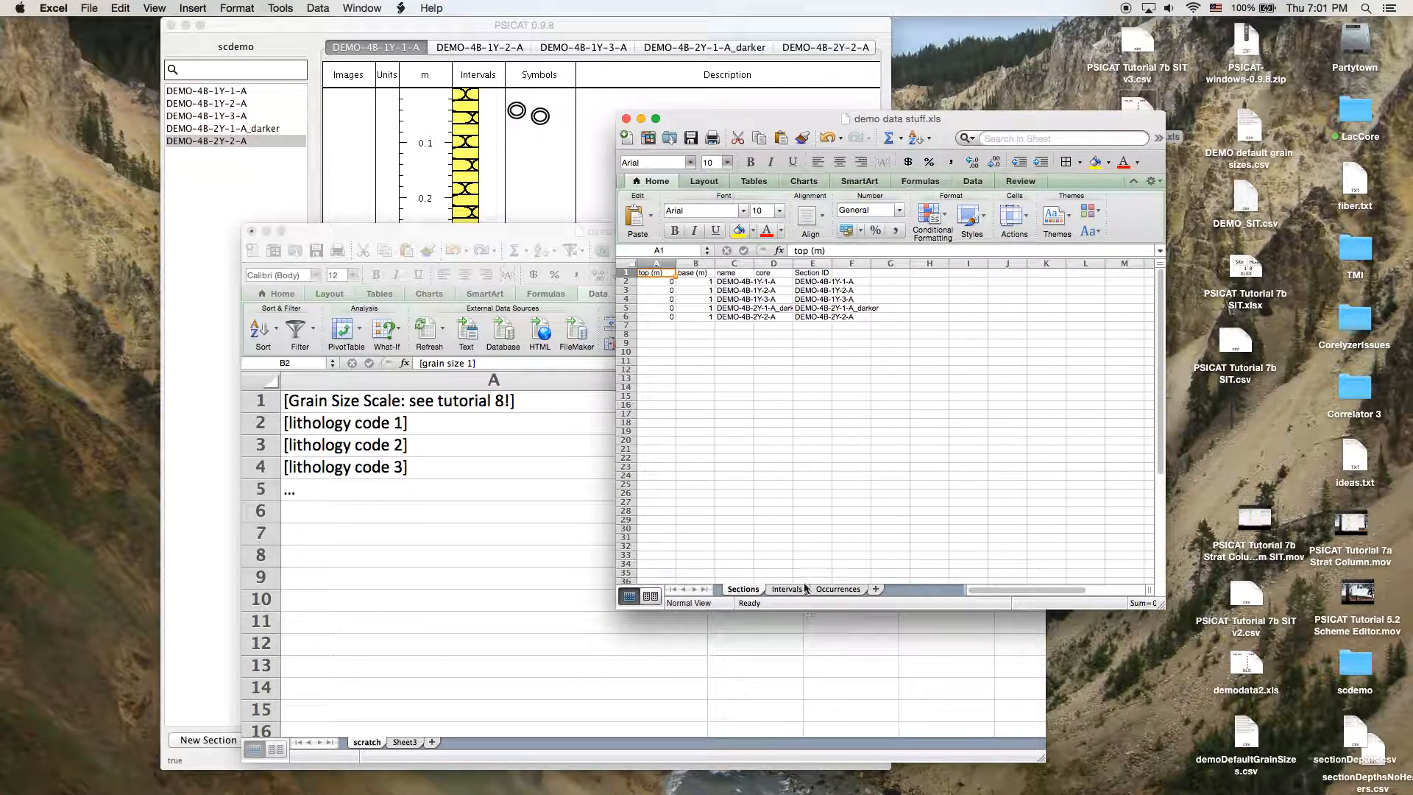
{"action": "left_click_drag", "start_coordinate": [894, 190], "coordinate": [868, 201]}
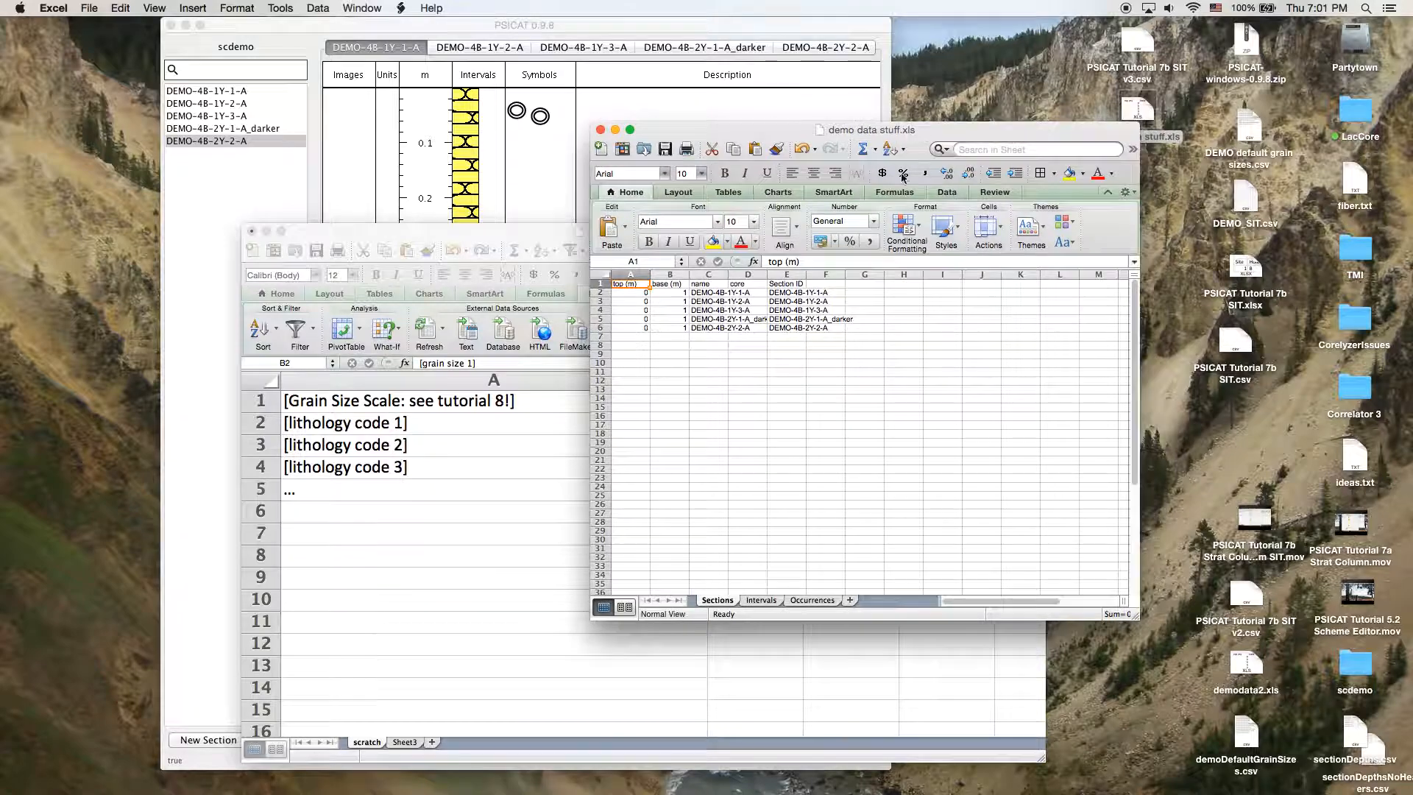
{"action": "left_click", "coordinate": [759, 600]}
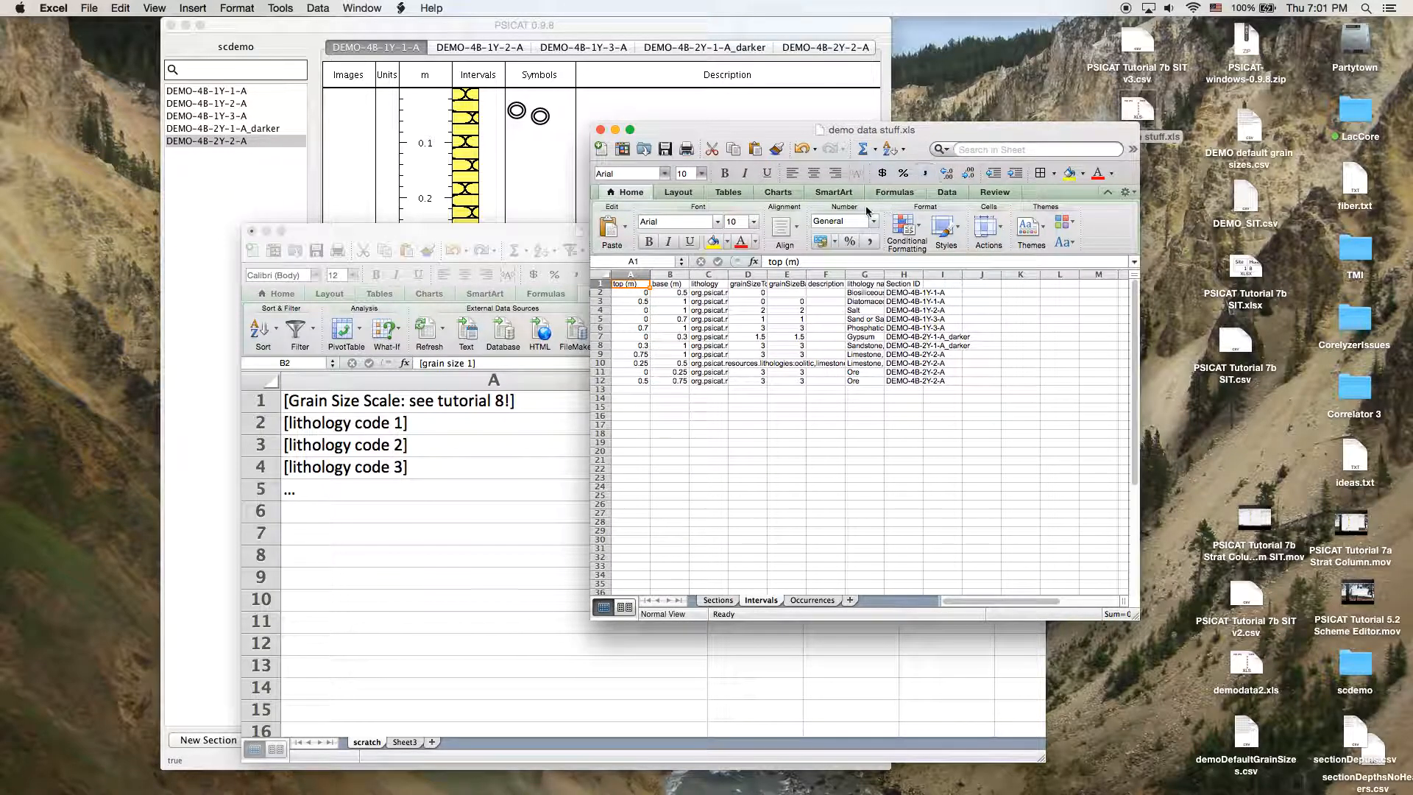
{"action": "left_click_drag", "start_coordinate": [1140, 226], "coordinate": [1254, 225]}
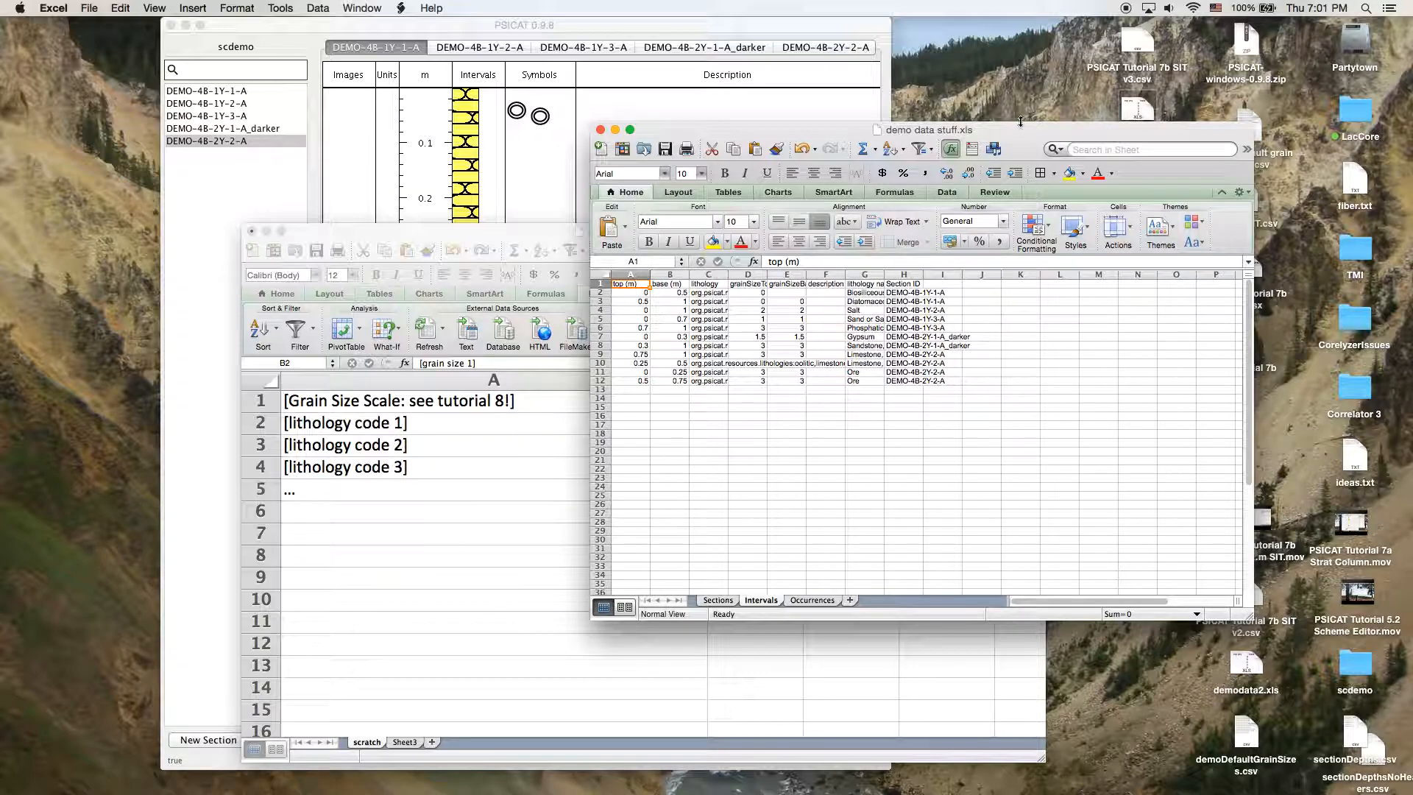
Widen the demo data stuff.xls window, zoom the Intervals sheet to 200%, and fit the lithology column to its full codes
{"action": "left_click_drag", "start_coordinate": [1032, 134], "coordinate": [961, 143]}
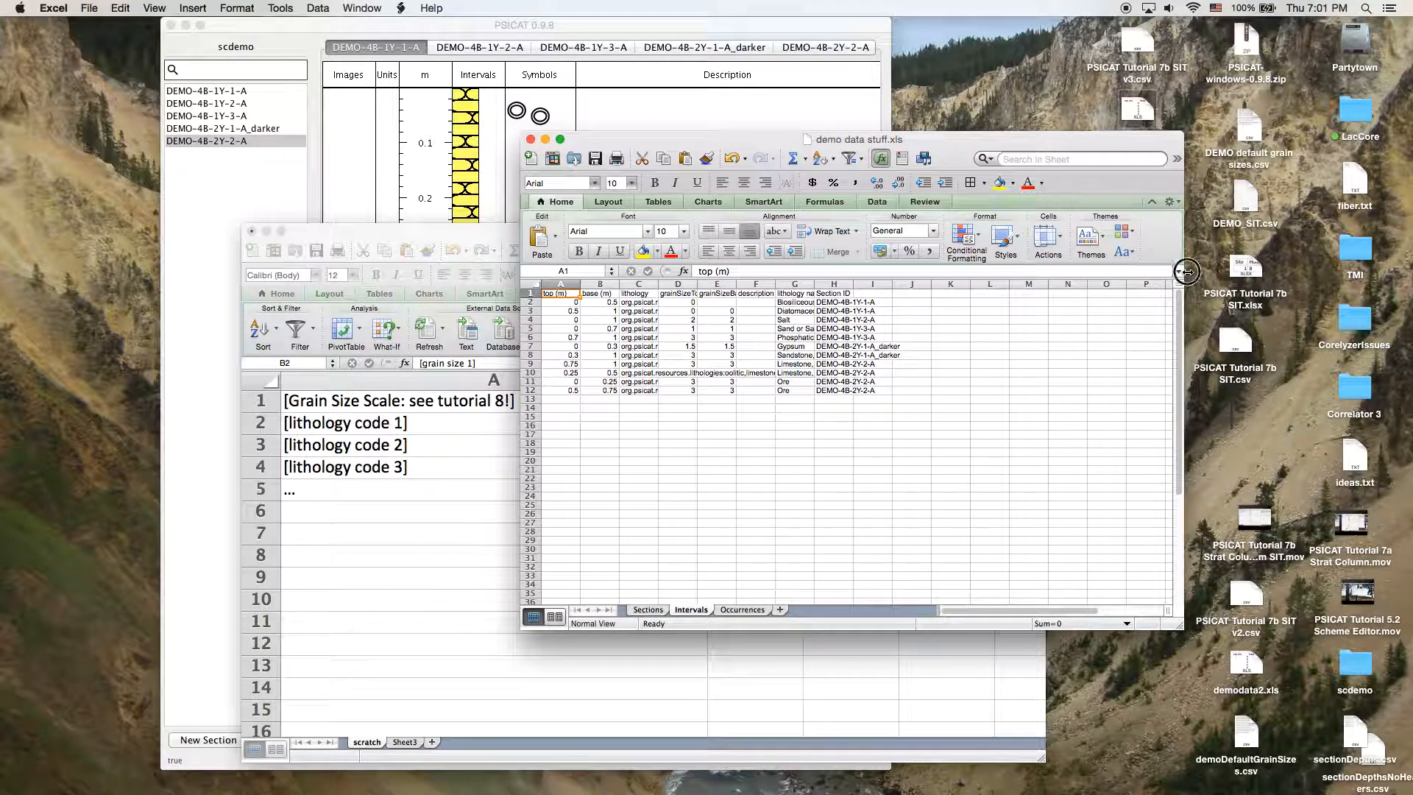
{"action": "left_click_drag", "start_coordinate": [1186, 271], "coordinate": [1274, 271]}
{"action": "left_click", "coordinate": [970, 159]}
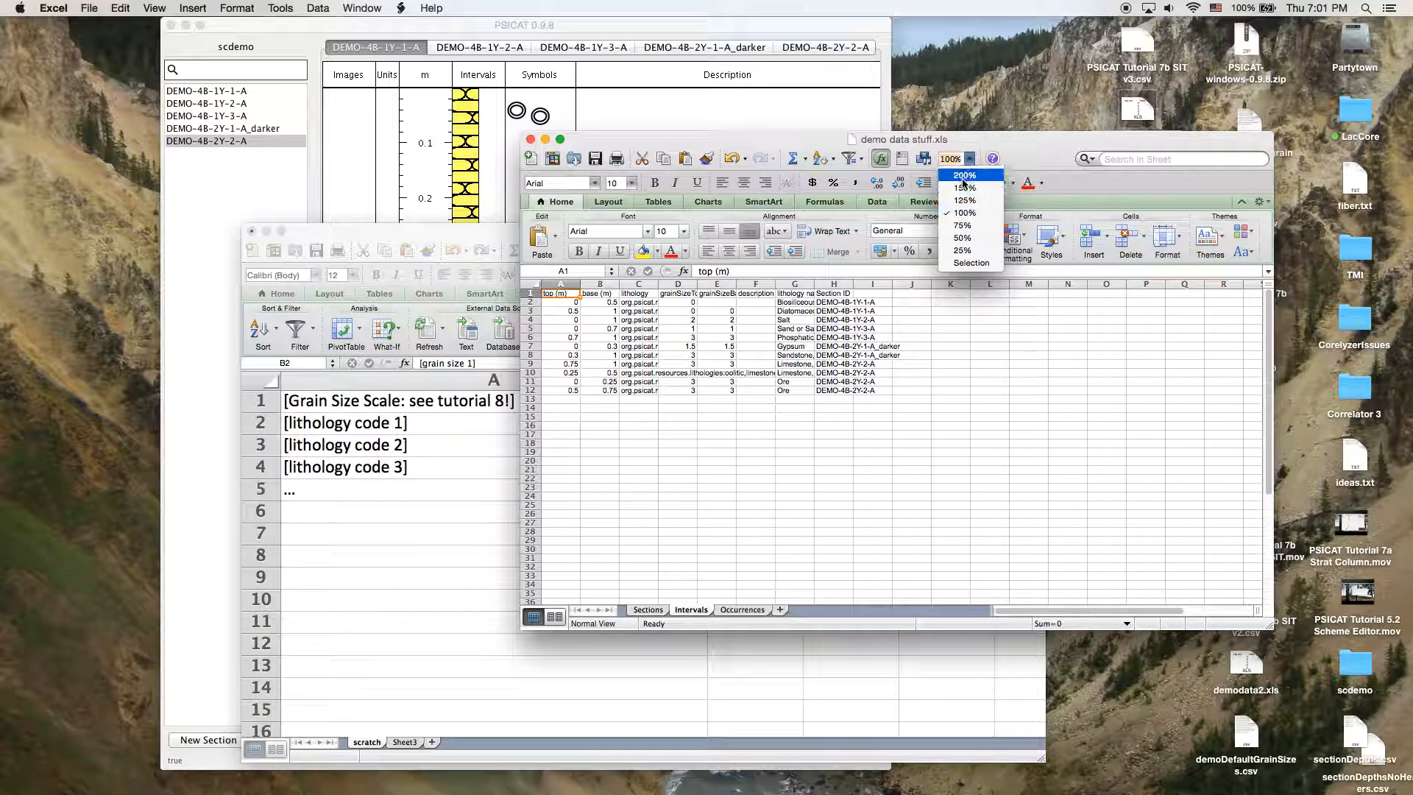
{"action": "left_click", "coordinate": [964, 177]}
{"action": "left_click_drag", "start_coordinate": [1030, 139], "coordinate": [975, 148]}
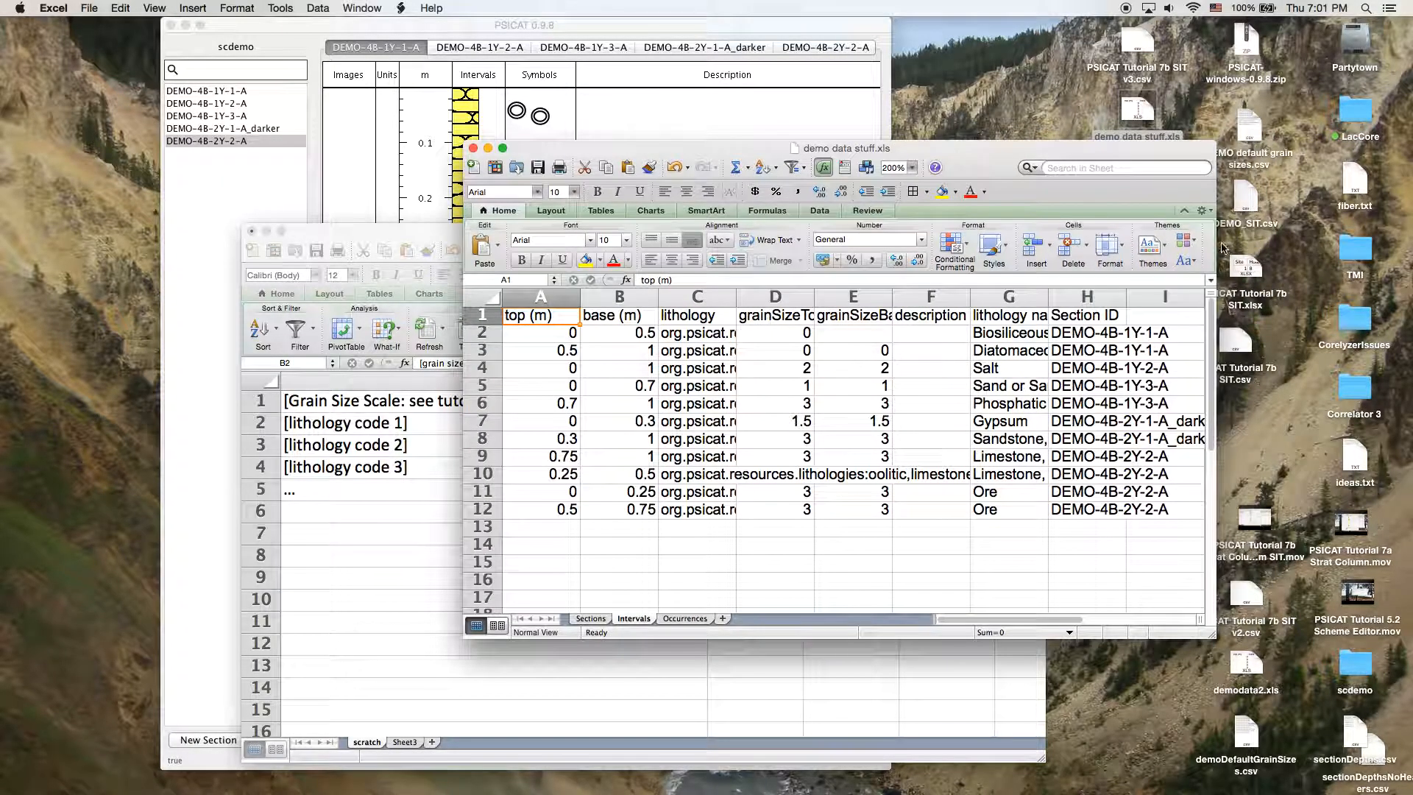
{"action": "left_click_drag", "start_coordinate": [1216, 248], "coordinate": [1241, 248]}
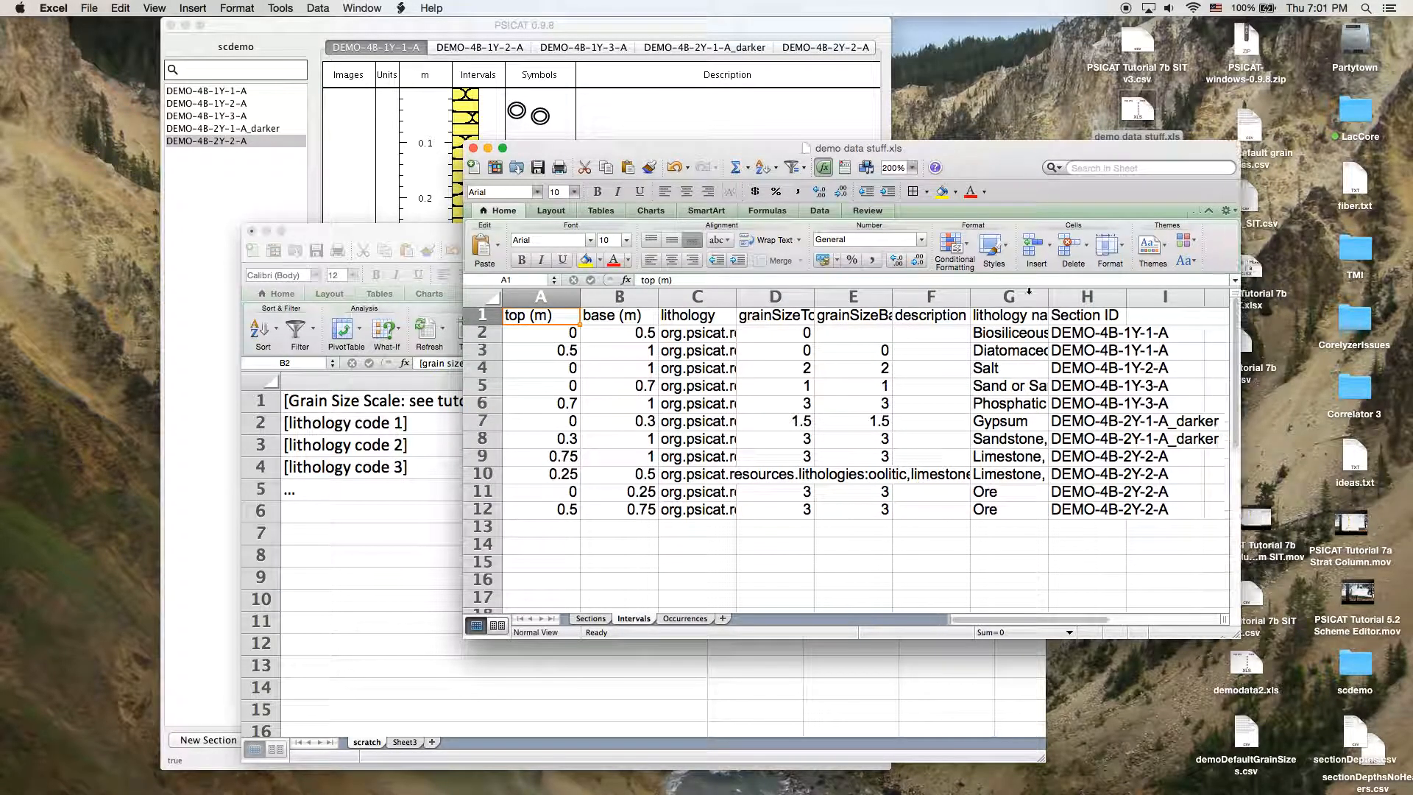
{"action": "left_click", "coordinate": [699, 296]}
{"action": "double_click", "coordinate": [736, 297]}
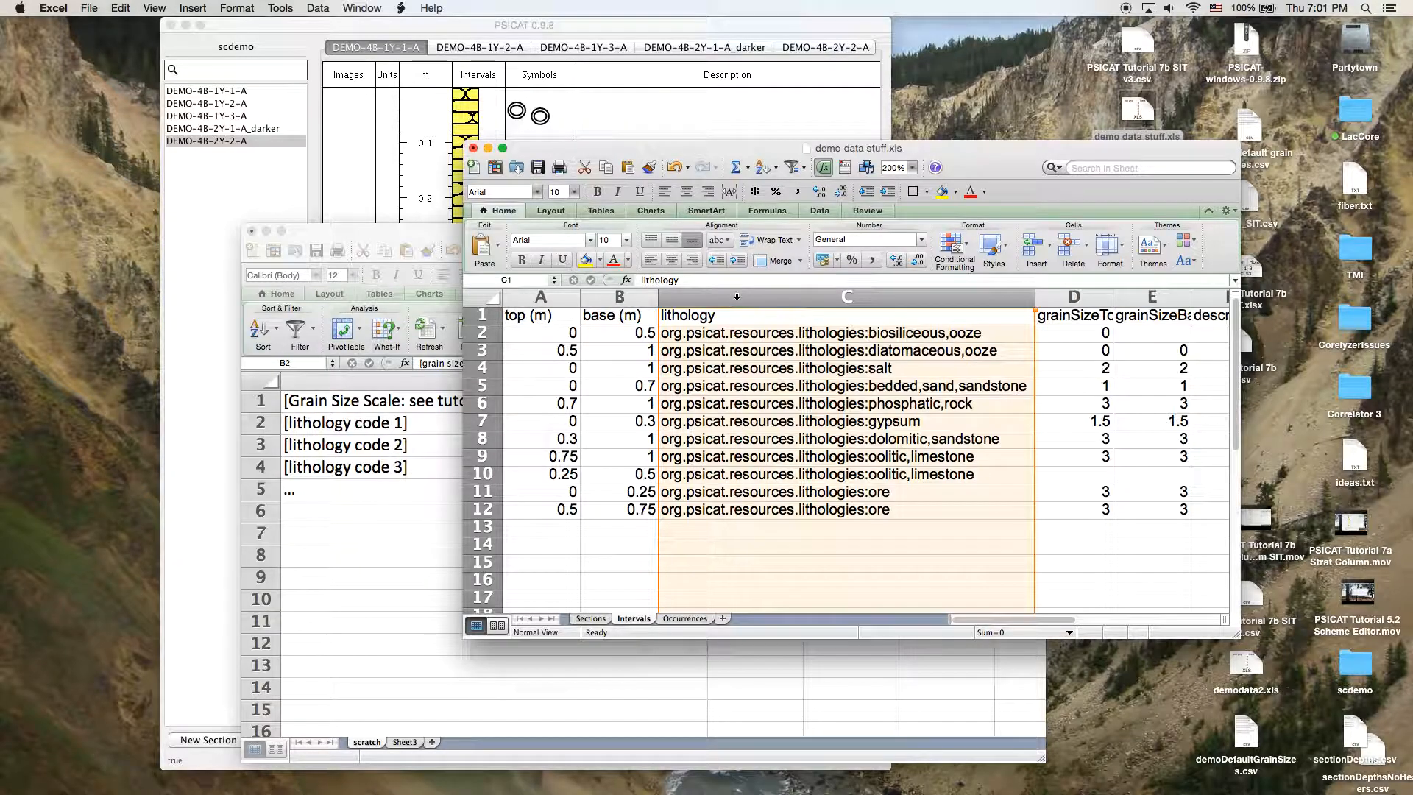
Examine the lithology codes in column C of the Intervals sheet, including the repeated entries
{"action": "left_click", "coordinate": [992, 424]}
{"action": "left_click", "coordinate": [743, 331]}
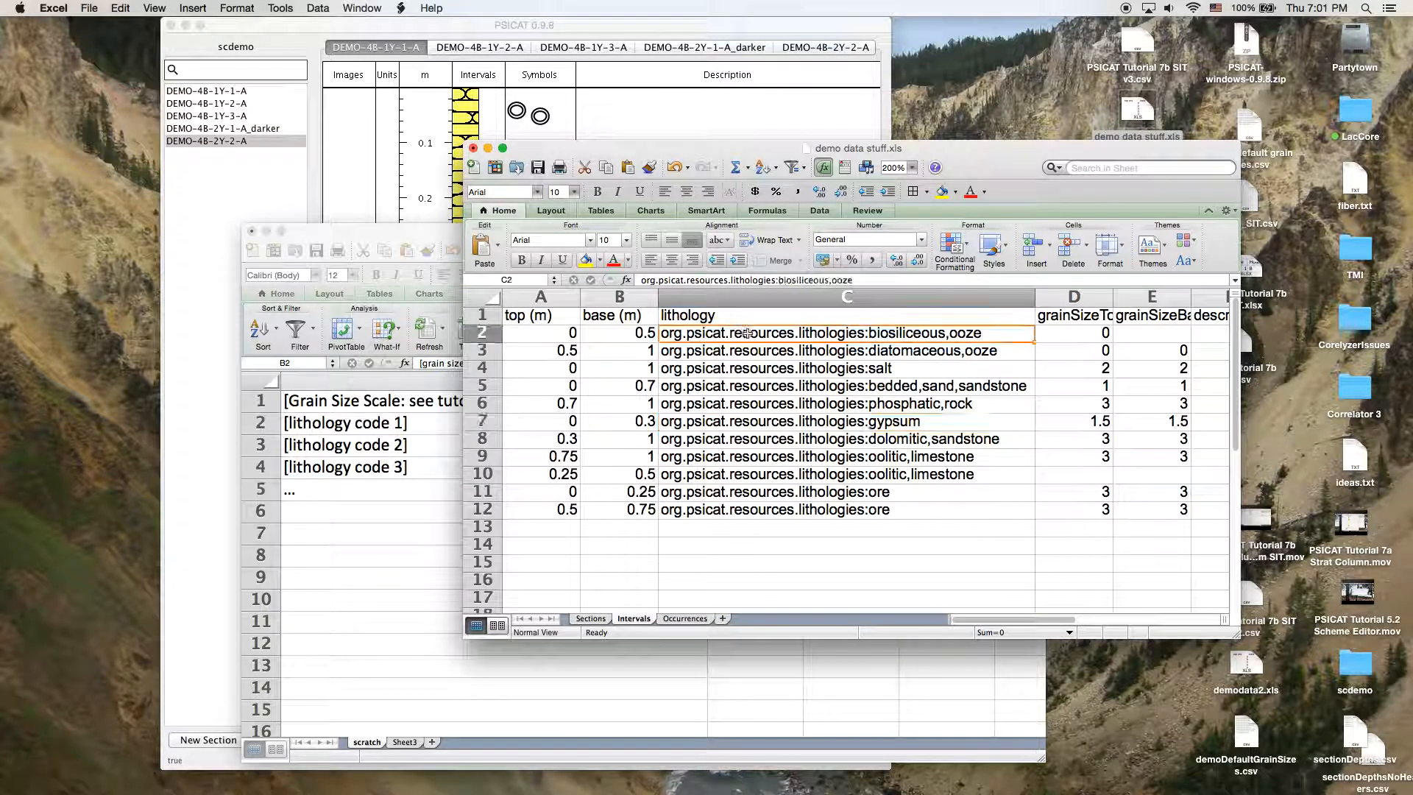
{"action": "left_click", "coordinate": [836, 352]}
{"action": "left_click", "coordinate": [839, 368]}
{"action": "left_click", "coordinate": [840, 387]}
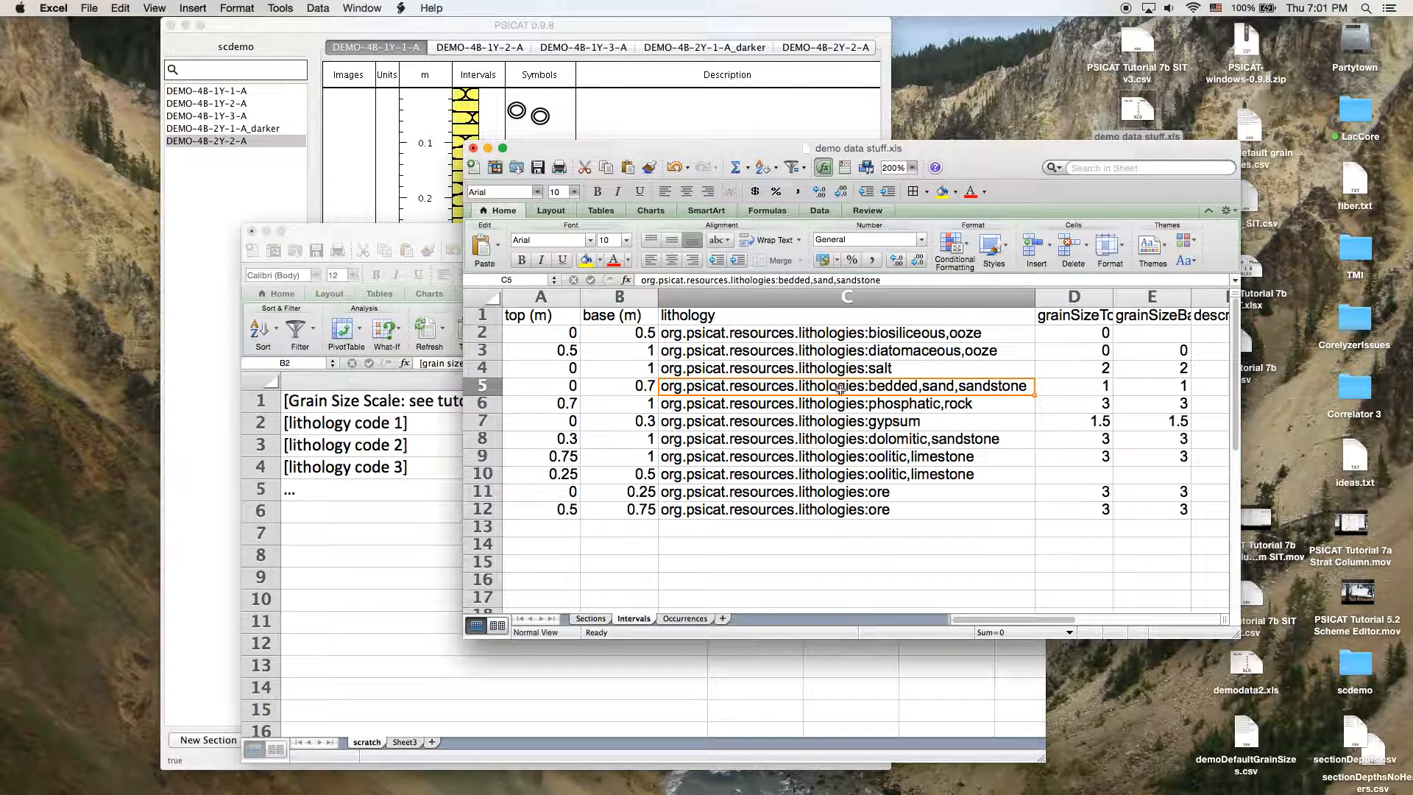
{"action": "left_click", "coordinate": [800, 405]}
{"action": "left_click", "coordinate": [751, 436]}
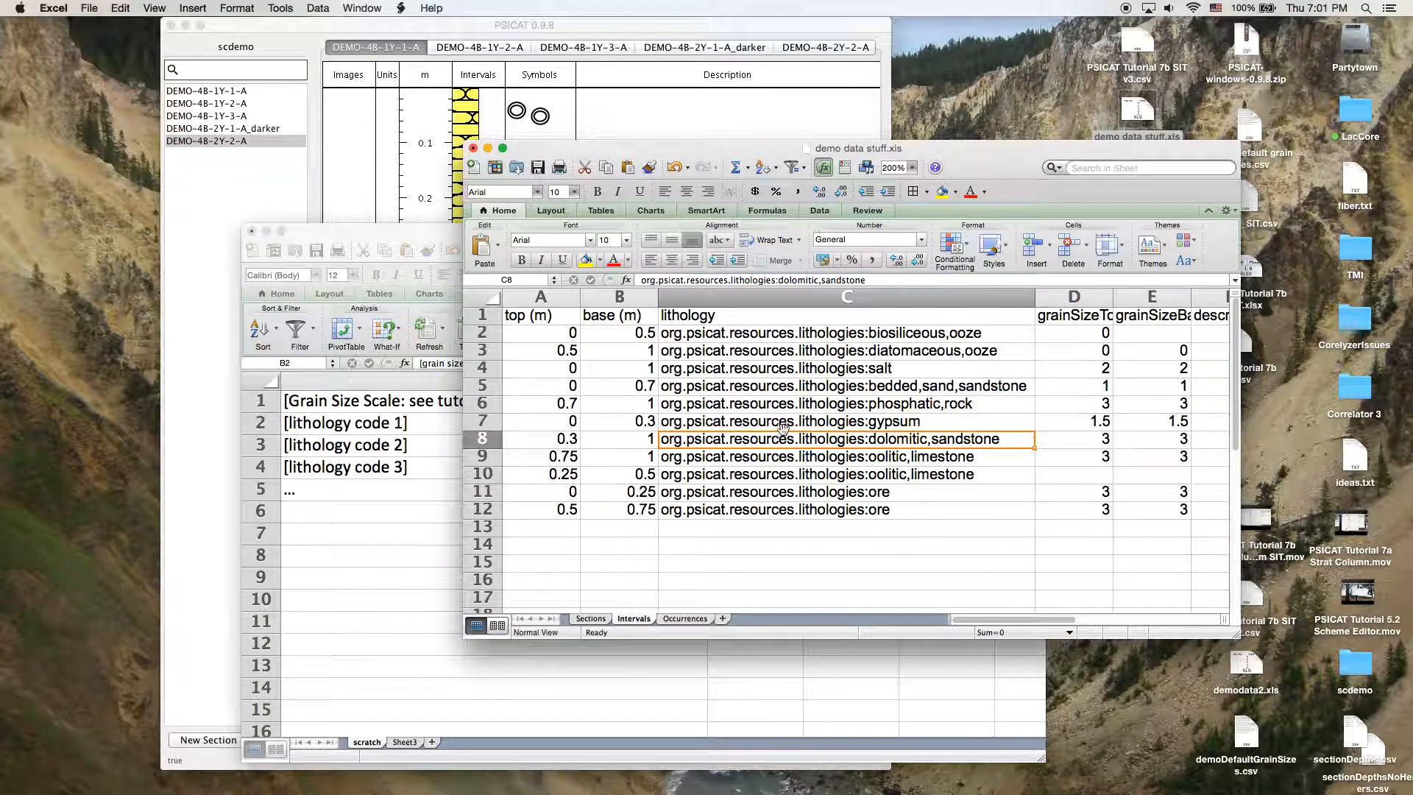
{"action": "left_click", "coordinate": [924, 488]}
{"action": "left_click", "coordinate": [926, 508]}
{"action": "left_click", "coordinate": [932, 493]}
{"action": "left_click", "coordinate": [957, 475]}
{"action": "left_click", "coordinate": [979, 459]}
{"action": "left_click", "coordinate": [950, 508]}
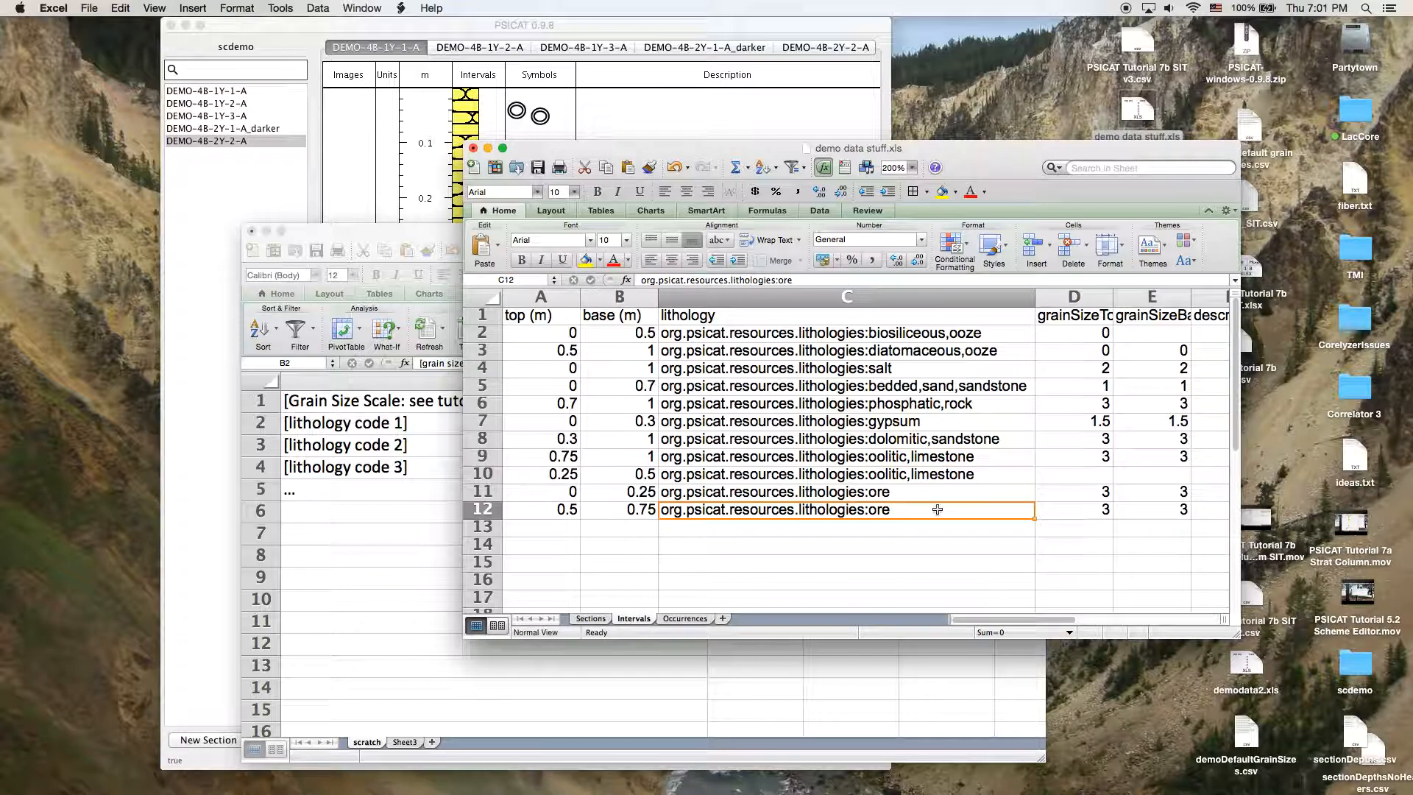
{"action": "left_click", "coordinate": [917, 490]}
{"action": "left_click", "coordinate": [904, 507]}
{"action": "left_click", "coordinate": [900, 474]}
{"action": "left_click", "coordinate": [920, 457]}
{"action": "left_click", "coordinate": [942, 438]}
{"action": "left_click", "coordinate": [940, 421]}
{"action": "left_click", "coordinate": [948, 403]}
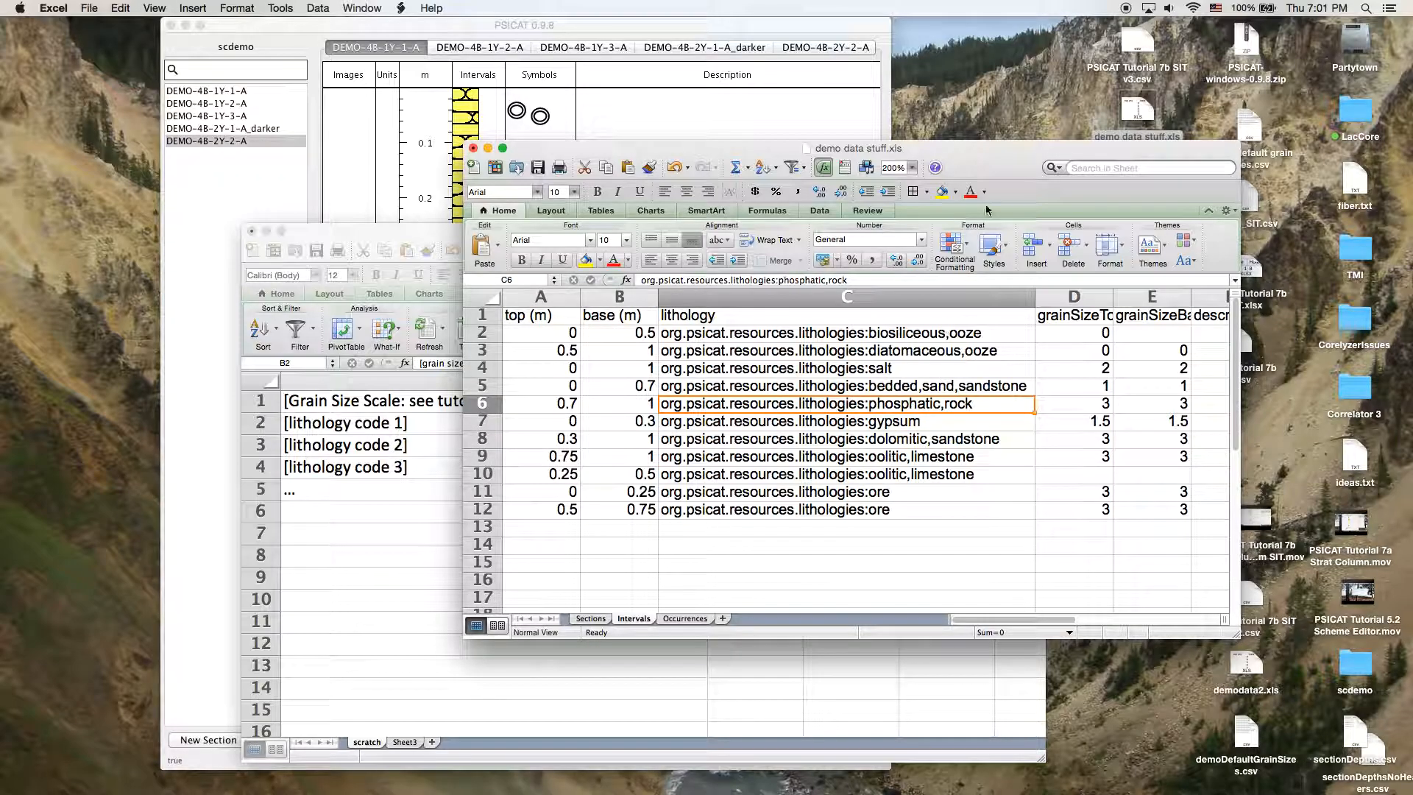
Copy the lithology codes in C2:C12 and minimize the demo data stuff.xls window
{"action": "left_click", "coordinate": [733, 334]}
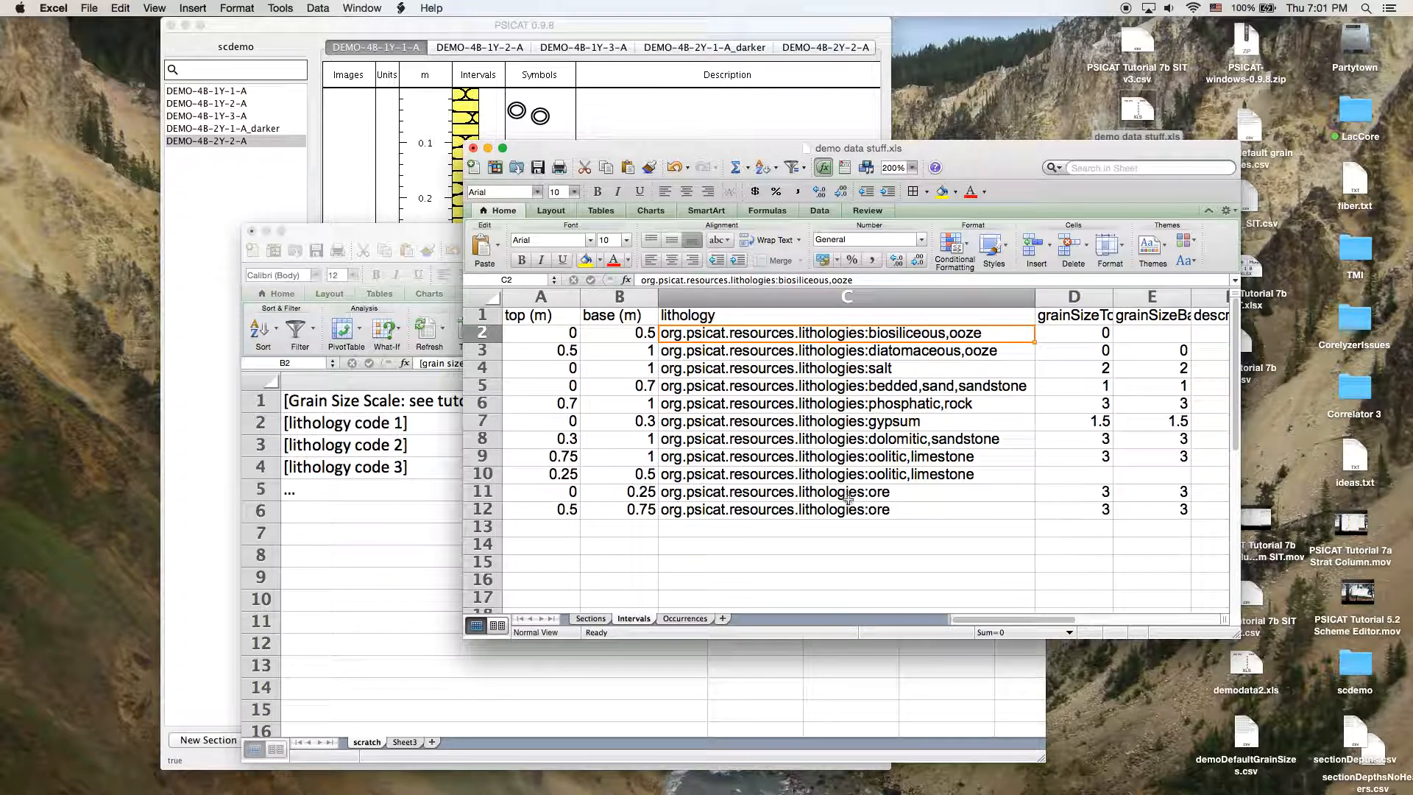
{"action": "left_click", "coordinate": [855, 509], "text": "shift"}
{"action": "key", "text": "super+c"}
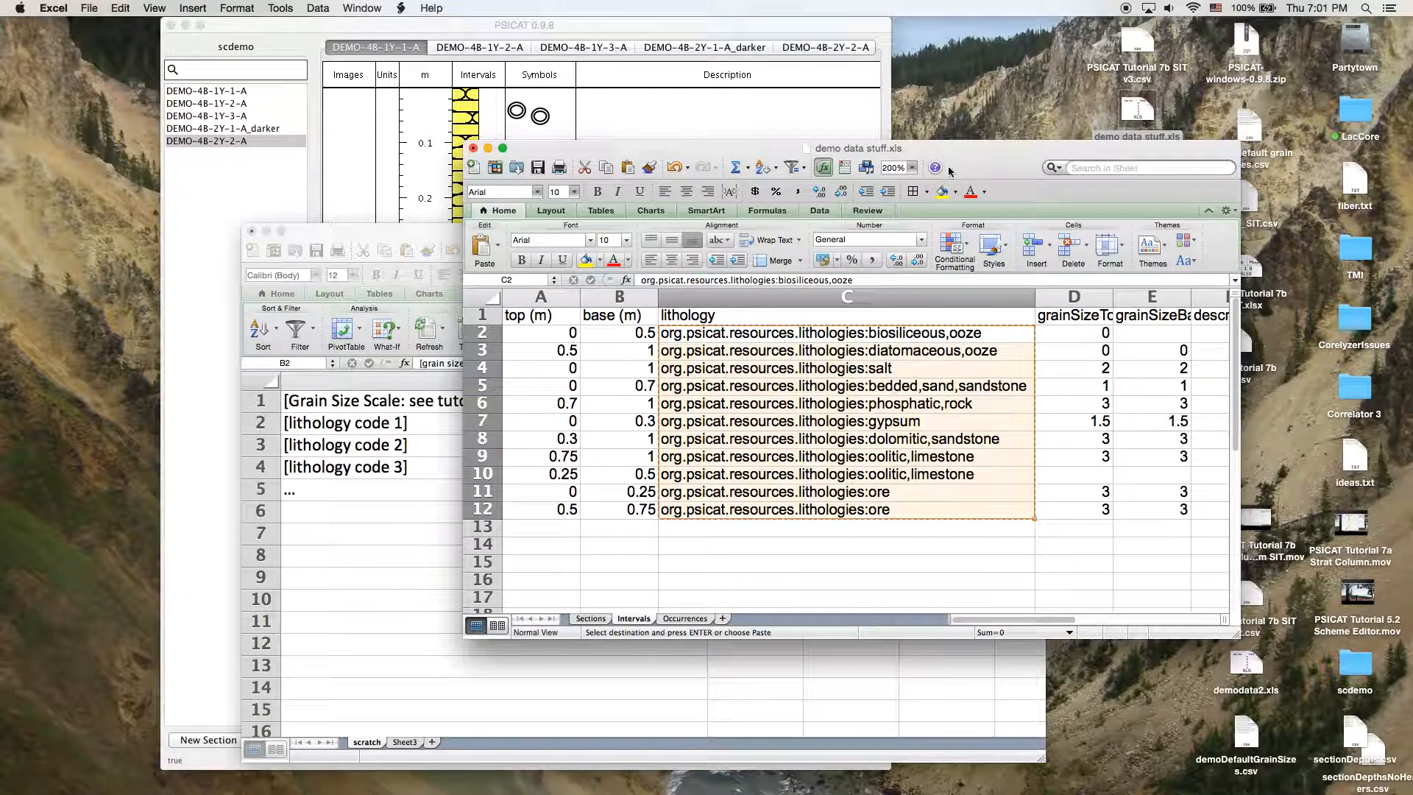
{"action": "left_click_drag", "start_coordinate": [566, 150], "coordinate": [611, 149]}
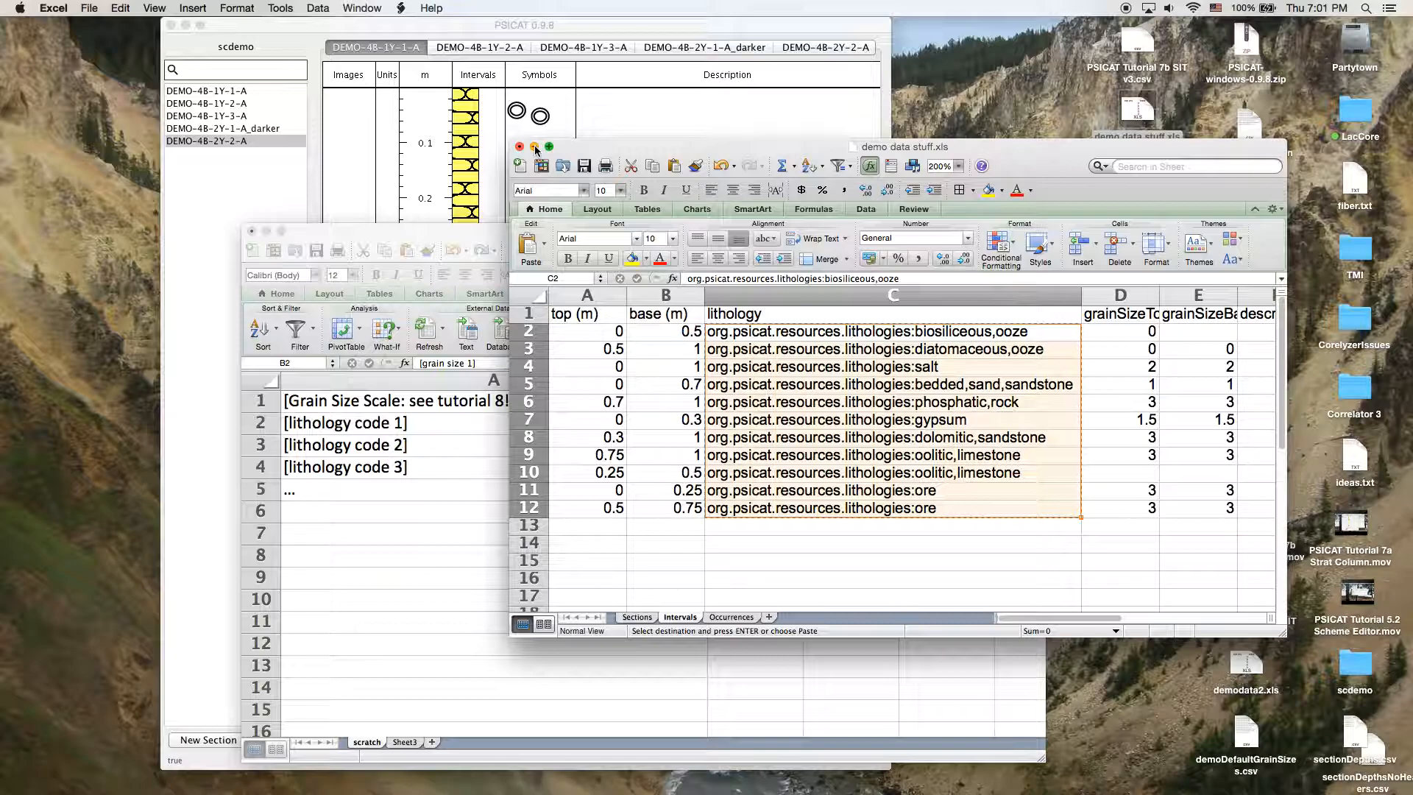
{"action": "left_click", "coordinate": [535, 147]}
Paste the copied lithology codes into column A of demoDefaultGrainSizes.csv from A2 down, replacing the lithology code placeholders
{"action": "left_click", "coordinate": [857, 227]}
{"action": "left_click_drag", "start_coordinate": [765, 242], "coordinate": [914, 200]}
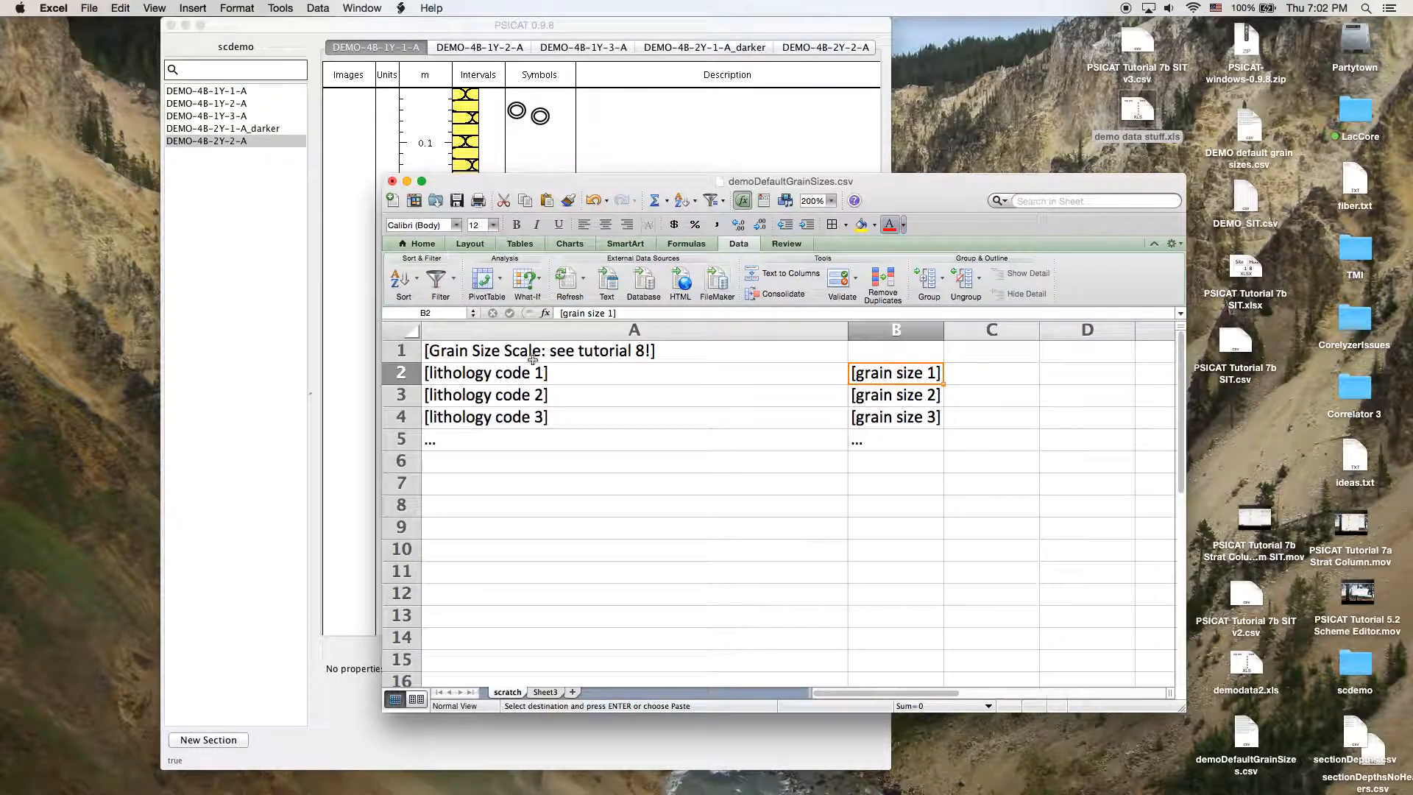
{"action": "left_click", "coordinate": [519, 382]}
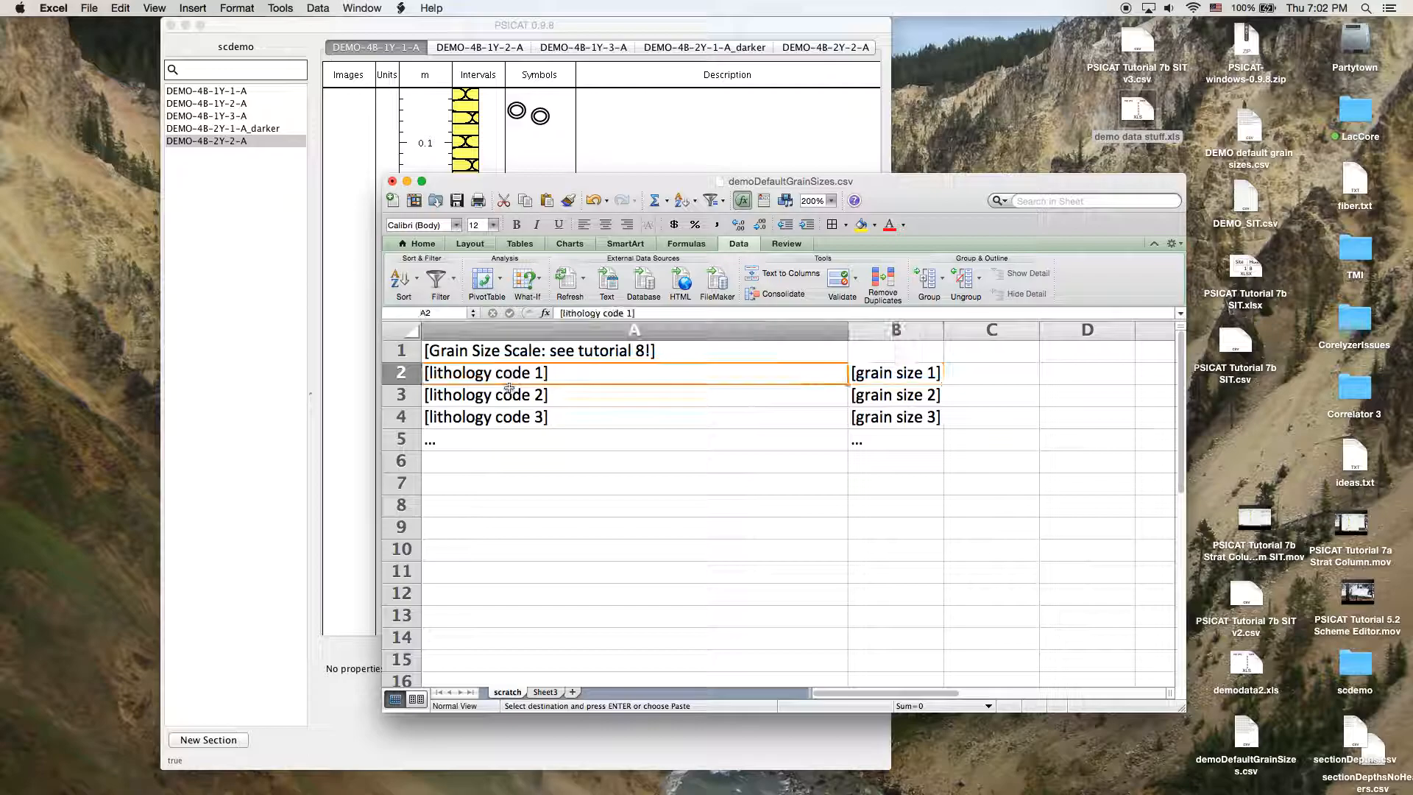
{"action": "left_click", "coordinate": [510, 464], "text": "shift"}
{"action": "key", "text": "super+v"}
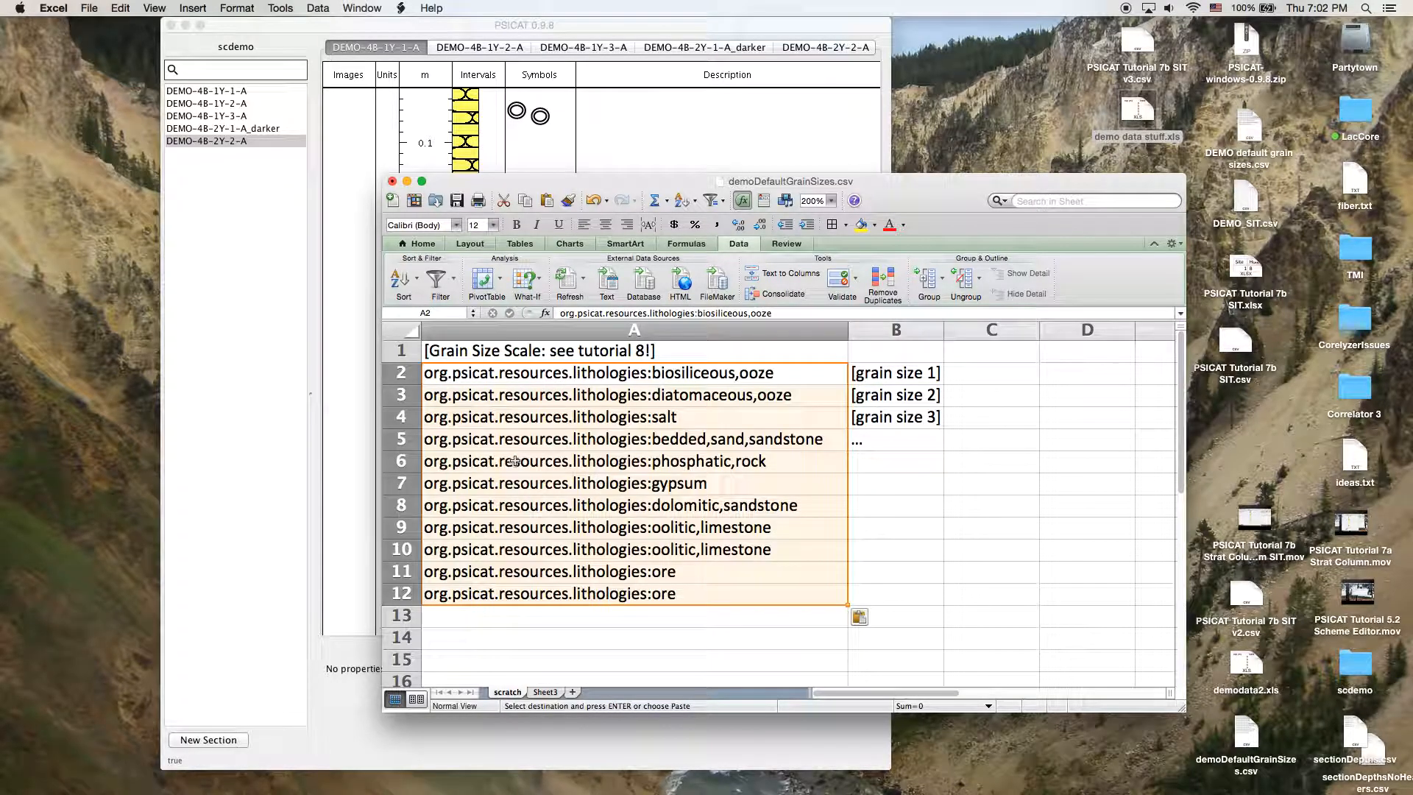
{"action": "left_click", "coordinate": [697, 624]}
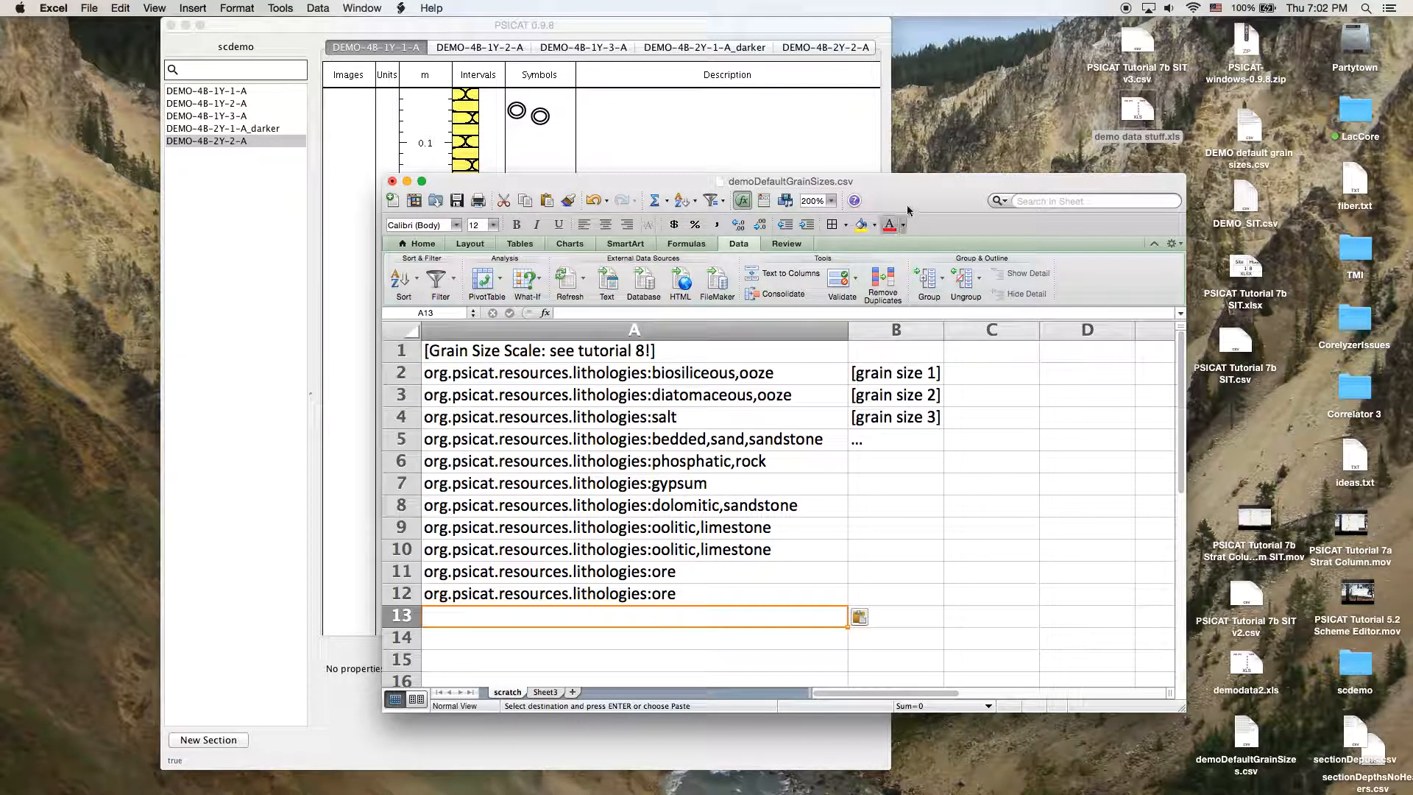
Check the pasted lithology codes for repeats and remove the duplicates from A2:A12
{"action": "left_click", "coordinate": [742, 376]}
{"action": "left_click_drag", "start_coordinate": [742, 376], "coordinate": [758, 595]}
{"action": "left_click", "coordinate": [758, 377]}
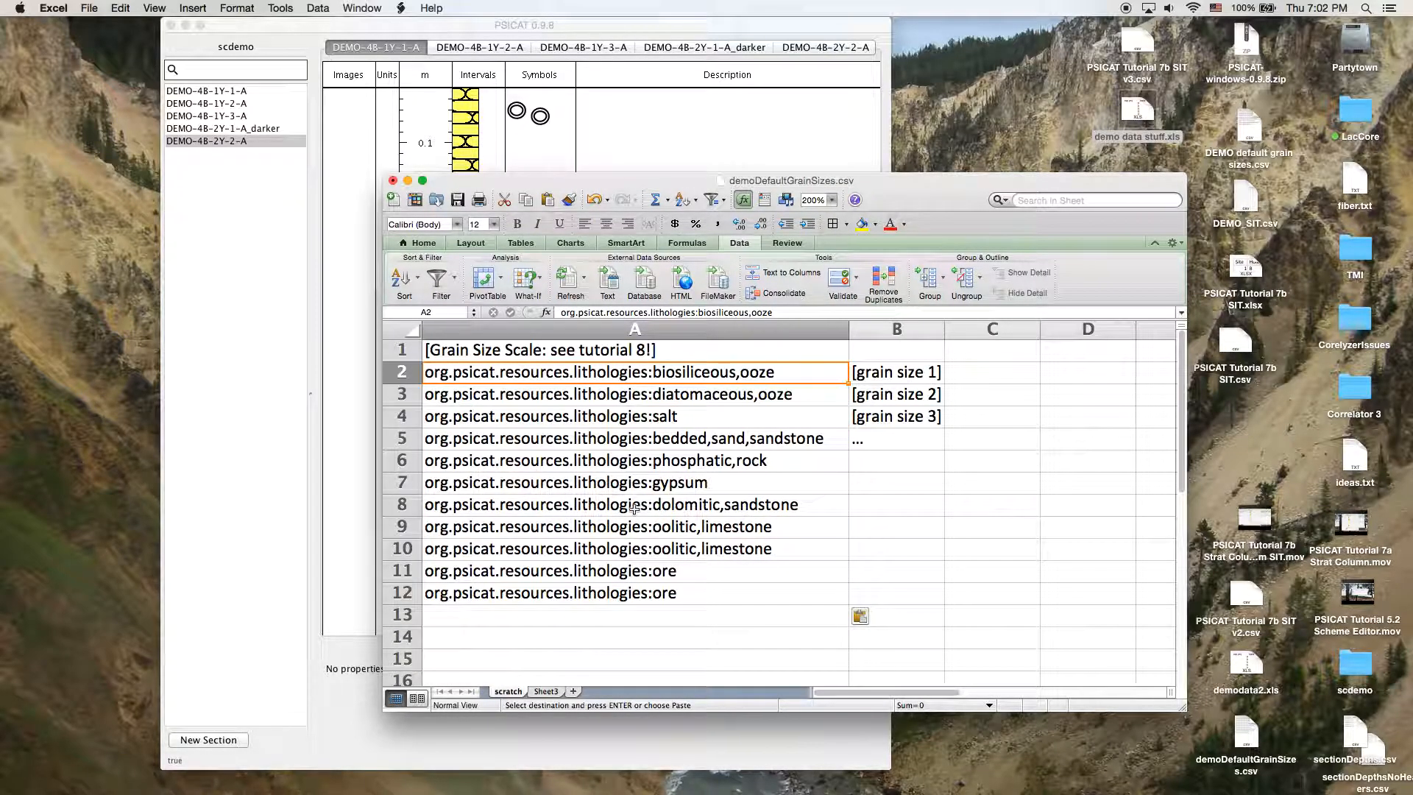
{"action": "left_click", "coordinate": [704, 589]}
{"action": "left_click", "coordinate": [568, 570]}
{"action": "left_click", "coordinate": [765, 527]}
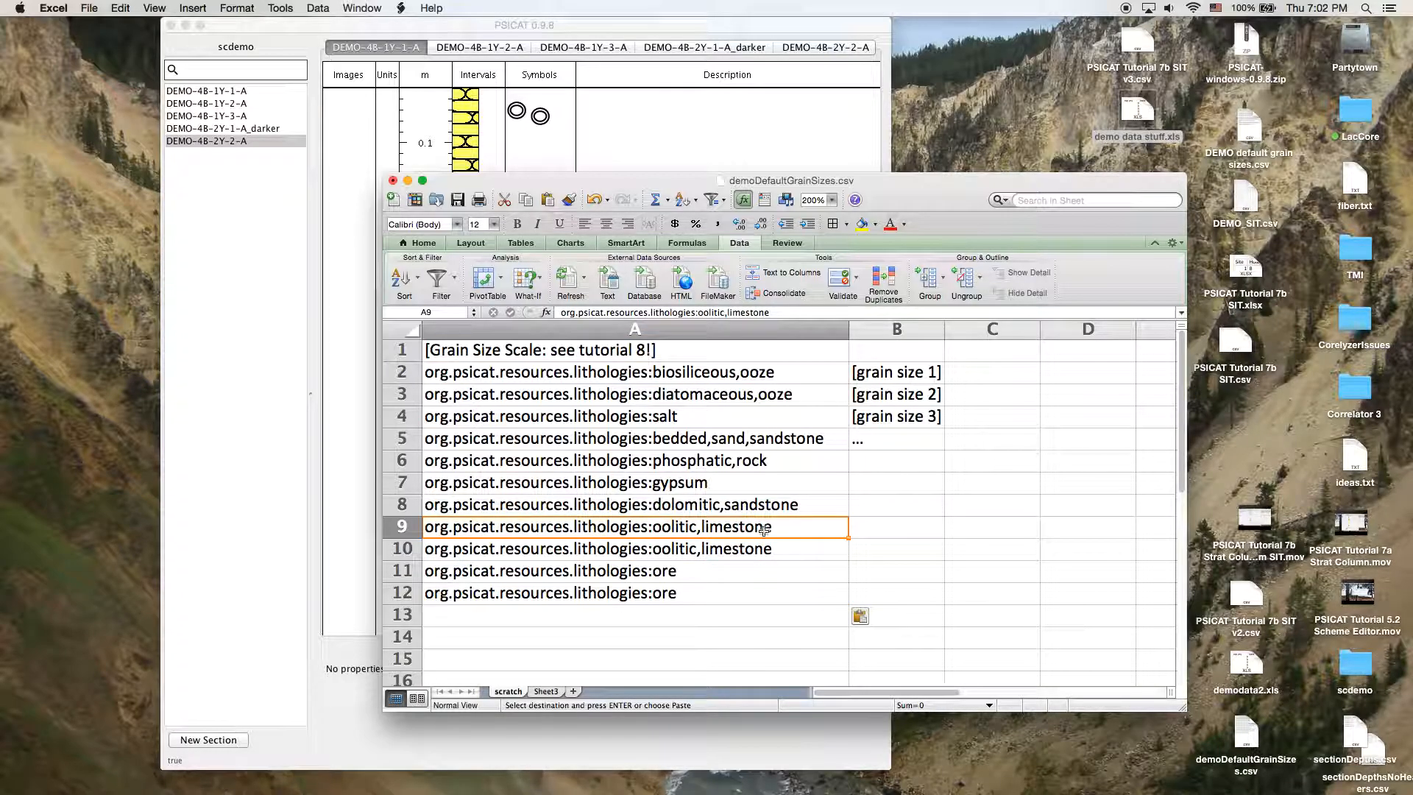
{"action": "left_click", "coordinate": [743, 593]}
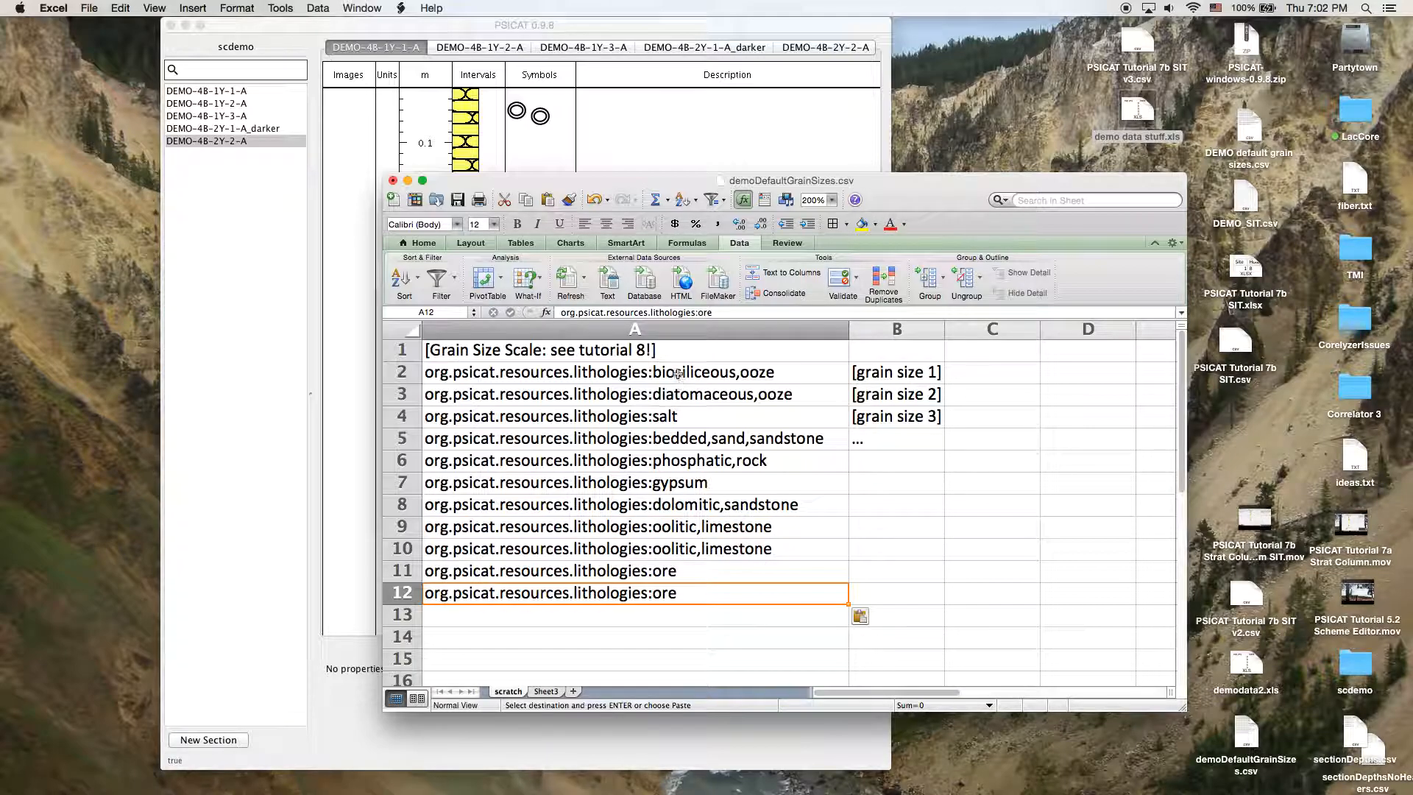
{"action": "left_click", "coordinate": [675, 374]}
{"action": "left_click", "coordinate": [620, 593], "text": "shift"}
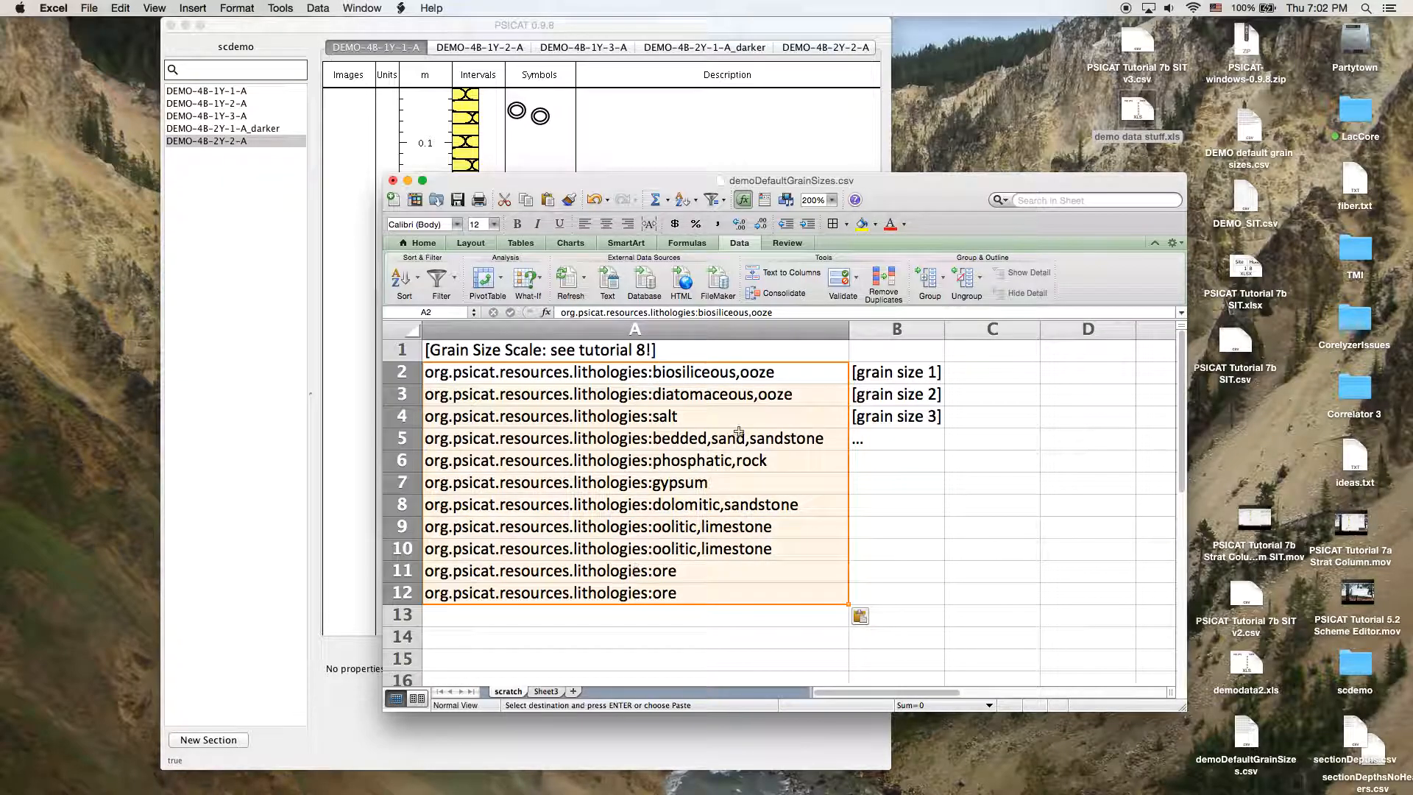
{"action": "left_click_drag", "start_coordinate": [929, 203], "coordinate": [891, 203]}
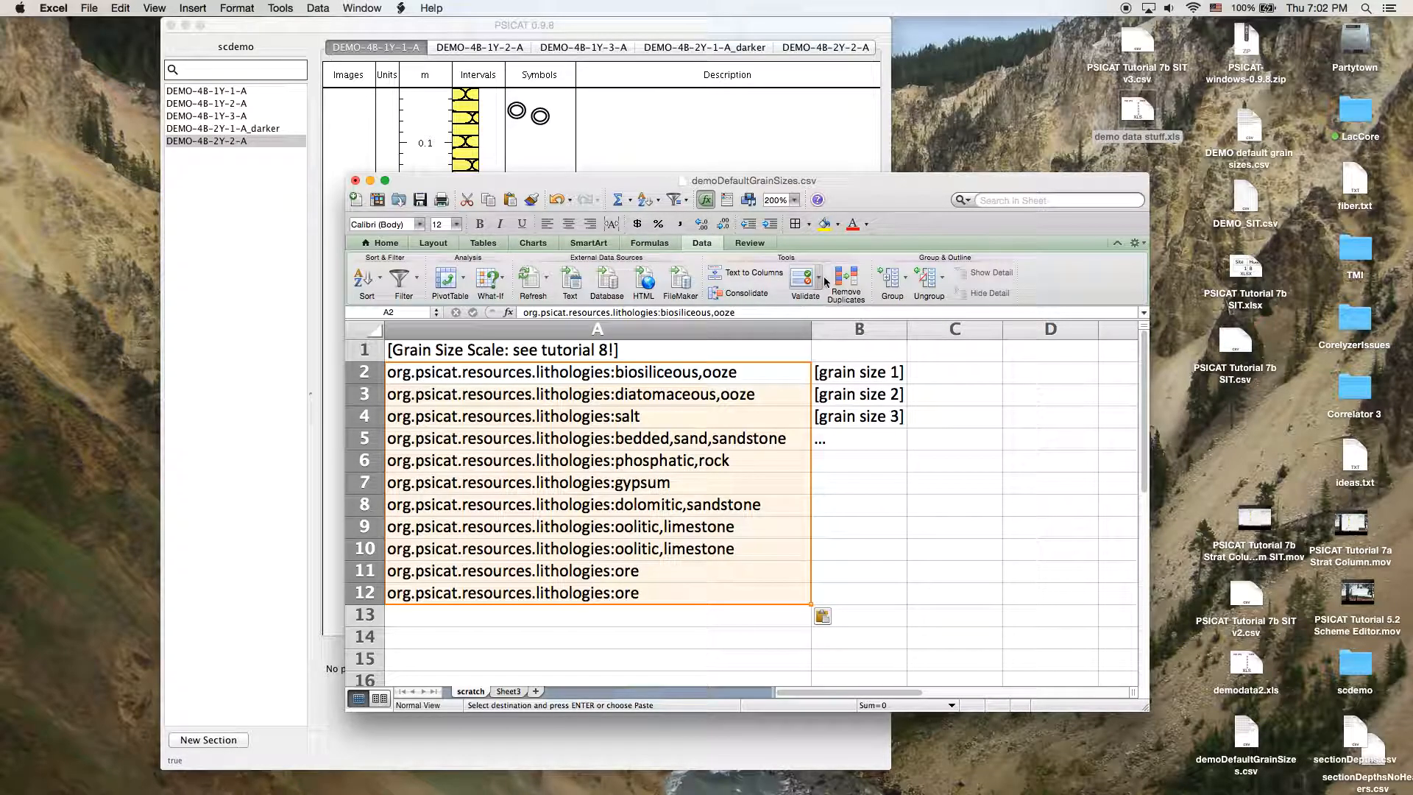
{"action": "left_click", "coordinate": [851, 287]}
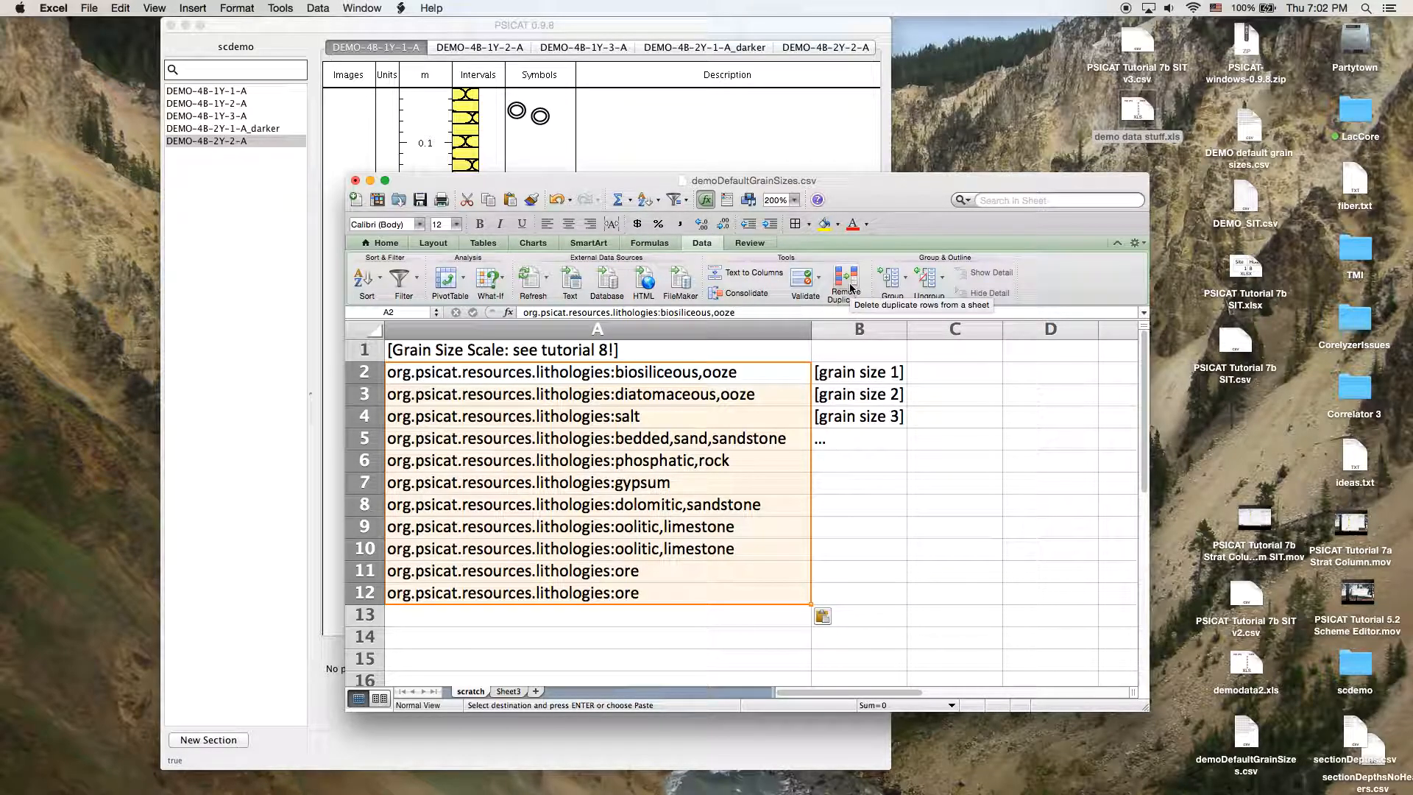
{"action": "left_click", "coordinate": [973, 520]}
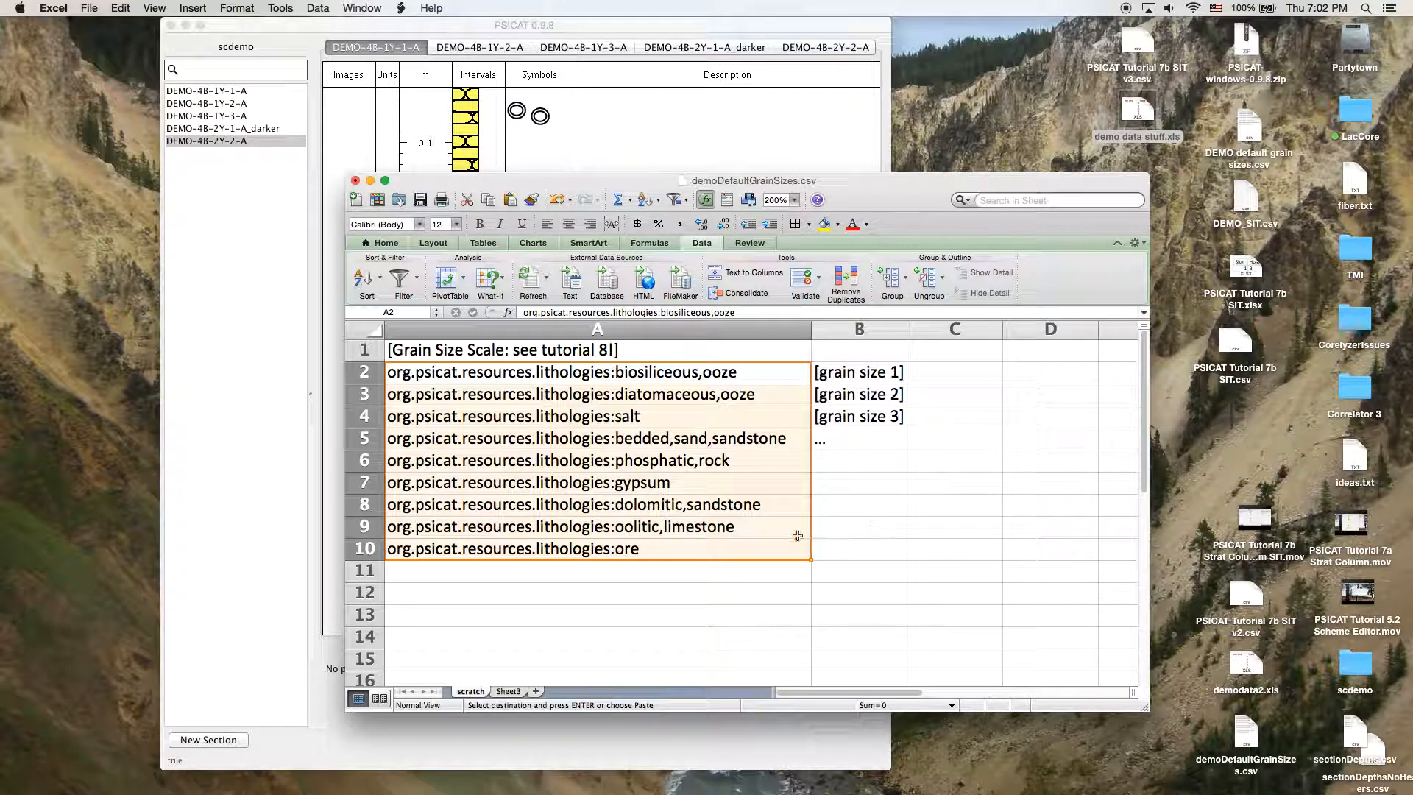
Review the remaining lithology codes in column A from the last one up to A2 to verify each is unique
{"action": "left_click", "coordinate": [639, 569]}
{"action": "left_click", "coordinate": [665, 546]}
{"action": "left_click", "coordinate": [669, 527]}
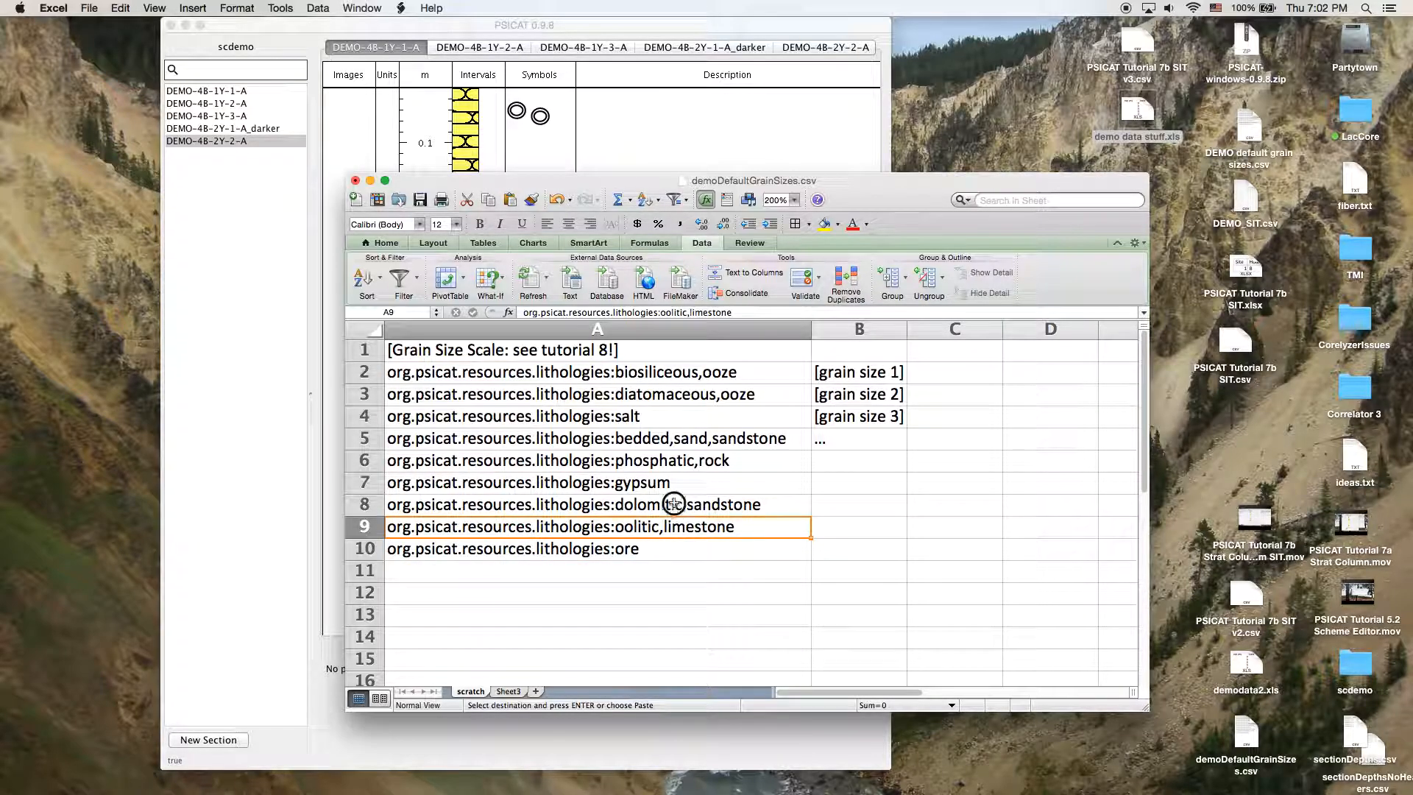
{"action": "left_click", "coordinate": [672, 505]}
{"action": "left_click", "coordinate": [678, 483]}
{"action": "left_click", "coordinate": [685, 461]}
{"action": "left_click", "coordinate": [689, 438]}
{"action": "left_click", "coordinate": [698, 416]}
{"action": "left_click", "coordinate": [701, 399]}
{"action": "left_click", "coordinate": [710, 379]}
{"action": "left_click_drag", "start_coordinate": [881, 195], "coordinate": [907, 201]}
Replace the placeholder in cell A1 with the grain size scale 0.5:0<Small<1<Medium<2<Large<3
{"action": "left_click", "coordinate": [663, 364]}
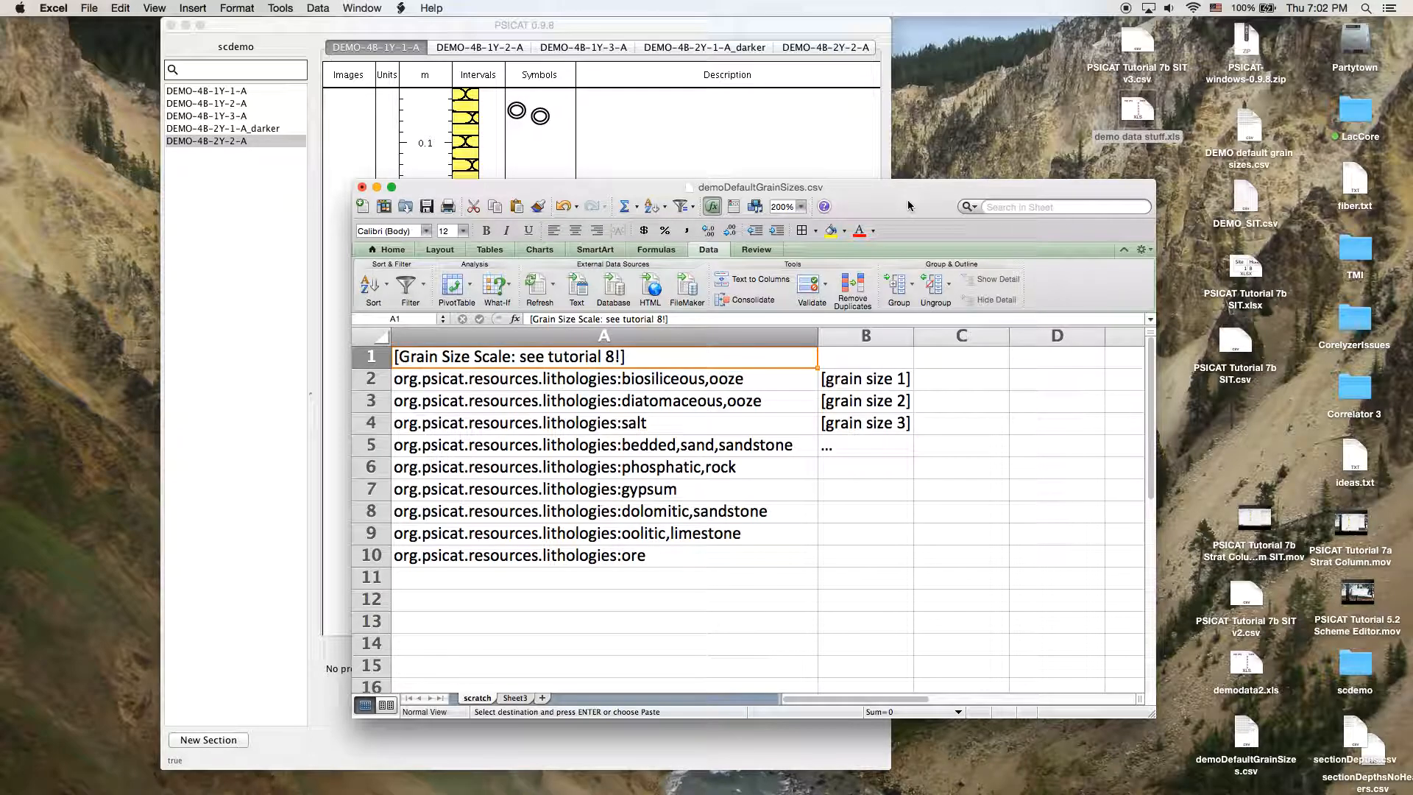
{"action": "type", "text": "0."}
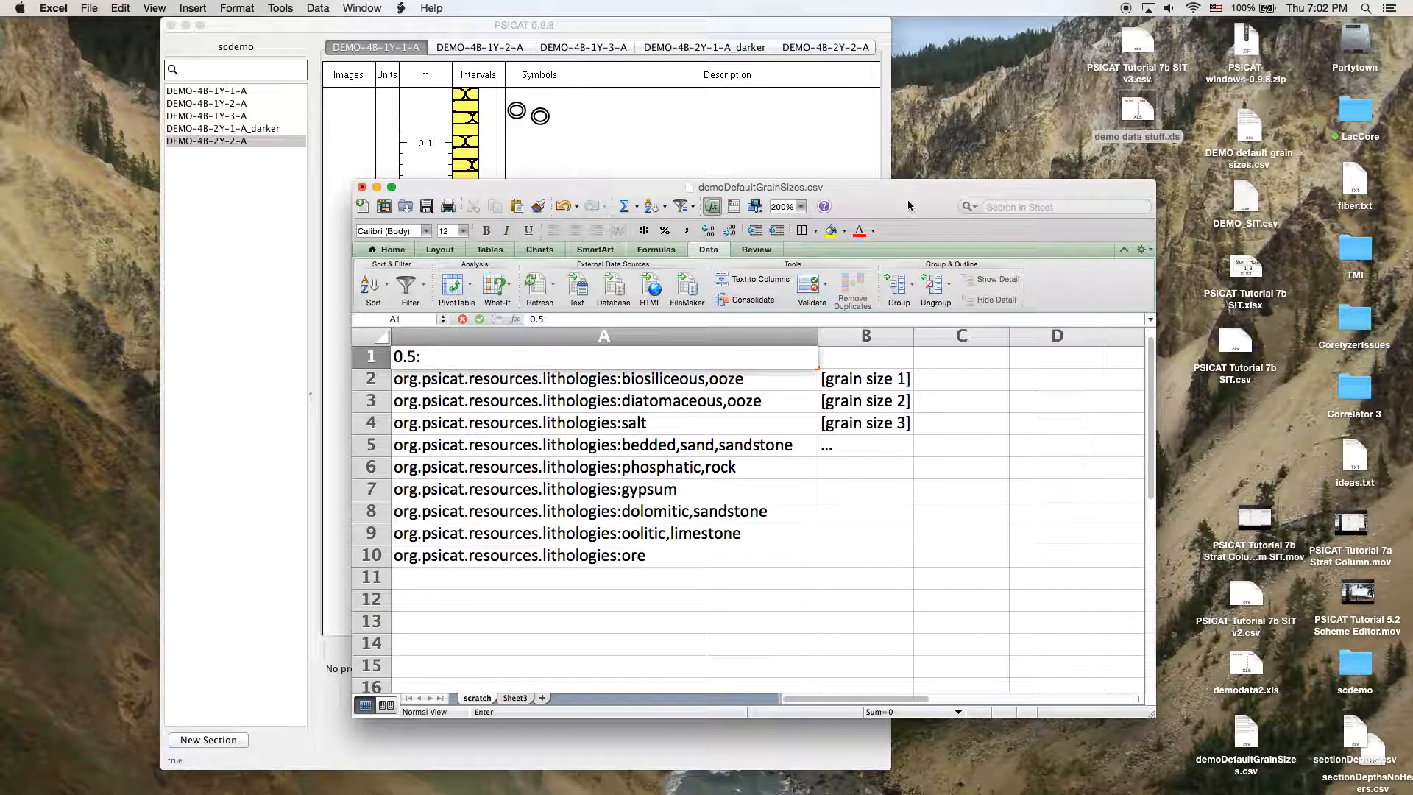
{"action": "type", "text": "5:0<Small<1<Medium<2<"}
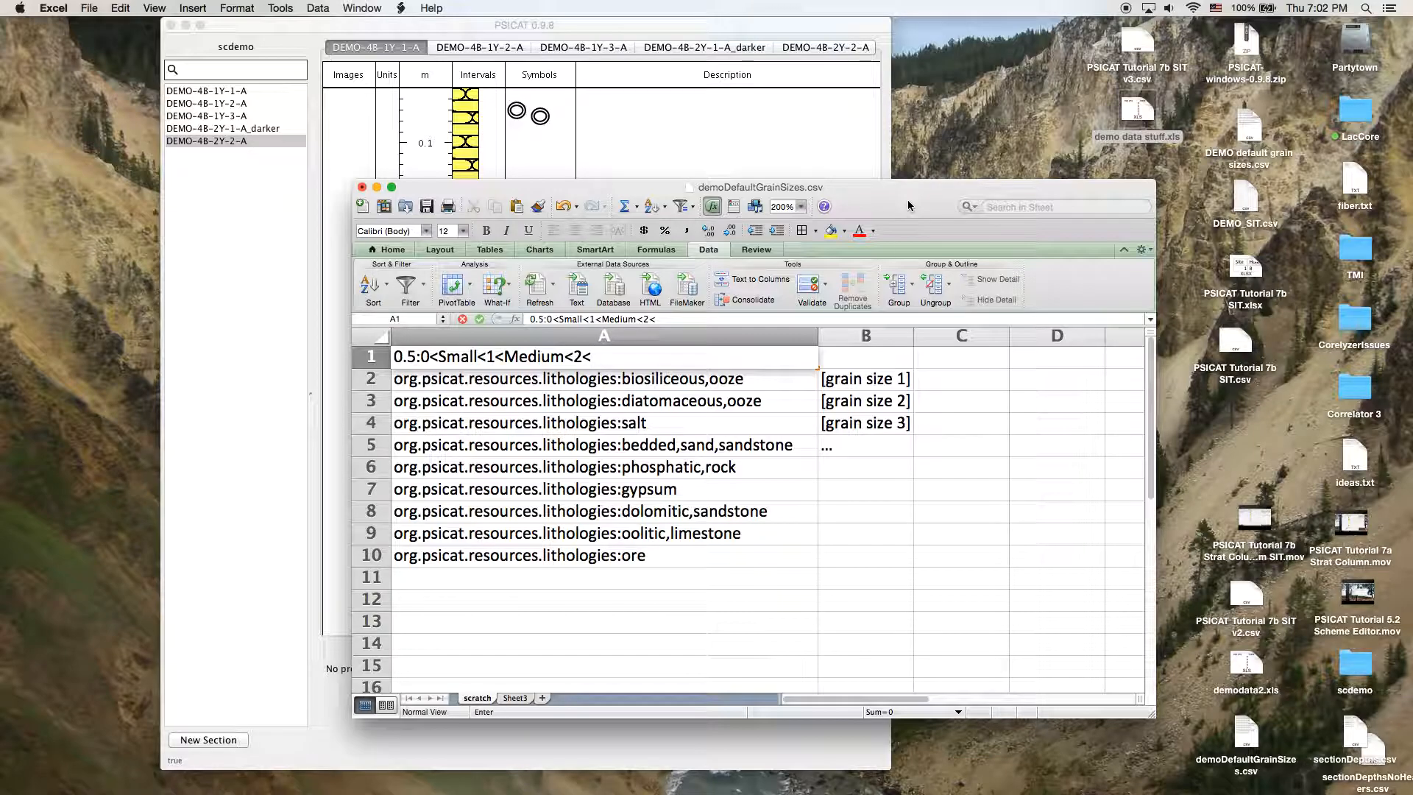
{"action": "type", "text": "Large<3"}
{"action": "key", "text": "Return"}
{"action": "key", "text": "Return"}
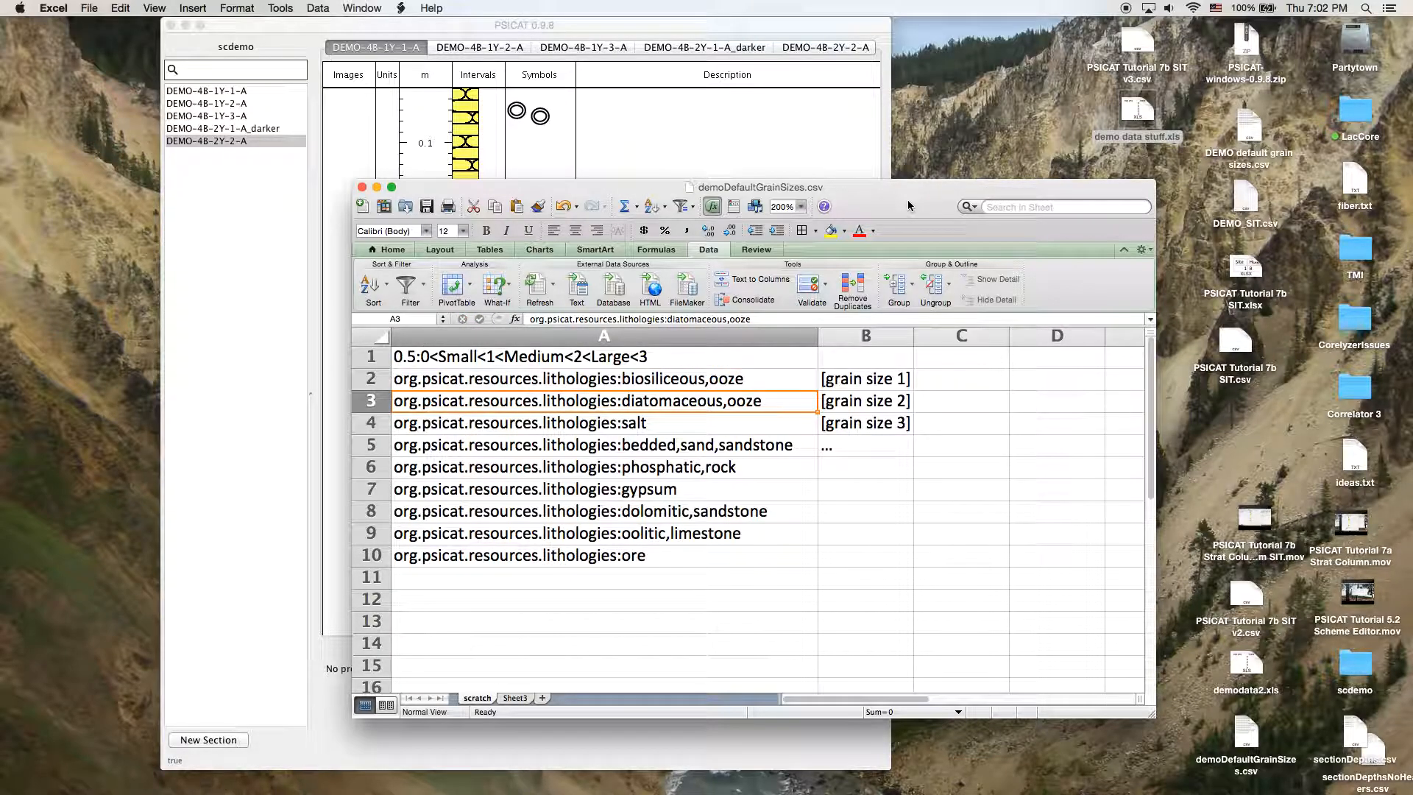
Examine how the scale row and the first lithology codes relate to the grain size placeholders in column B
{"action": "key", "text": "Up"}
{"action": "key", "text": "Right"}
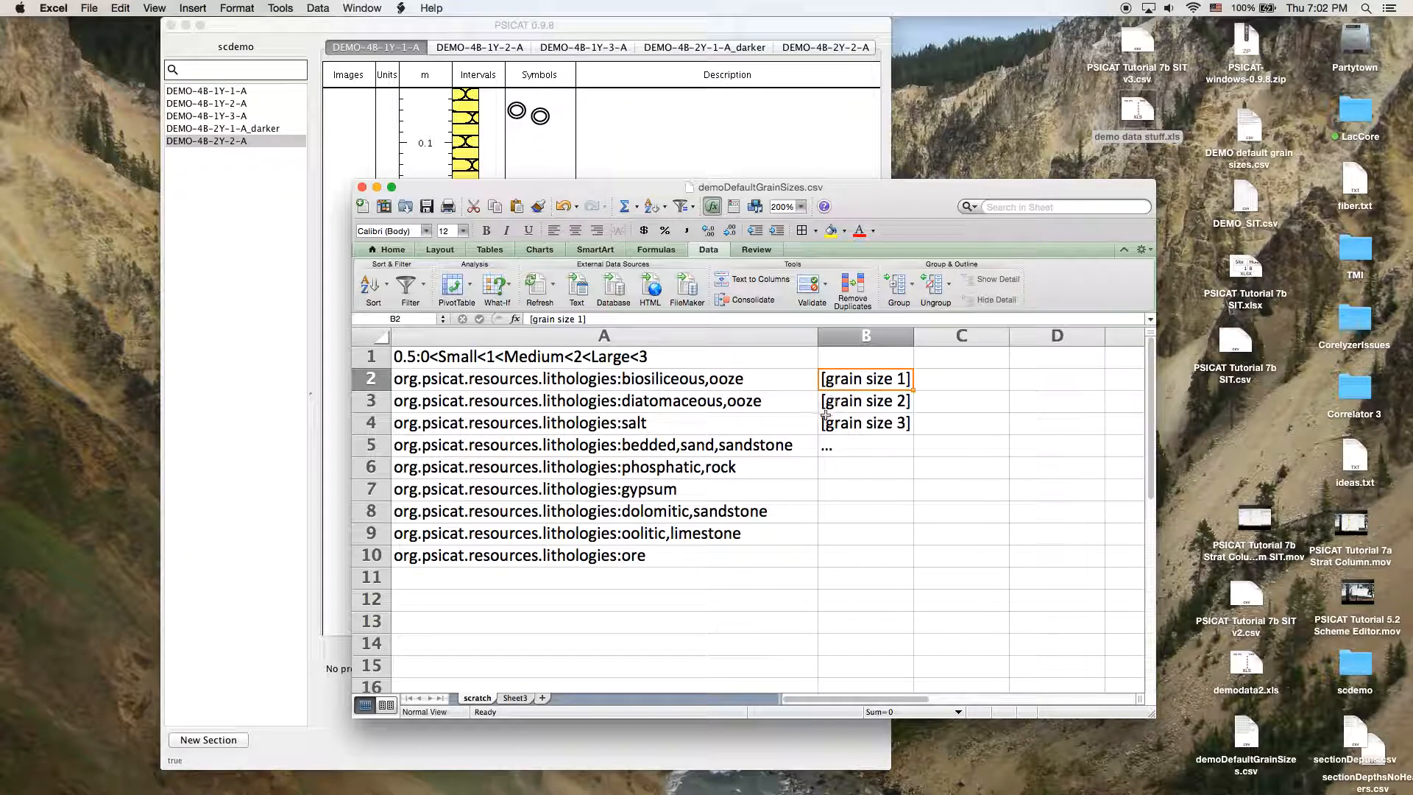
{"action": "left_click", "coordinate": [775, 388]}
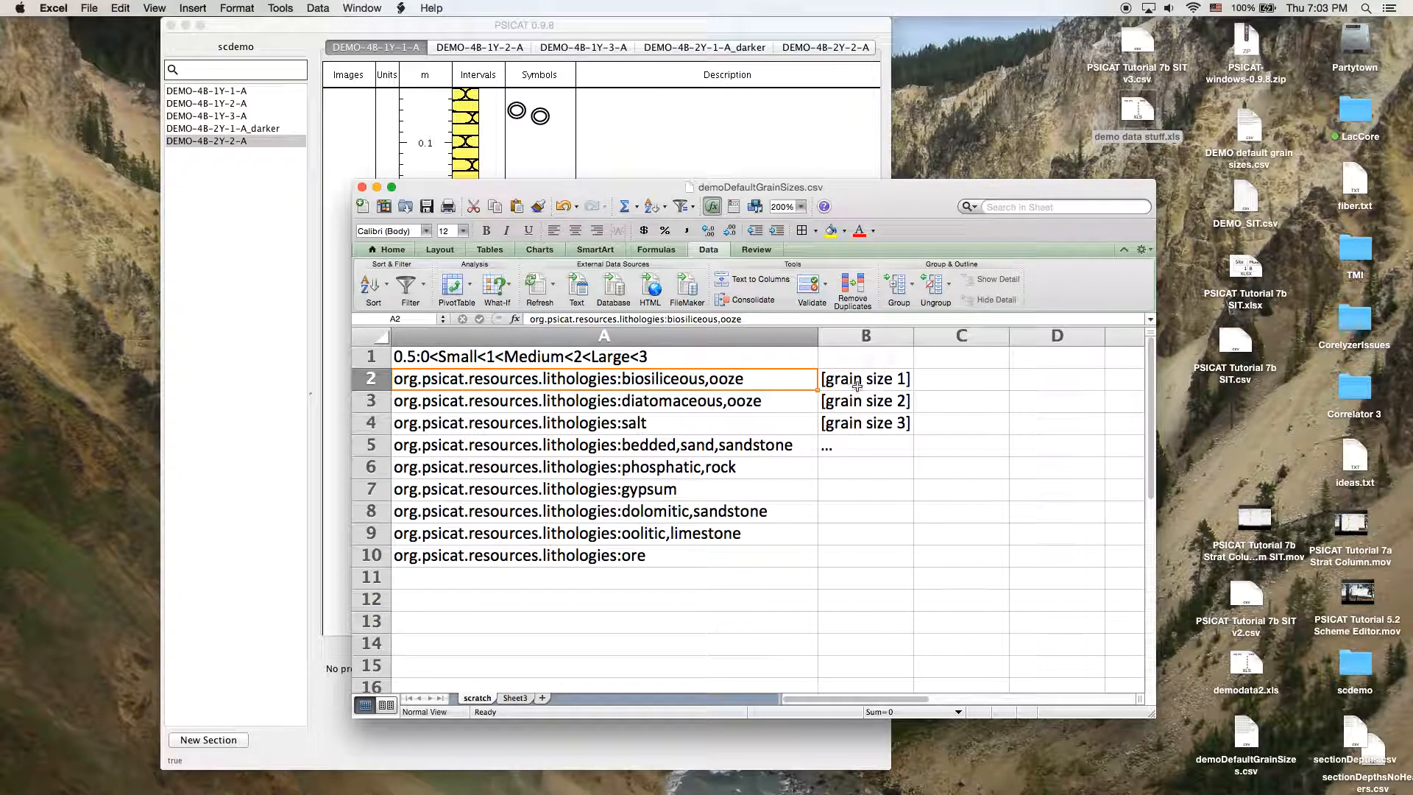
{"action": "left_click", "coordinate": [650, 353]}
{"action": "left_click", "coordinate": [775, 384]}
{"action": "left_click", "coordinate": [785, 407]}
{"action": "left_click", "coordinate": [785, 364]}
{"action": "left_click", "coordinate": [787, 381]}
Fill in the lithologies' grain sizes in B2 to B10 as 1, 1, 2, 3, 3, 2, 3, 3 and 3
{"action": "left_click", "coordinate": [883, 387]}
{"action": "type", "text": "1"}
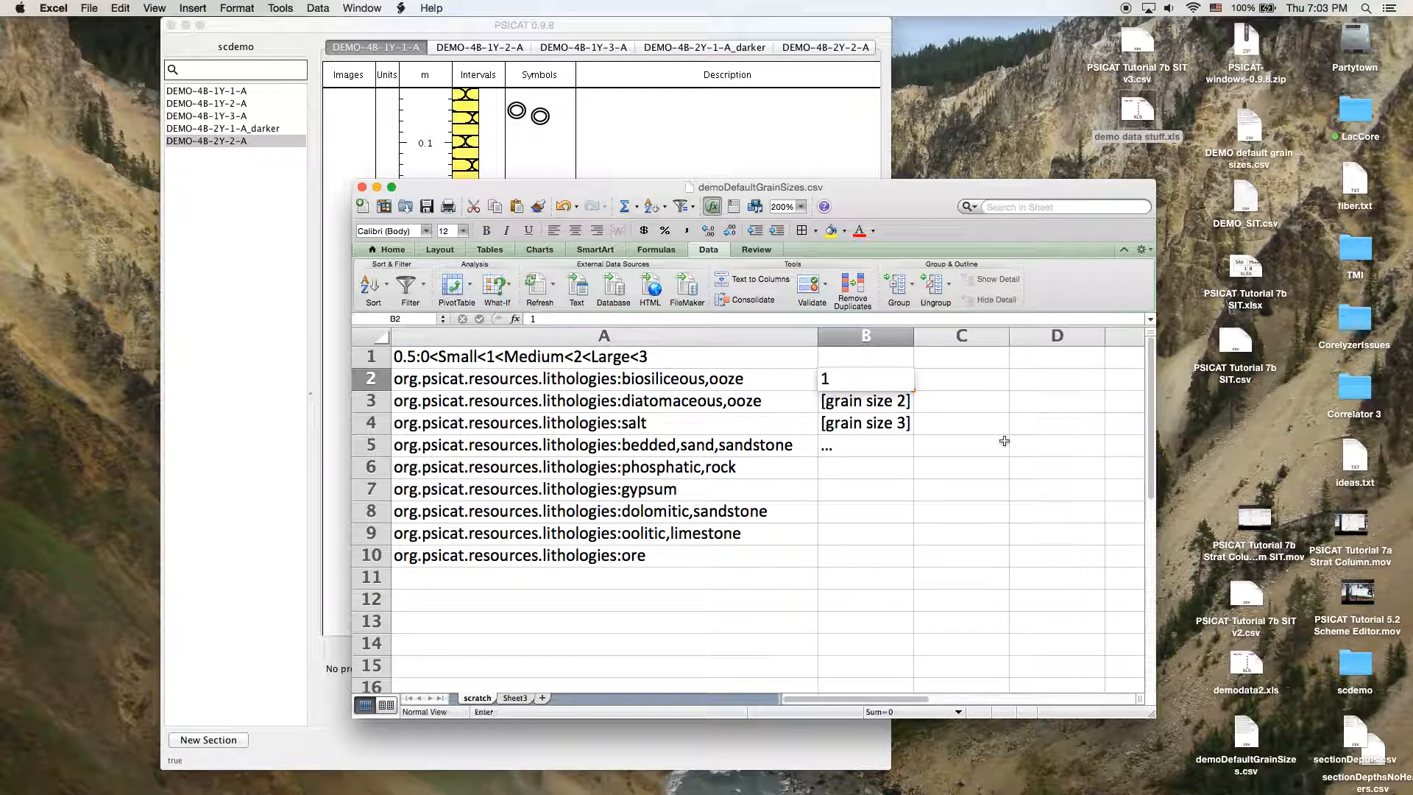
{"action": "key", "text": "Return"}
{"action": "type", "text": "1"}
{"action": "key", "text": "Return"}
{"action": "type", "text": "2"}
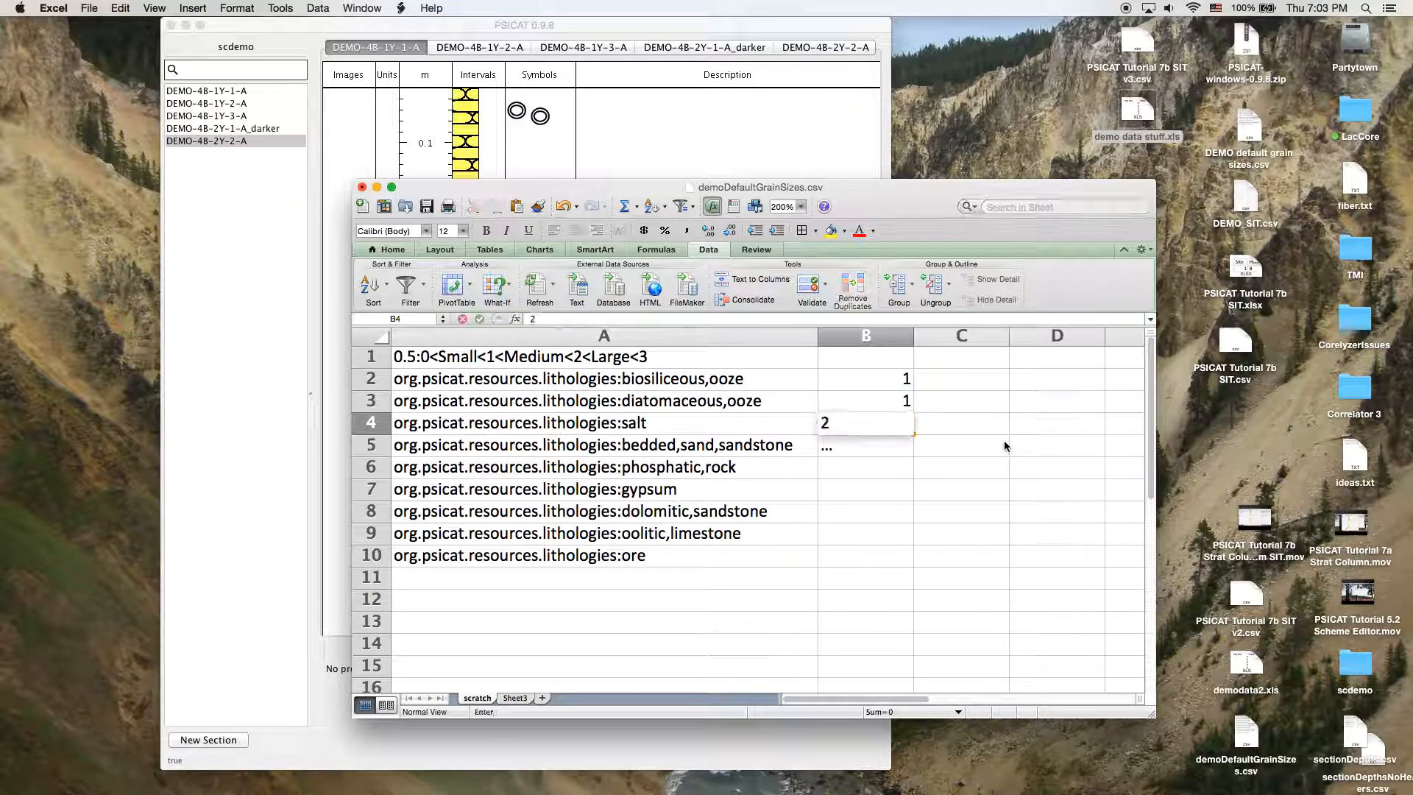
{"action": "key", "text": "Return"}
{"action": "type", "text": "3"}
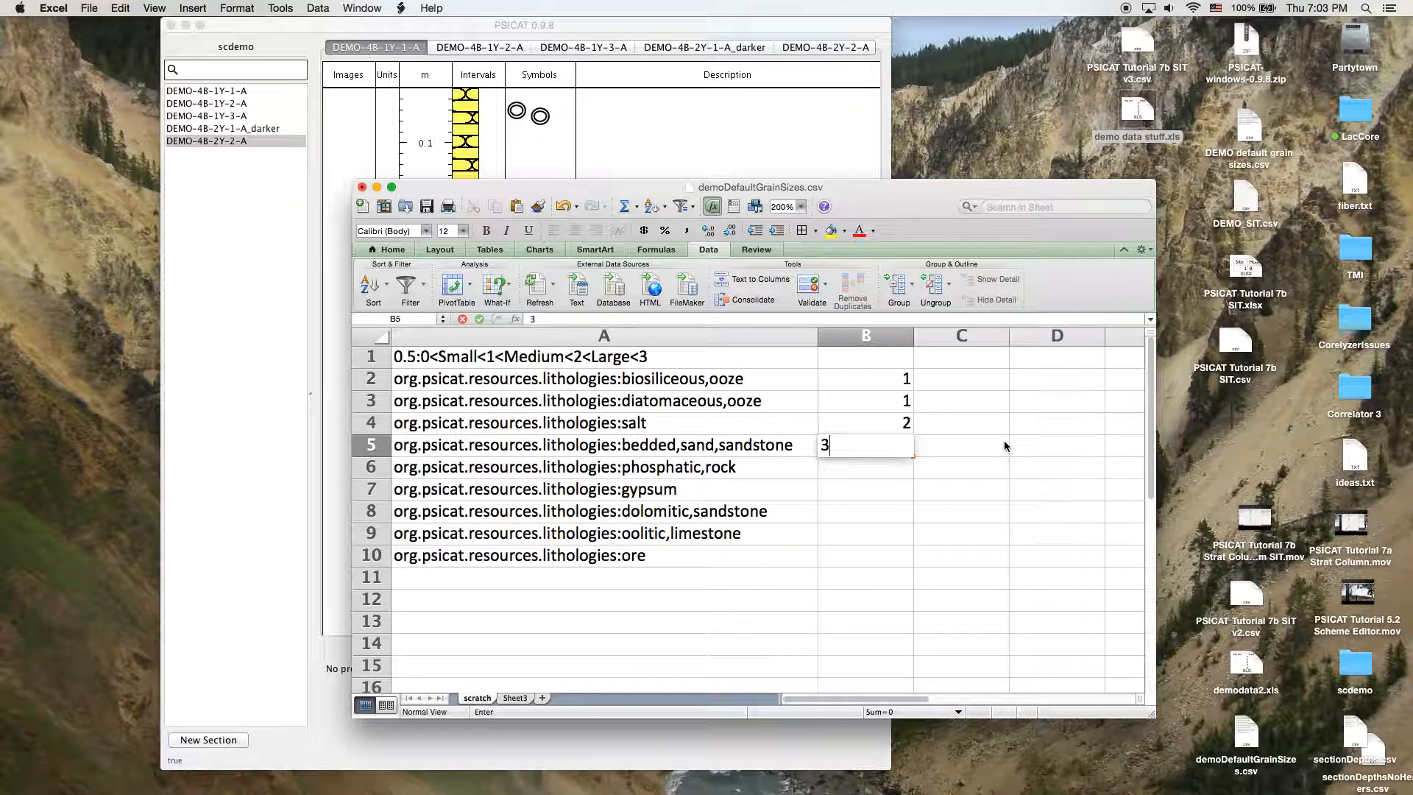
{"action": "key", "text": "Return"}
{"action": "type", "text": "3"}
{"action": "key", "text": "Return"}
{"action": "type", "text": "2"}
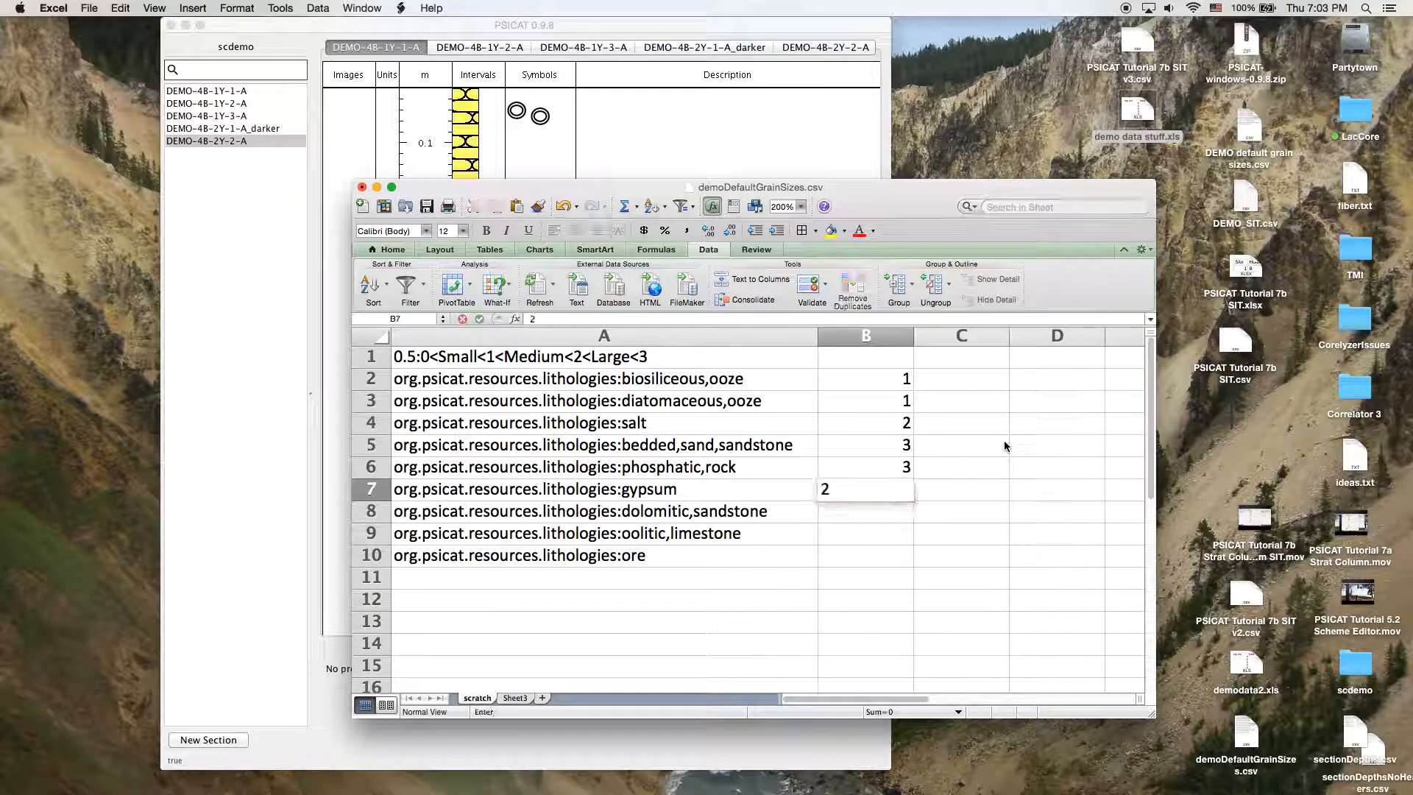
{"action": "key", "text": "Return"}
{"action": "type", "text": "3"}
{"action": "key", "text": "Return"}
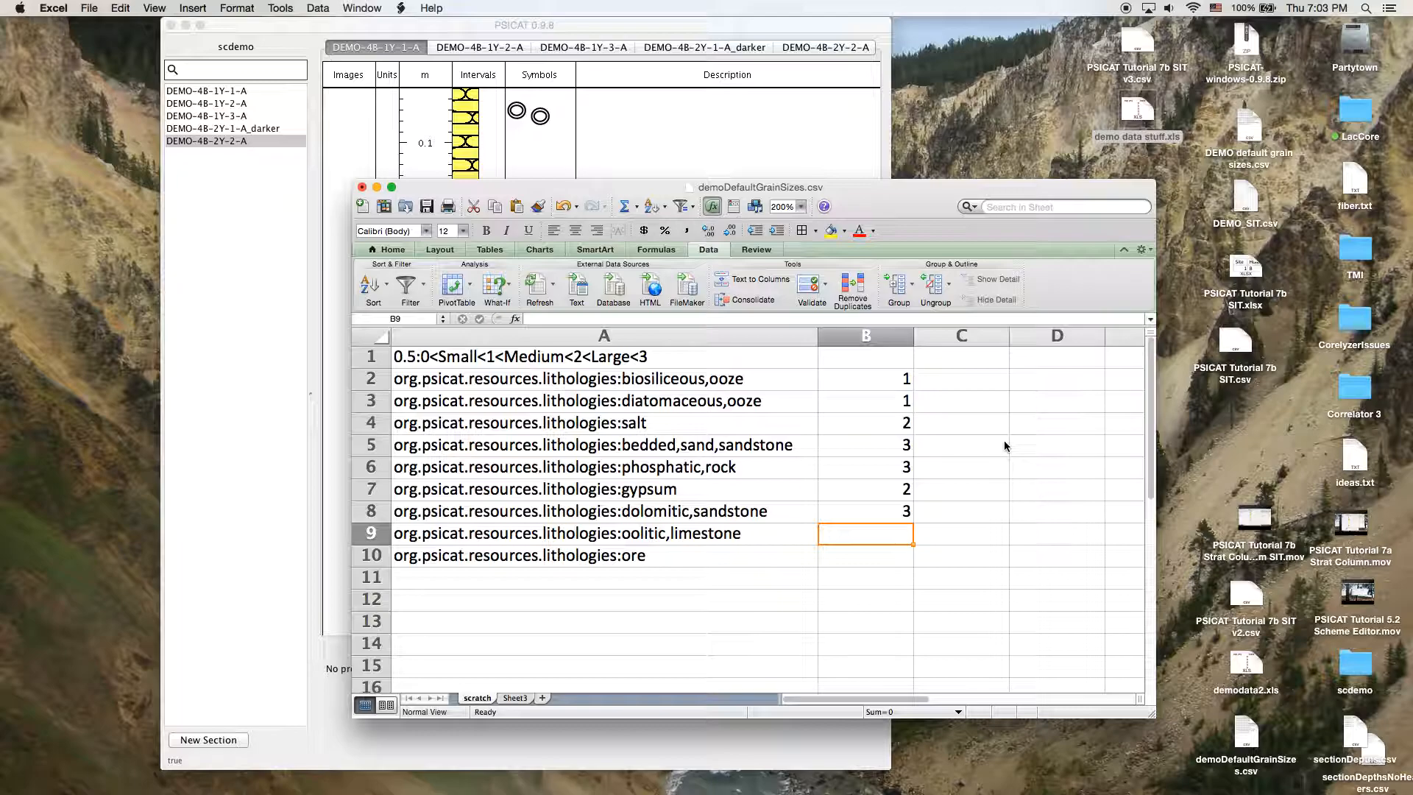
{"action": "type", "text": "3"}
{"action": "key", "text": "Return"}
{"action": "type", "text": "3"}
{"action": "key", "text": "Left"}
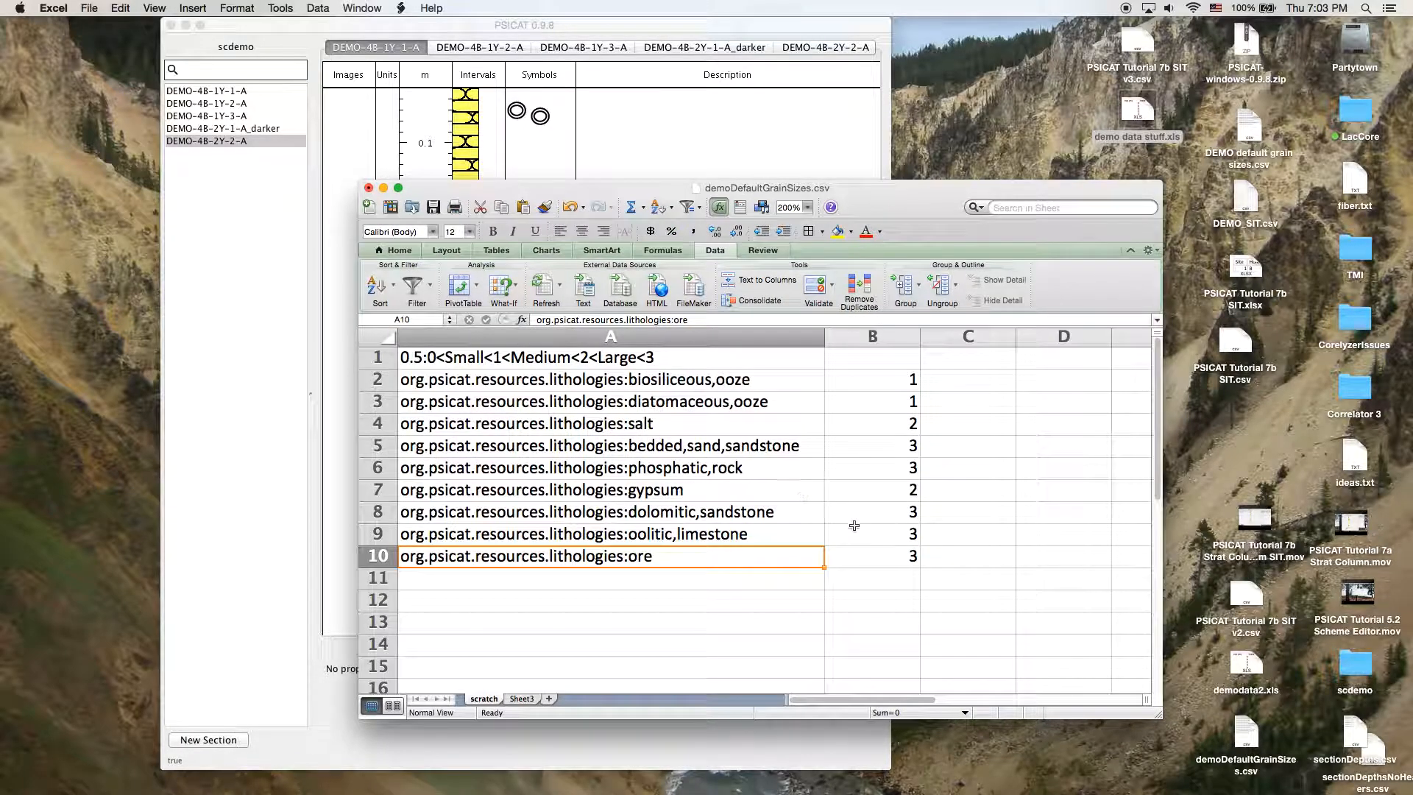
{"action": "key", "text": "ctrl+Up"}
{"action": "key", "text": "Down"}
{"action": "left_click", "coordinate": [890, 571]}
{"action": "left_click", "coordinate": [883, 561]}
{"action": "left_click", "coordinate": [670, 358]}
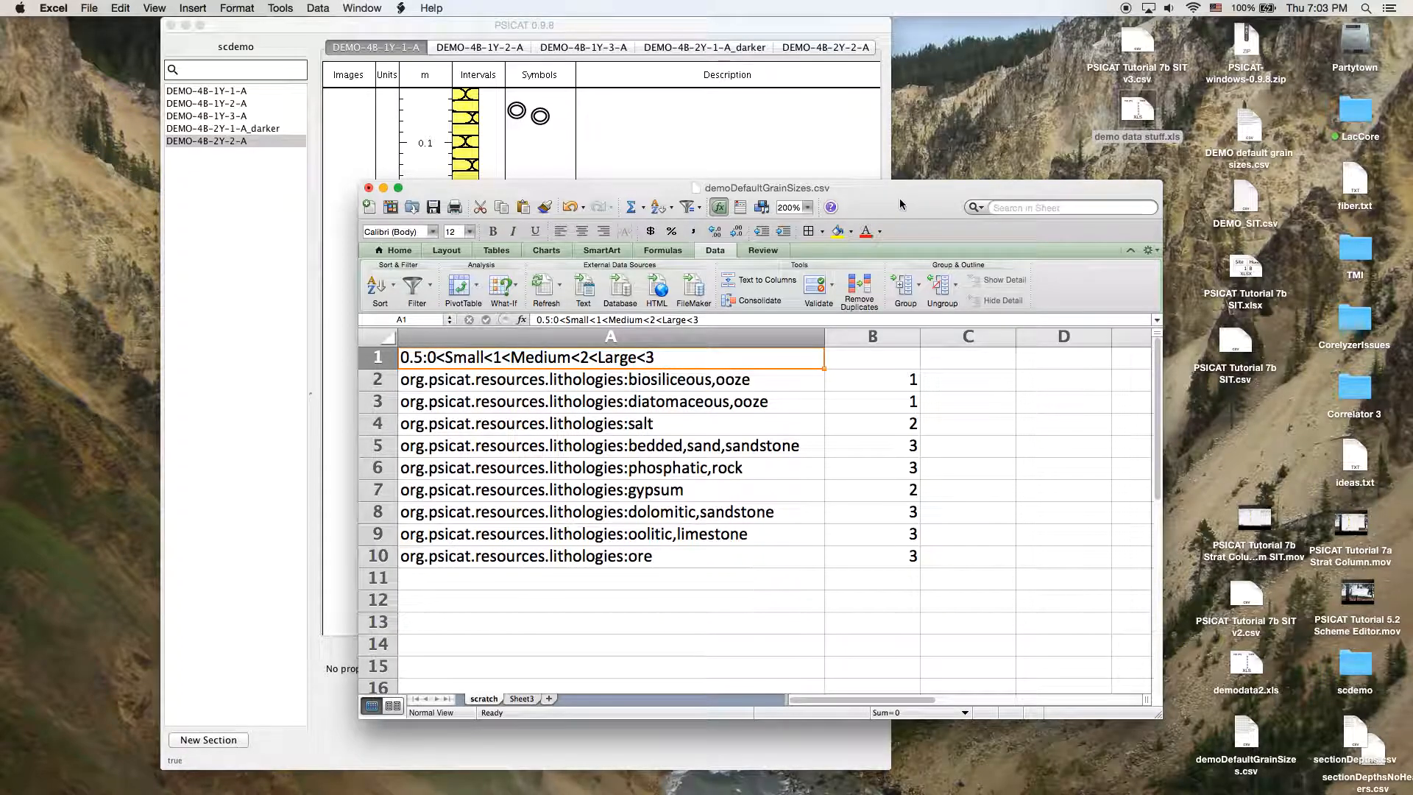
Save a copy of the sheet to the Desktop as demoDefaultGrainSizes 2.csv in Comma Separated Values format
{"action": "left_click_drag", "start_coordinate": [899, 208], "coordinate": [869, 208]}
{"action": "left_click", "coordinate": [89, 8]}
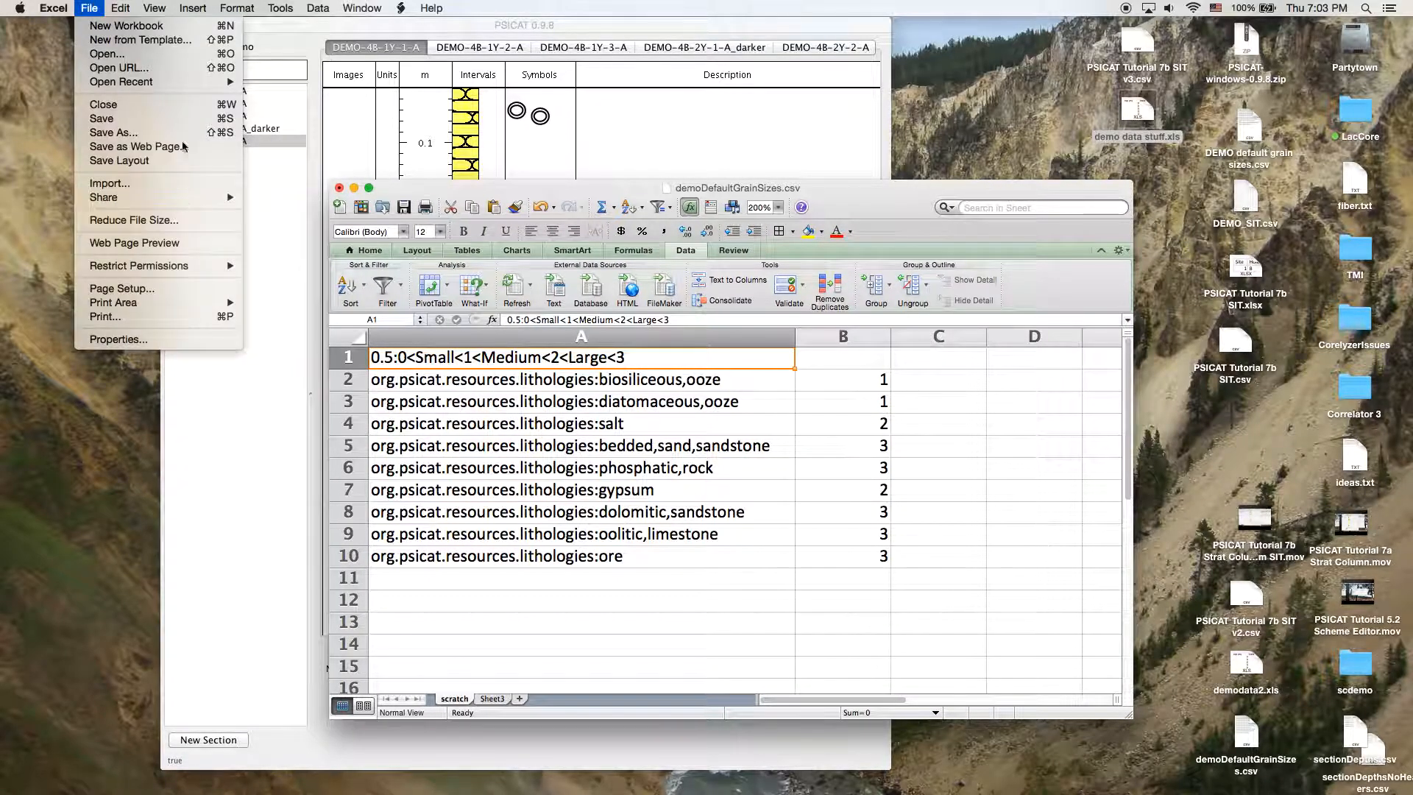
{"action": "left_click", "coordinate": [103, 132]}
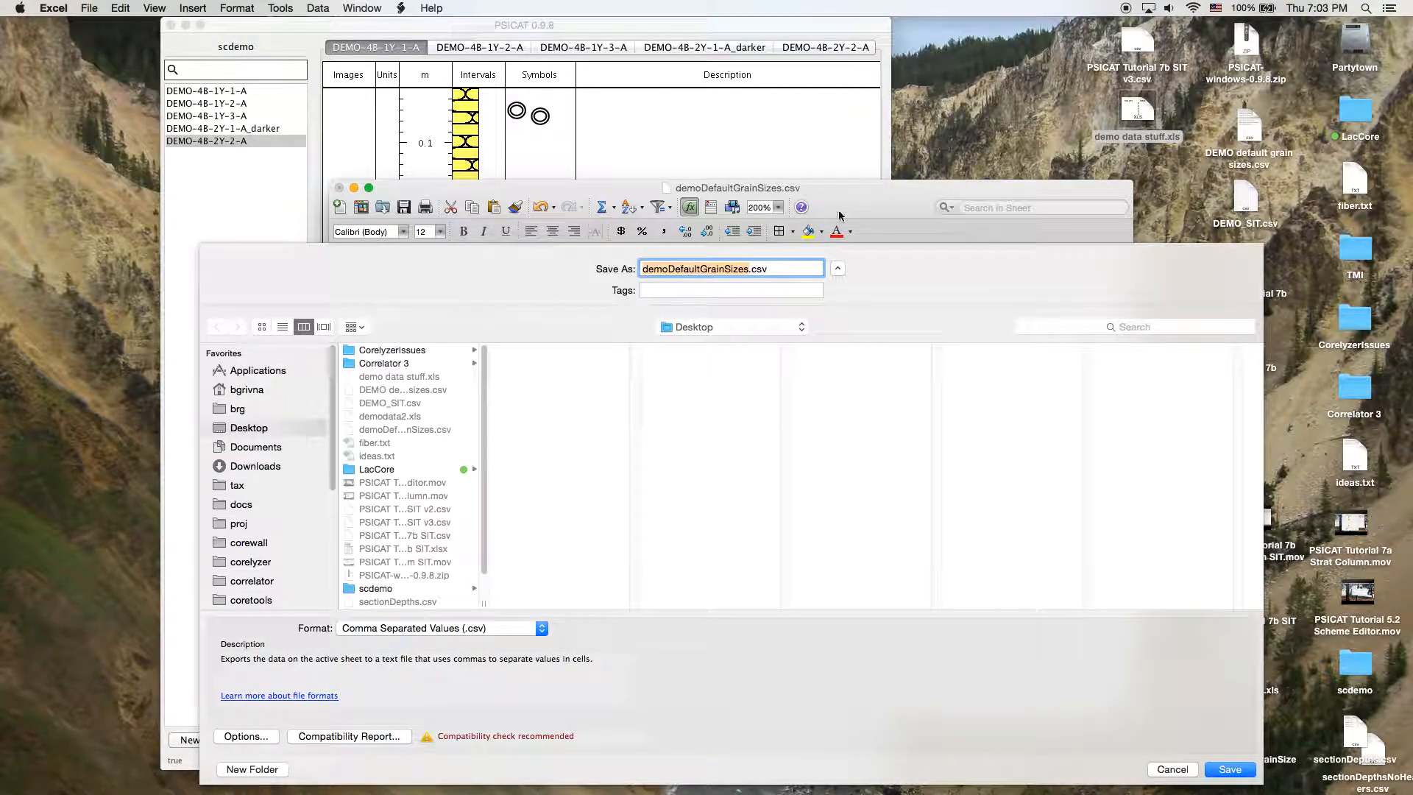
{"action": "left_click_drag", "start_coordinate": [840, 190], "coordinate": [878, 80]}
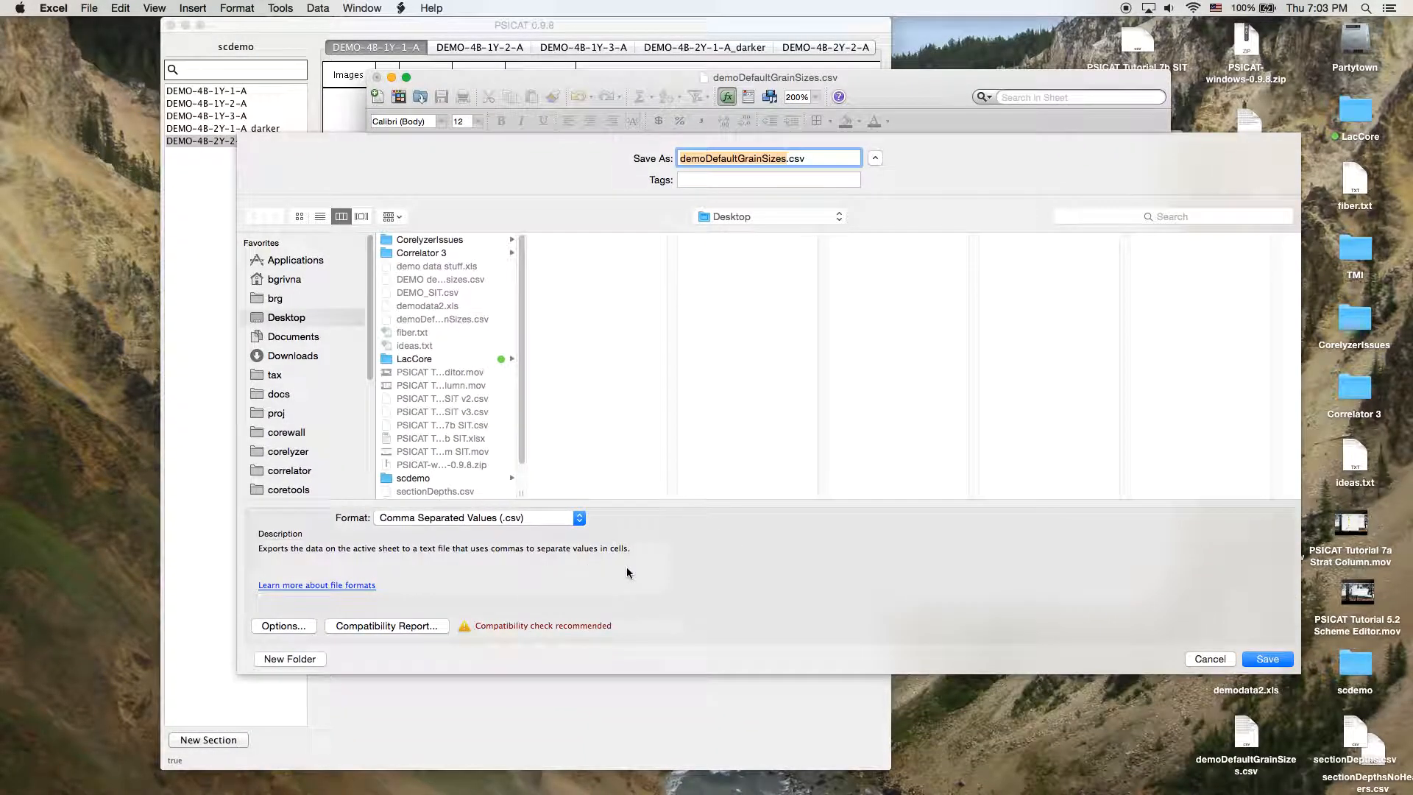
{"action": "key", "text": "Right"}
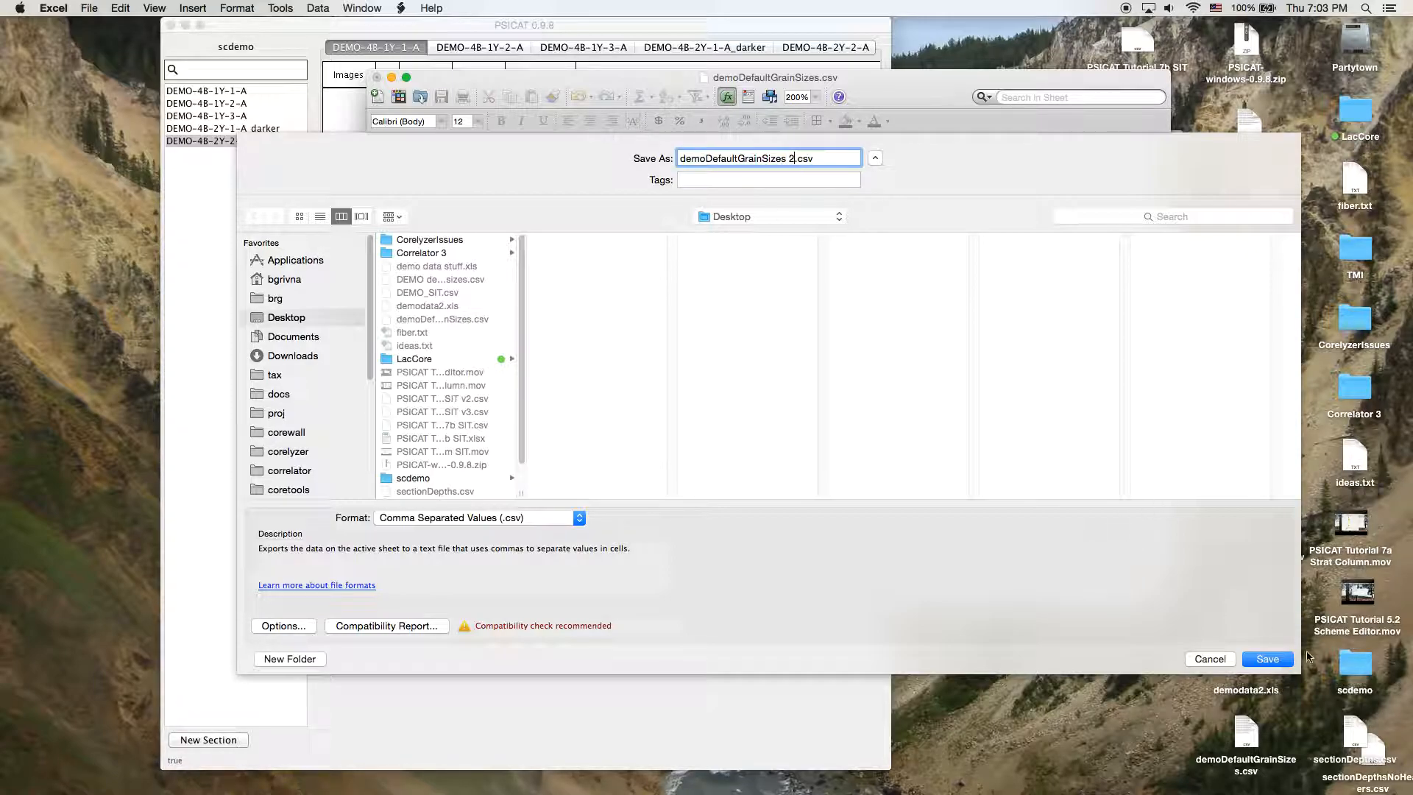
{"action": "left_click", "coordinate": [1282, 661]}
{"action": "left_click", "coordinate": [822, 454]}
{"action": "left_click", "coordinate": [814, 451]}
{"action": "left_click_drag", "start_coordinate": [913, 82], "coordinate": [969, 205]}
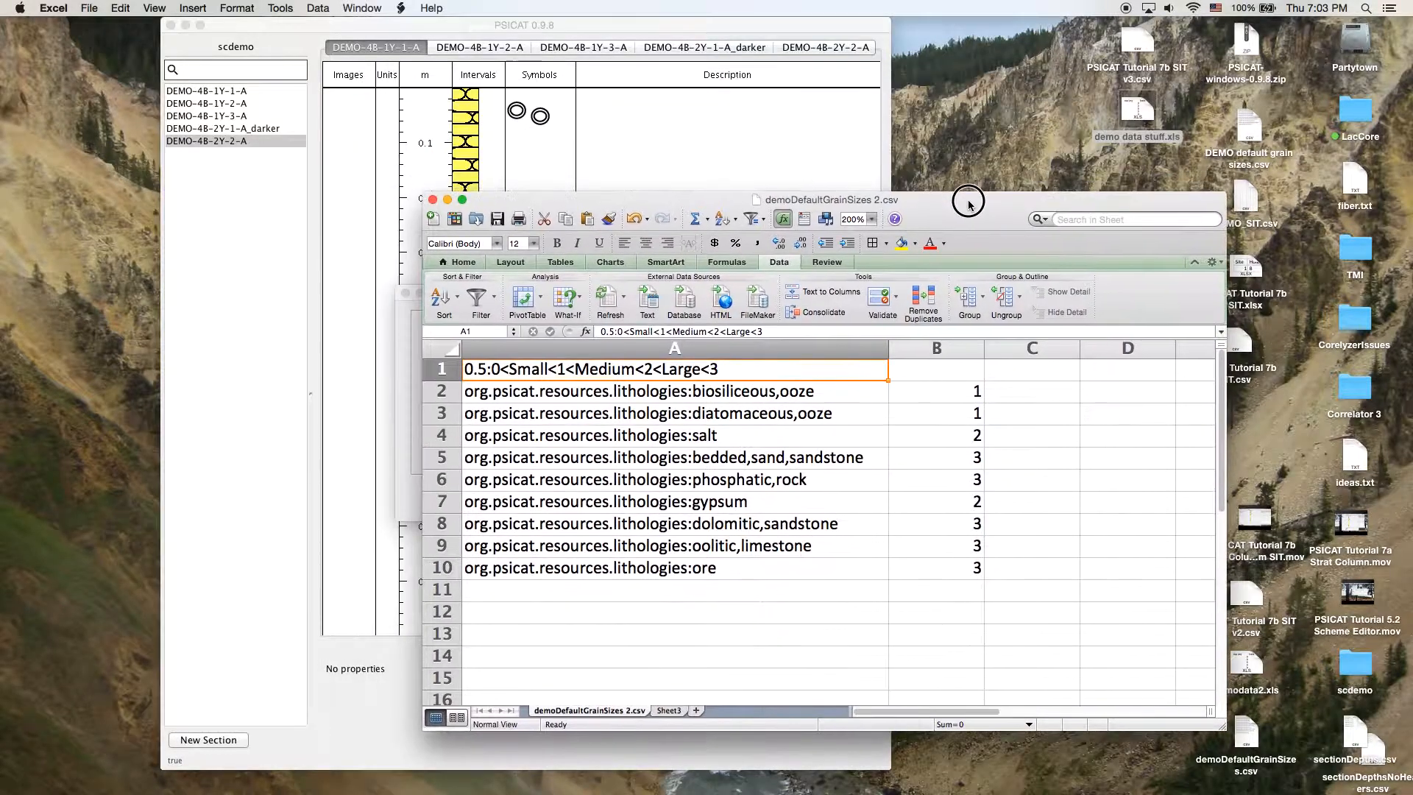
Switch to PSICAT, dismiss the finished tabular export and start a strat column export
{"action": "left_click", "coordinate": [501, 28]}
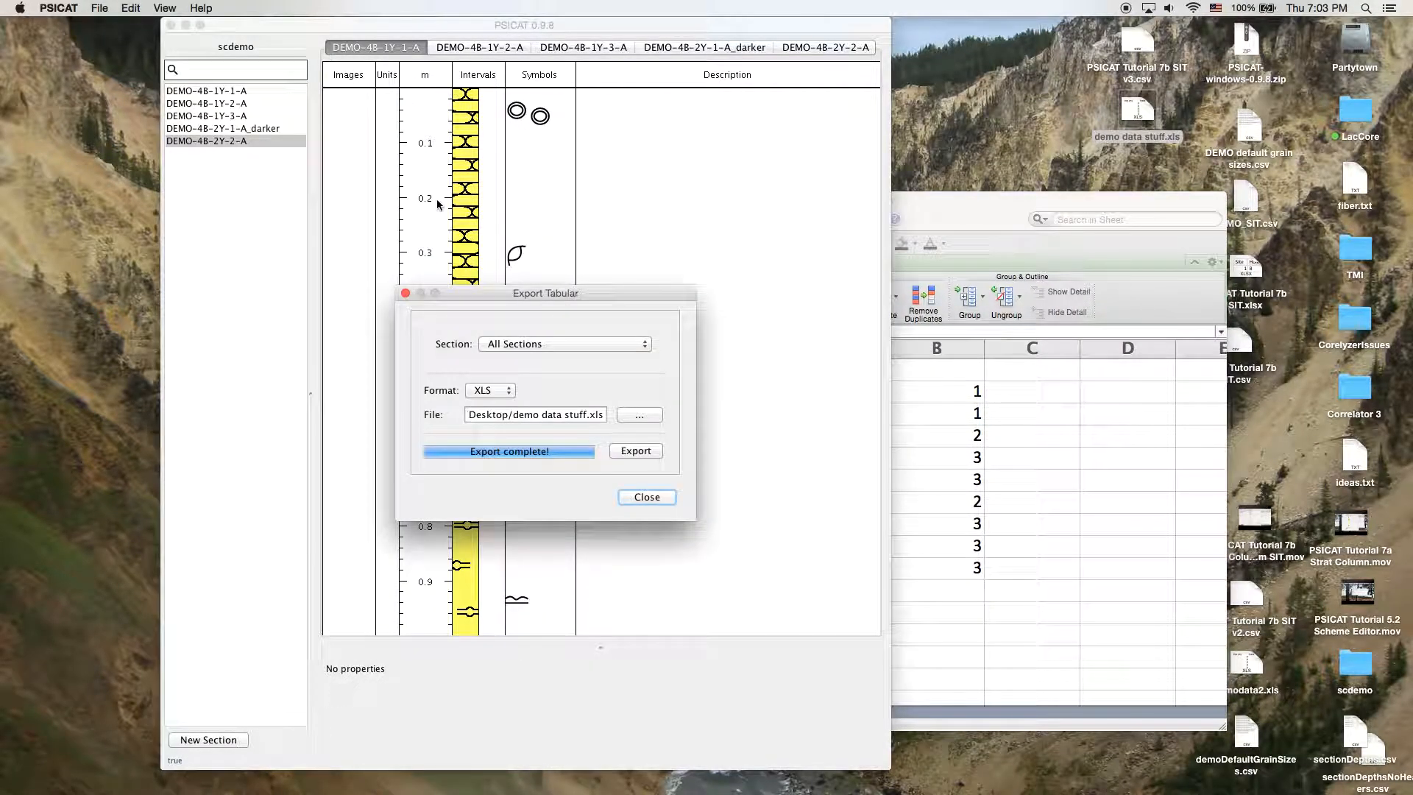
{"action": "left_click", "coordinate": [645, 498]}
{"action": "left_click", "coordinate": [99, 8]}
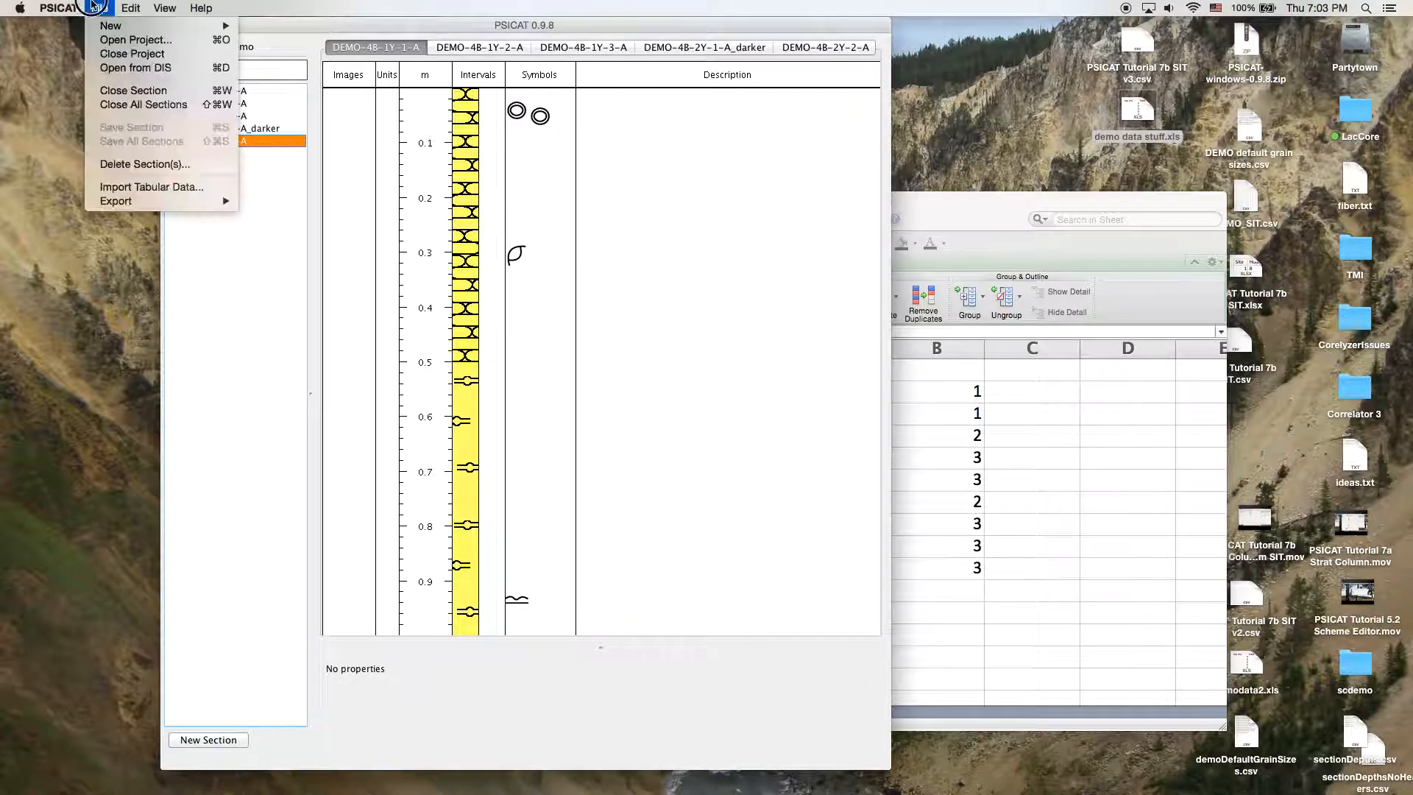
{"action": "mouse_move", "coordinate": [205, 203]}
{"action": "left_click", "coordinate": [287, 229]}
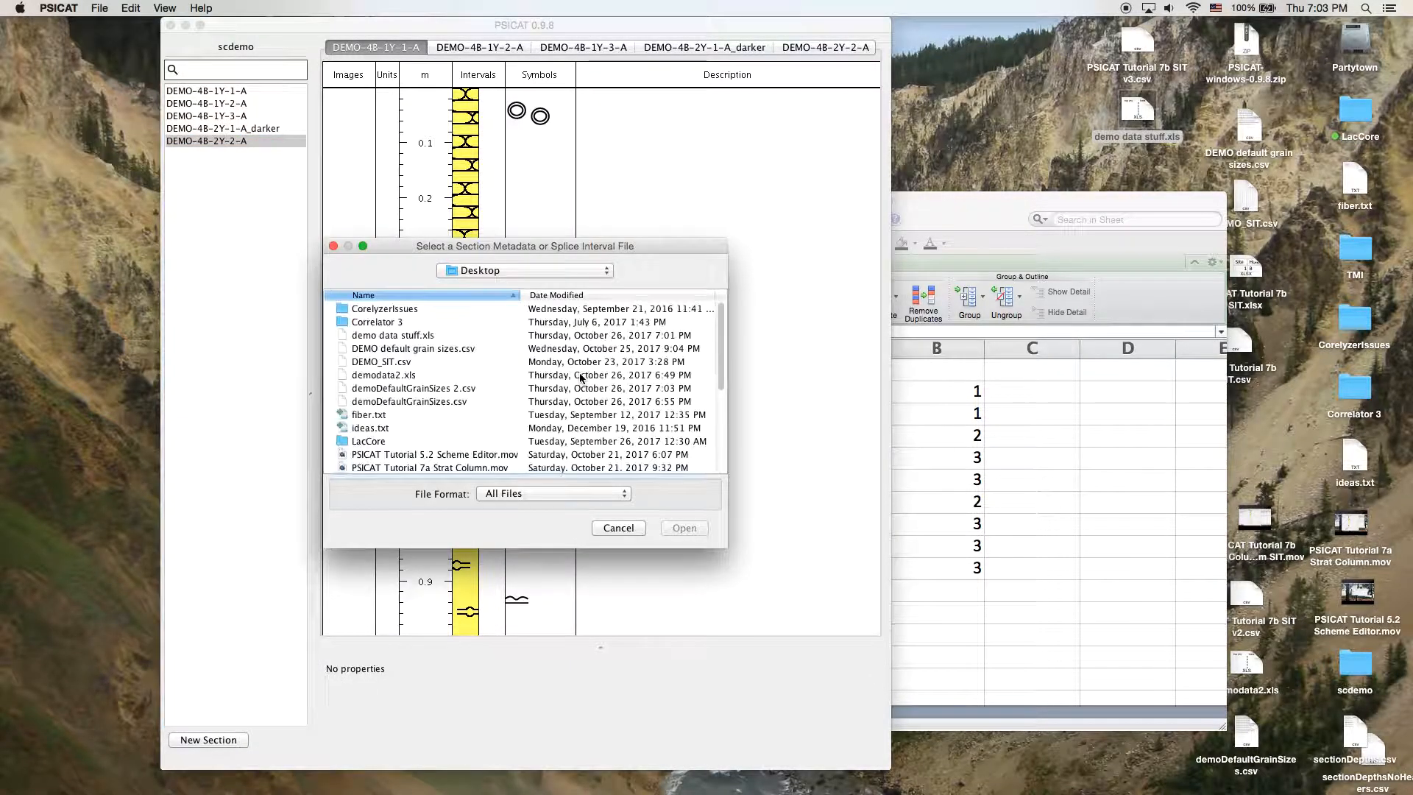
Load PSICAT Tutorial 7b SIT v3.csv from the Desktop as the splice interval file and accept the matched sections
{"action": "scroll", "coordinate": [444, 418], "scroll_direction": "down", "scroll_amount": 5}
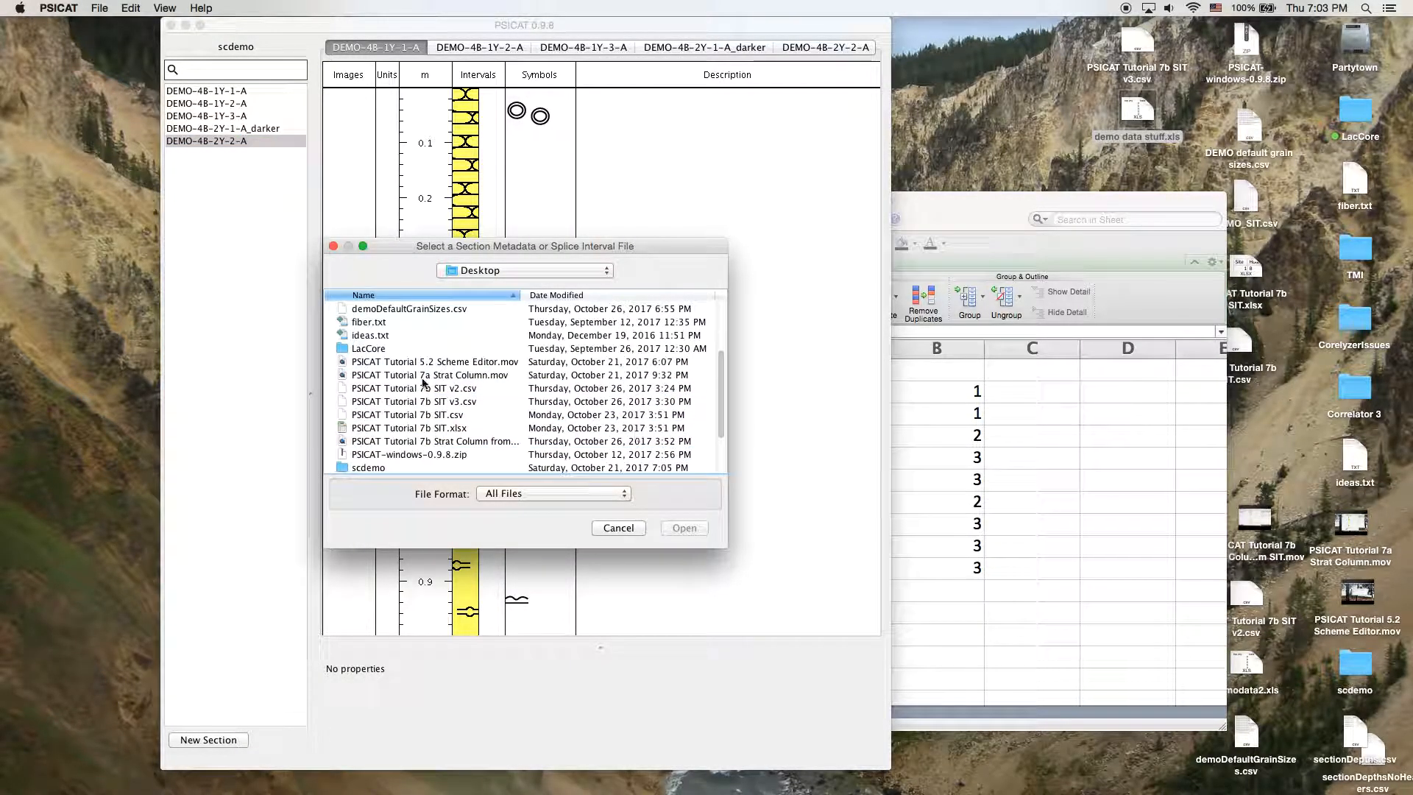
{"action": "left_click", "coordinate": [445, 404]}
{"action": "double_click", "coordinate": [444, 403]}
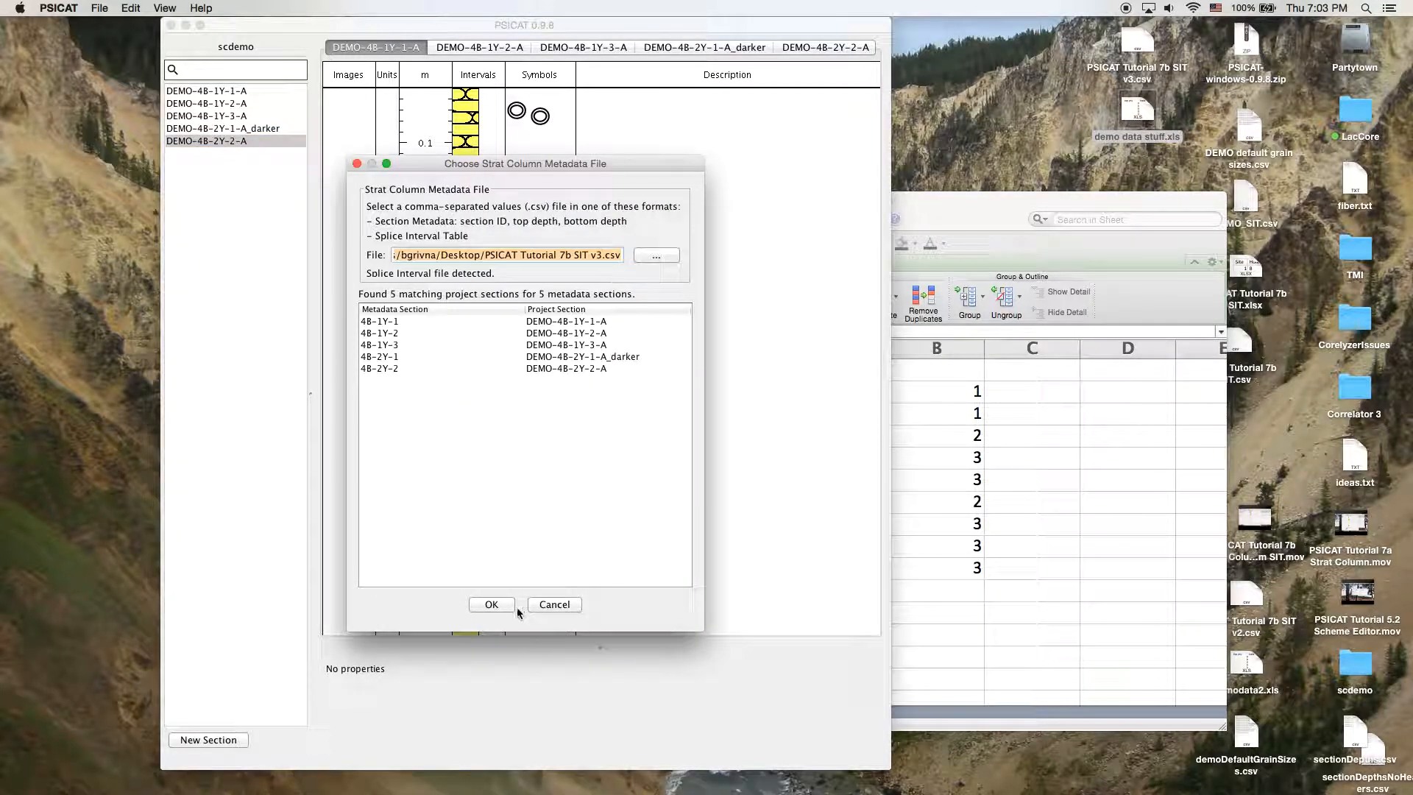
{"action": "left_click", "coordinate": [492, 605]}
{"action": "mouse_move", "coordinate": [626, 159]}
{"action": "left_mouse_down"}
{"action": "mouse_move", "coordinate": [680, 130]}
{"action": "mouse_move", "coordinate": [631, 146]}
{"action": "left_mouse_up"}
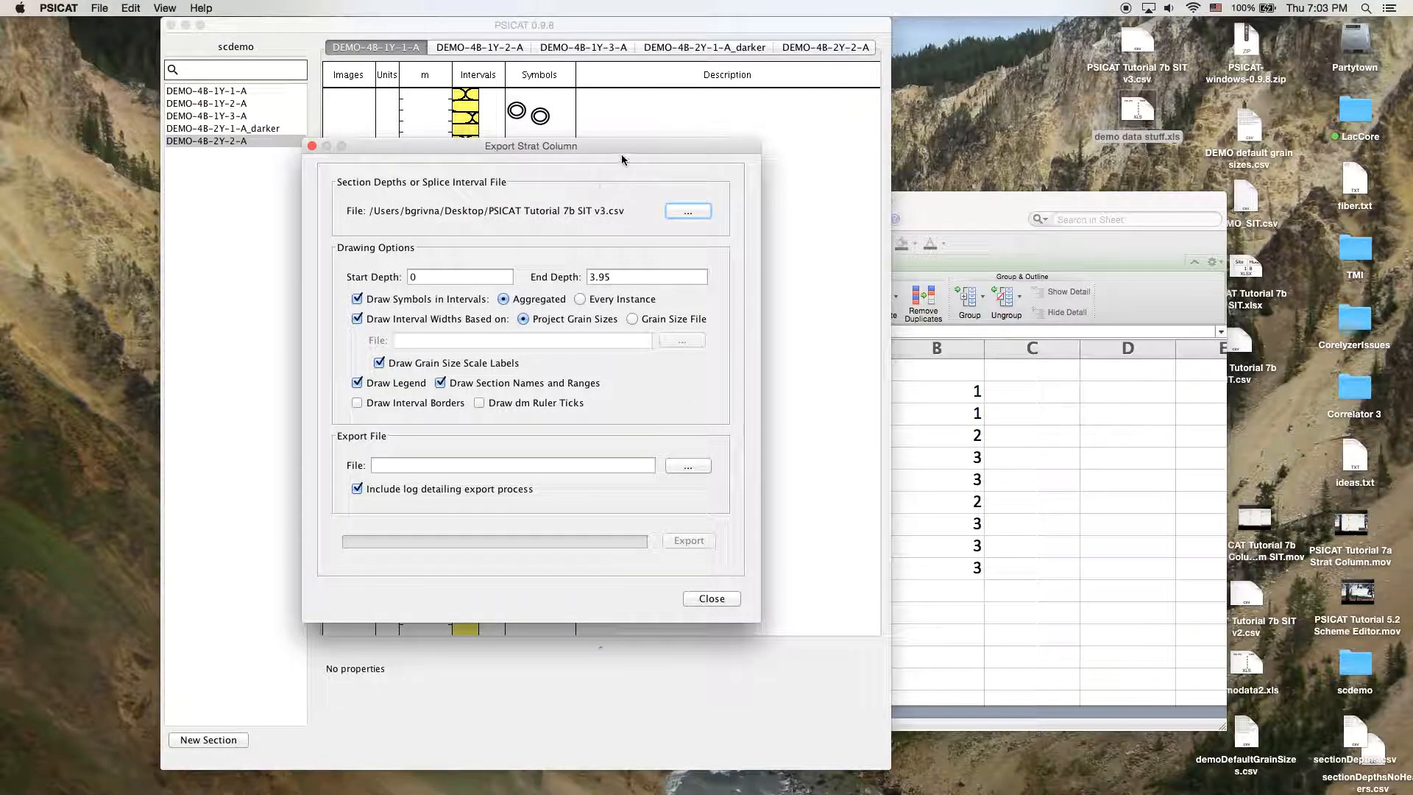
{"action": "left_click_drag", "start_coordinate": [622, 161], "coordinate": [627, 187]}
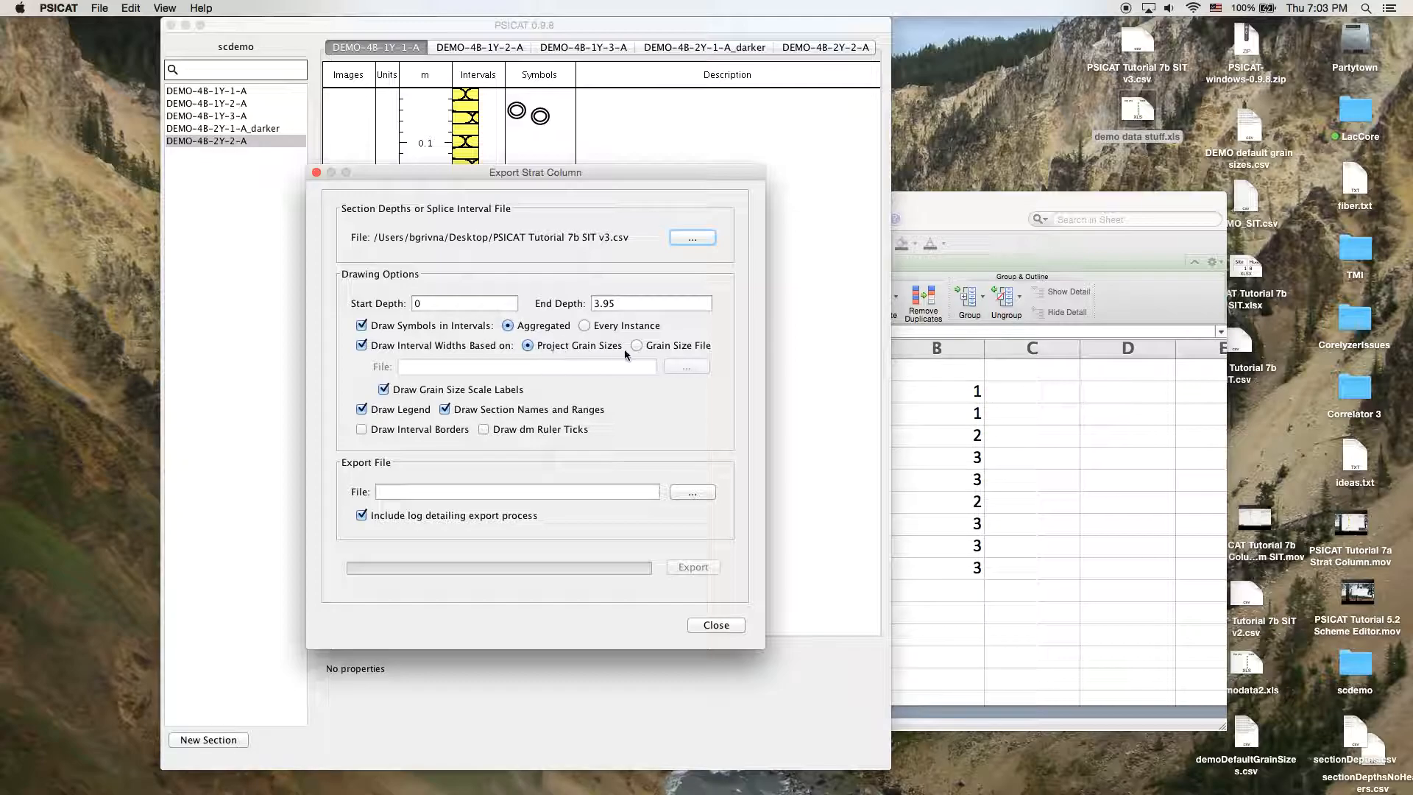
Base the interval widths on a grain size file and choose demoDefaultGrainSizes 2.csv
{"action": "left_click", "coordinate": [659, 346]}
{"action": "left_click", "coordinate": [686, 367]}
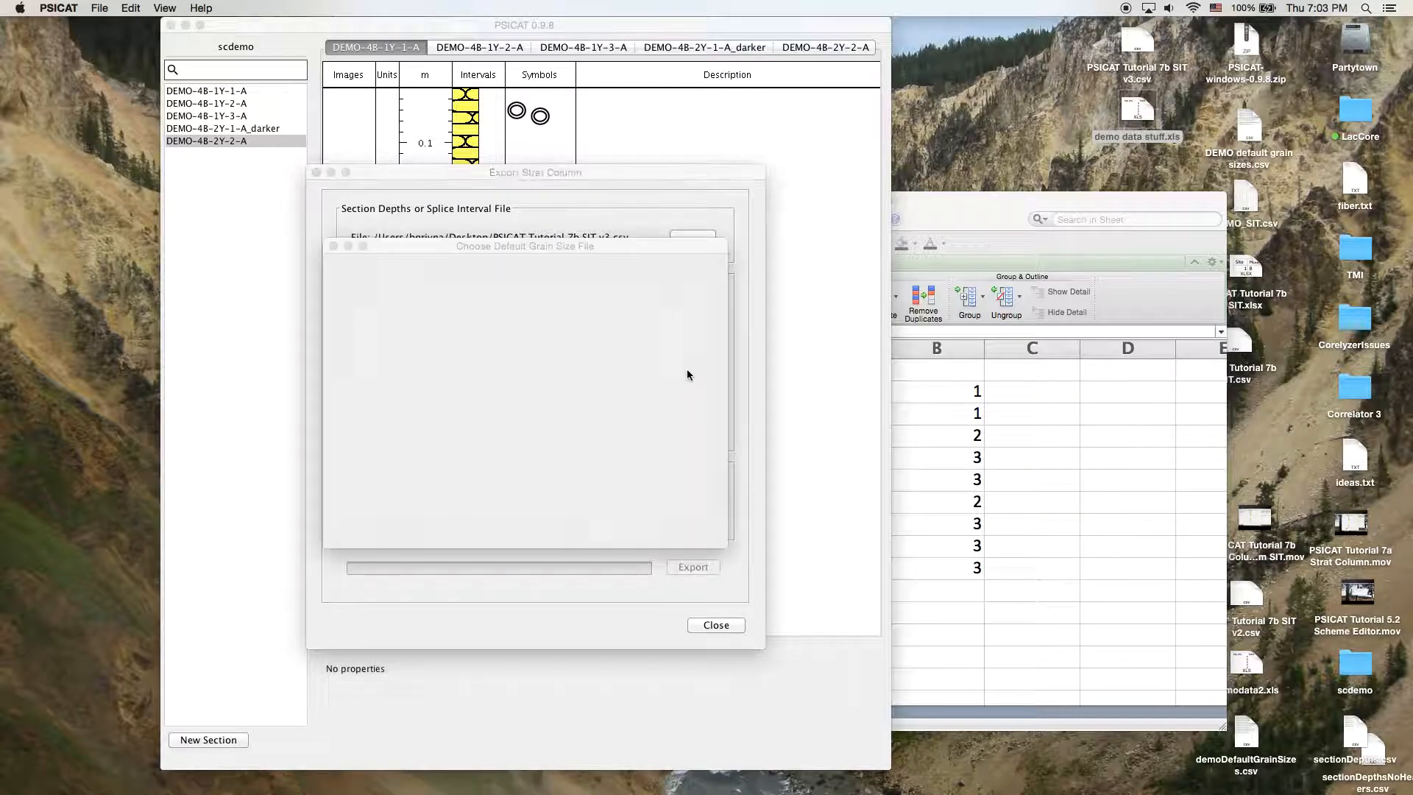
{"action": "left_click", "coordinate": [439, 389]}
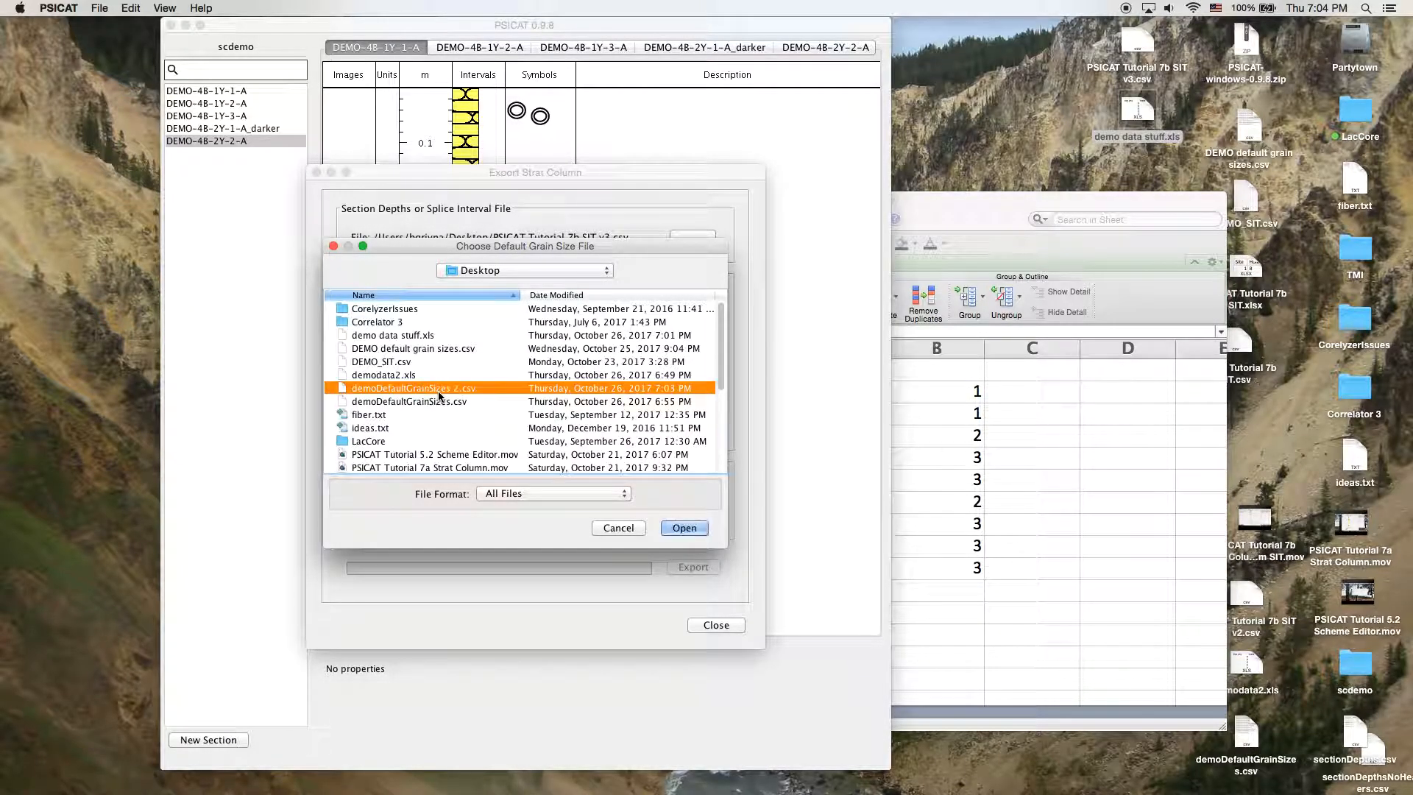
{"action": "left_click", "coordinate": [673, 528]}
{"action": "left_click_drag", "start_coordinate": [649, 169], "coordinate": [627, 159]}
Set the export file to "strat column grain size test" on the Desktop and try to export the strat column
{"action": "left_click", "coordinate": [673, 483]}
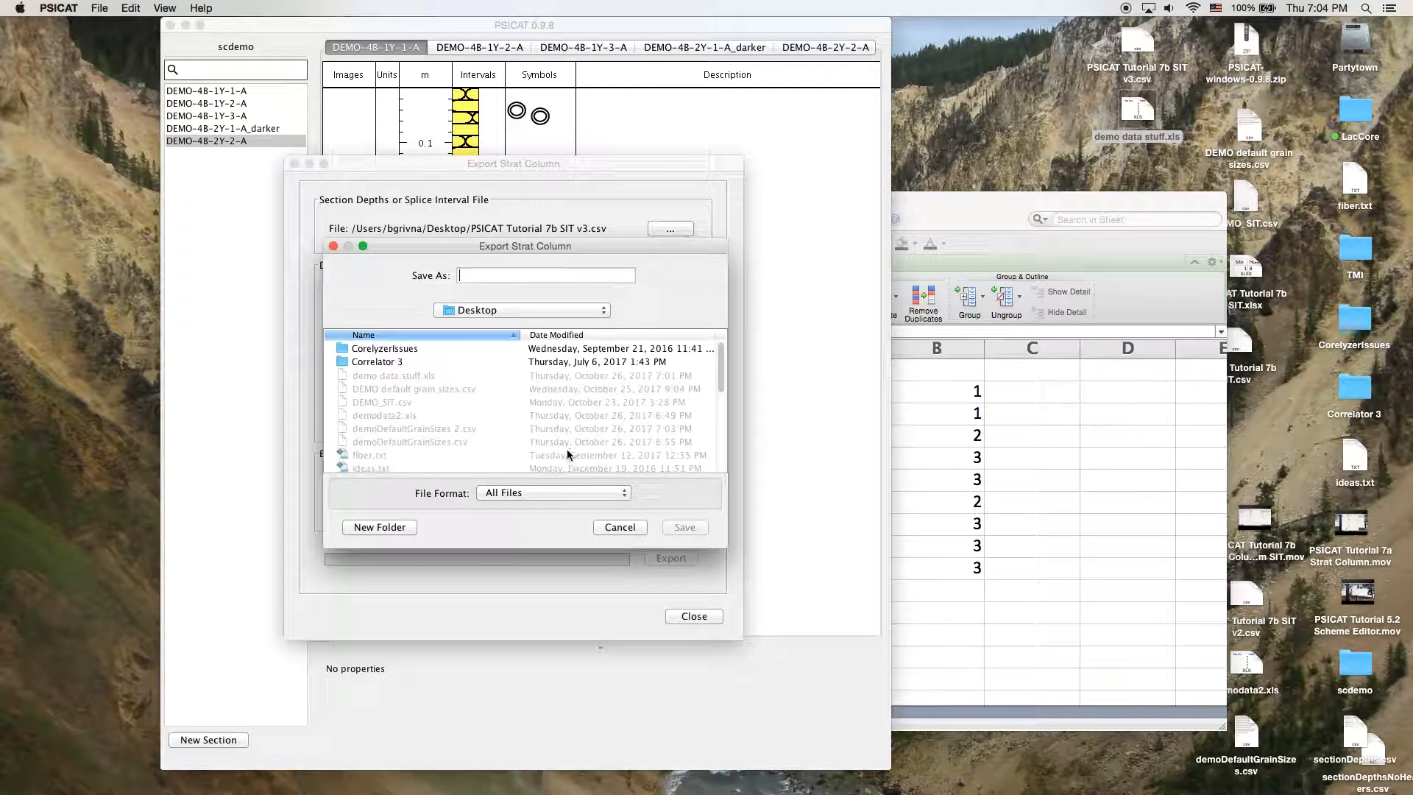
{"action": "type", "text": "st"}
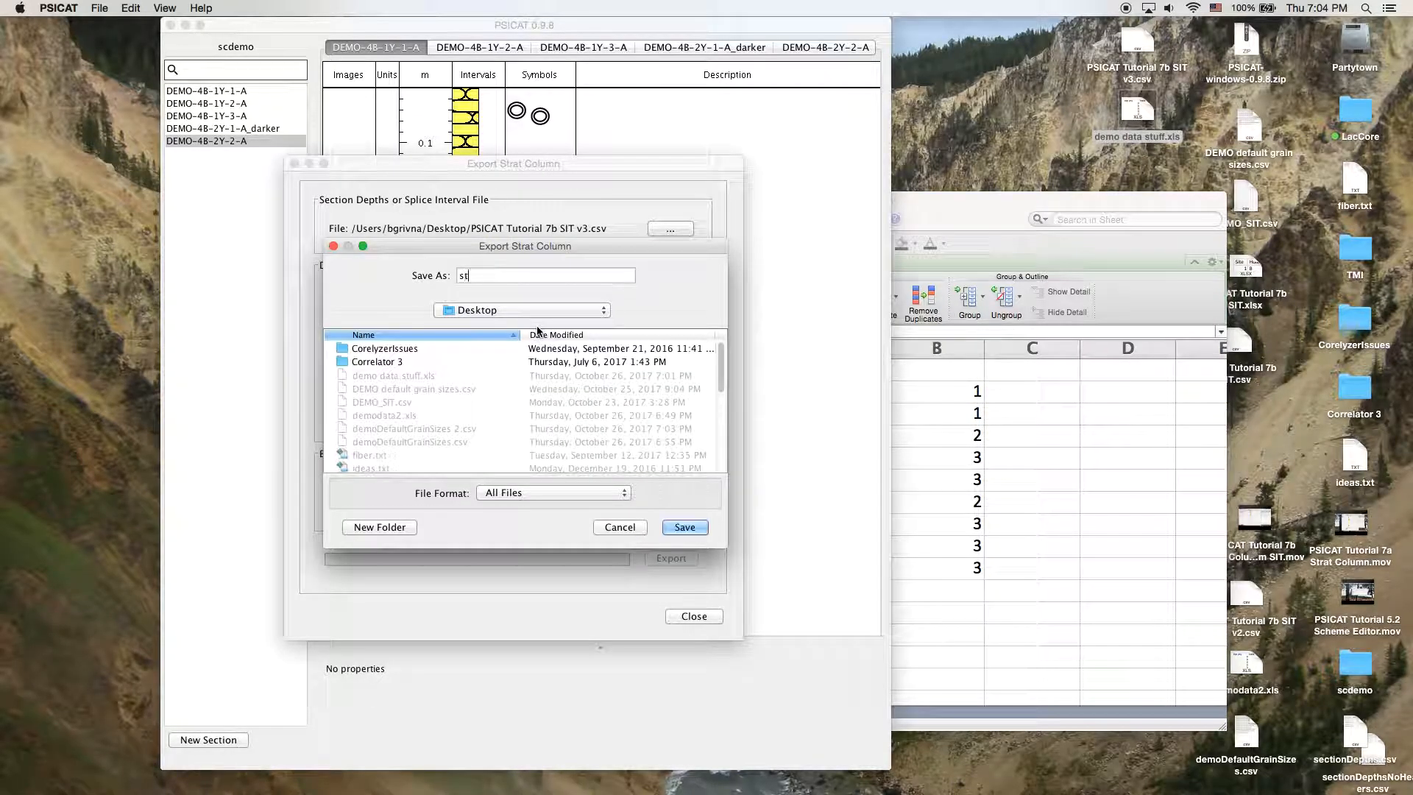
{"action": "type", "text": "rat column grain size test"}
{"action": "key", "text": "Return"}
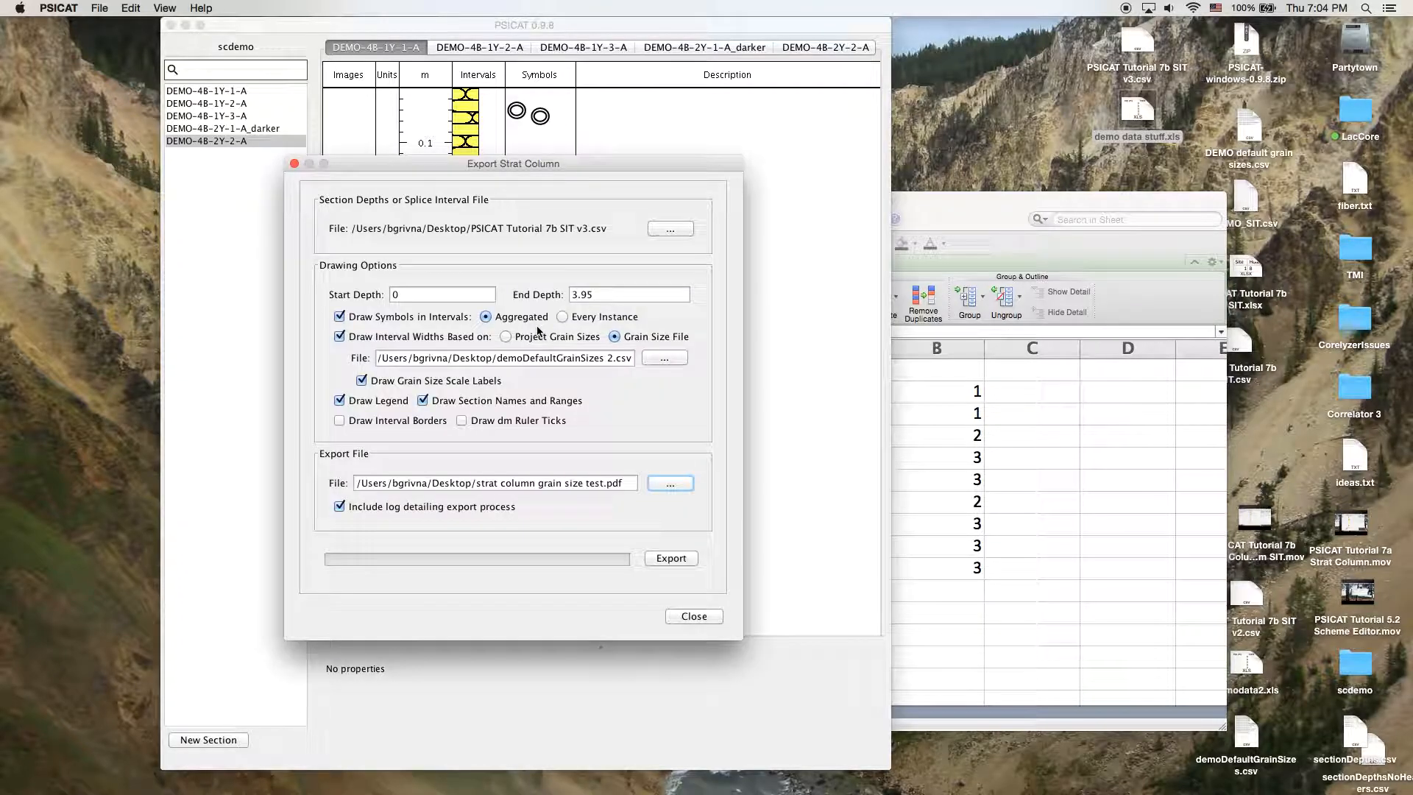
{"action": "left_click", "coordinate": [674, 559]}
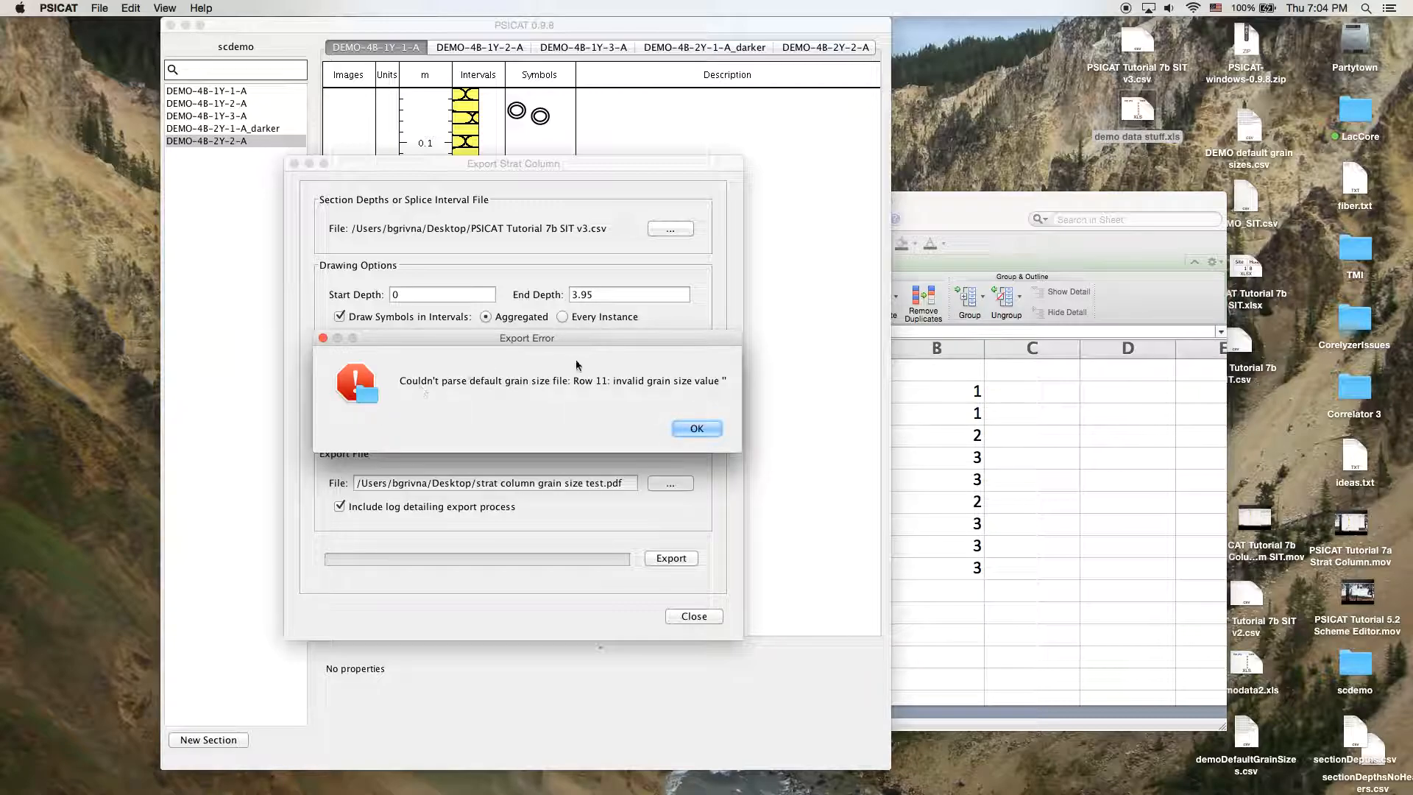
{"action": "mouse_move", "coordinate": [614, 342]}
{"action": "left_mouse_down"}
{"action": "mouse_move", "coordinate": [611, 370]}
{"action": "mouse_move", "coordinate": [625, 371]}
{"action": "mouse_move", "coordinate": [597, 347]}
{"action": "left_mouse_up"}
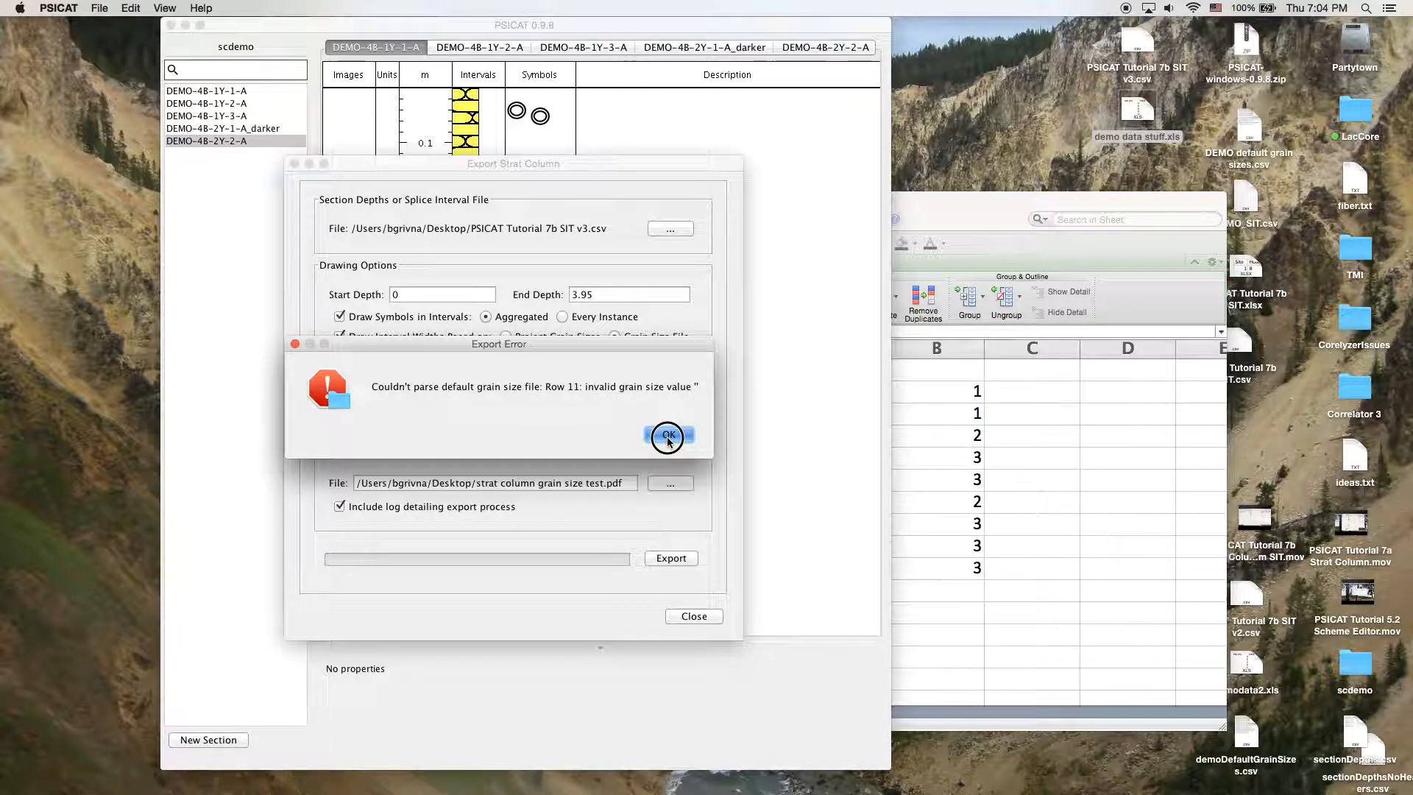
{"action": "left_click", "coordinate": [669, 437]}
Switch to Excel and inspect row 11 below the last lithology for stray content in the grain size sheet
{"action": "left_click", "coordinate": [970, 214]}
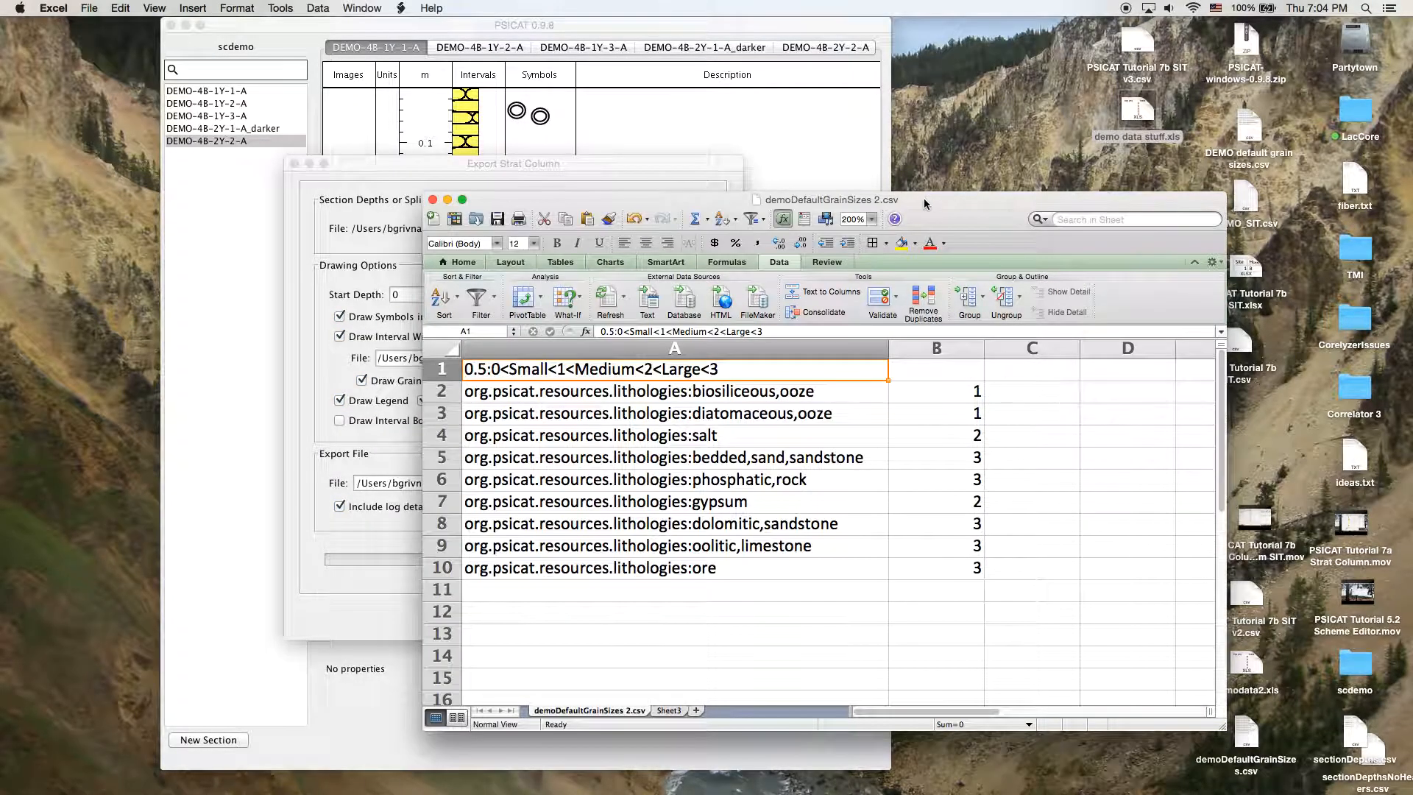
{"action": "left_click_drag", "start_coordinate": [953, 207], "coordinate": [959, 165]}
{"action": "left_click", "coordinate": [659, 556]}
{"action": "left_click", "coordinate": [663, 576]}
{"action": "left_click", "coordinate": [665, 555]}
{"action": "left_click", "coordinate": [666, 572]}
{"action": "left_click", "coordinate": [669, 548]}
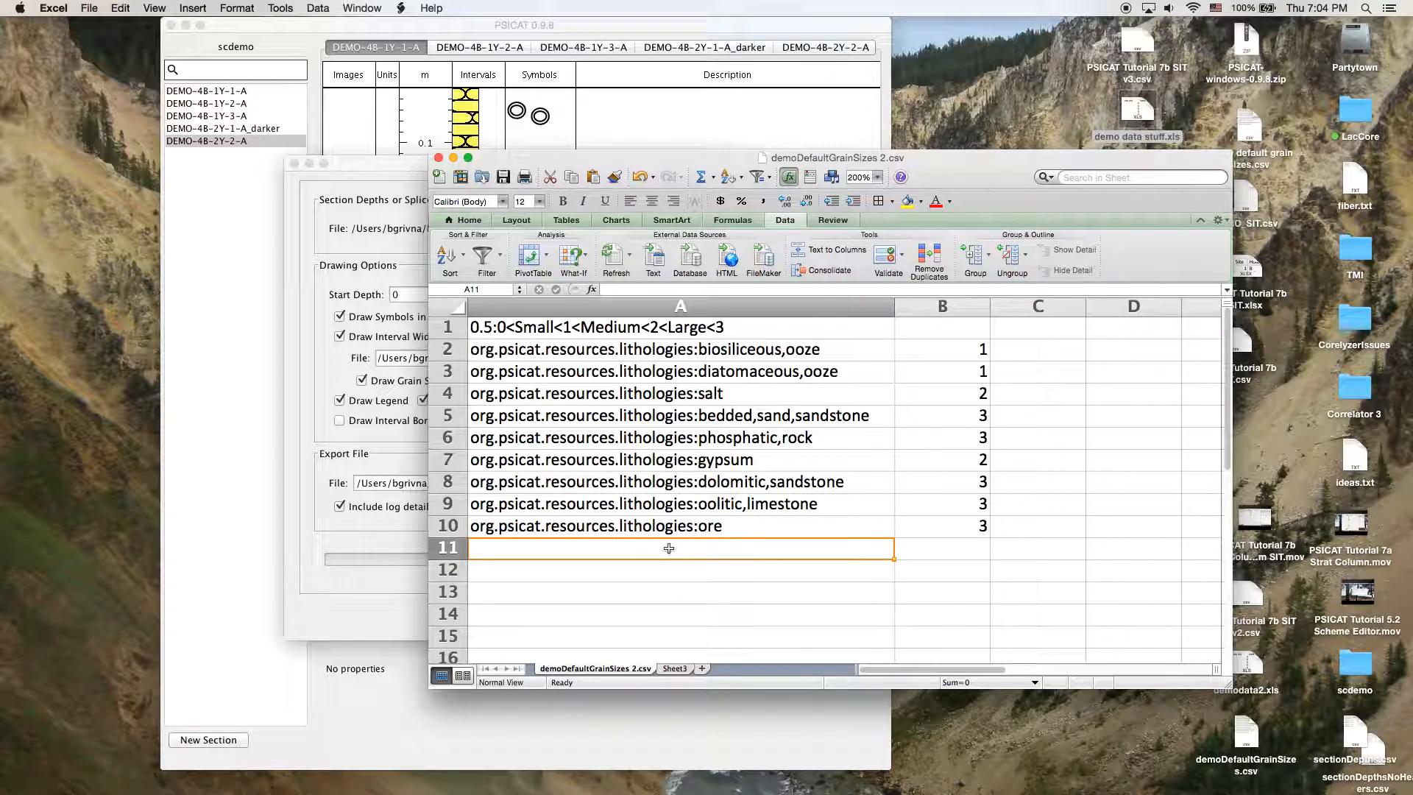
Copy the scale, lithology codes and grain sizes in A1:B10 to cell A1 of Sheet3
{"action": "left_click", "coordinate": [560, 335]}
{"action": "left_click", "coordinate": [969, 528], "text": "shift"}
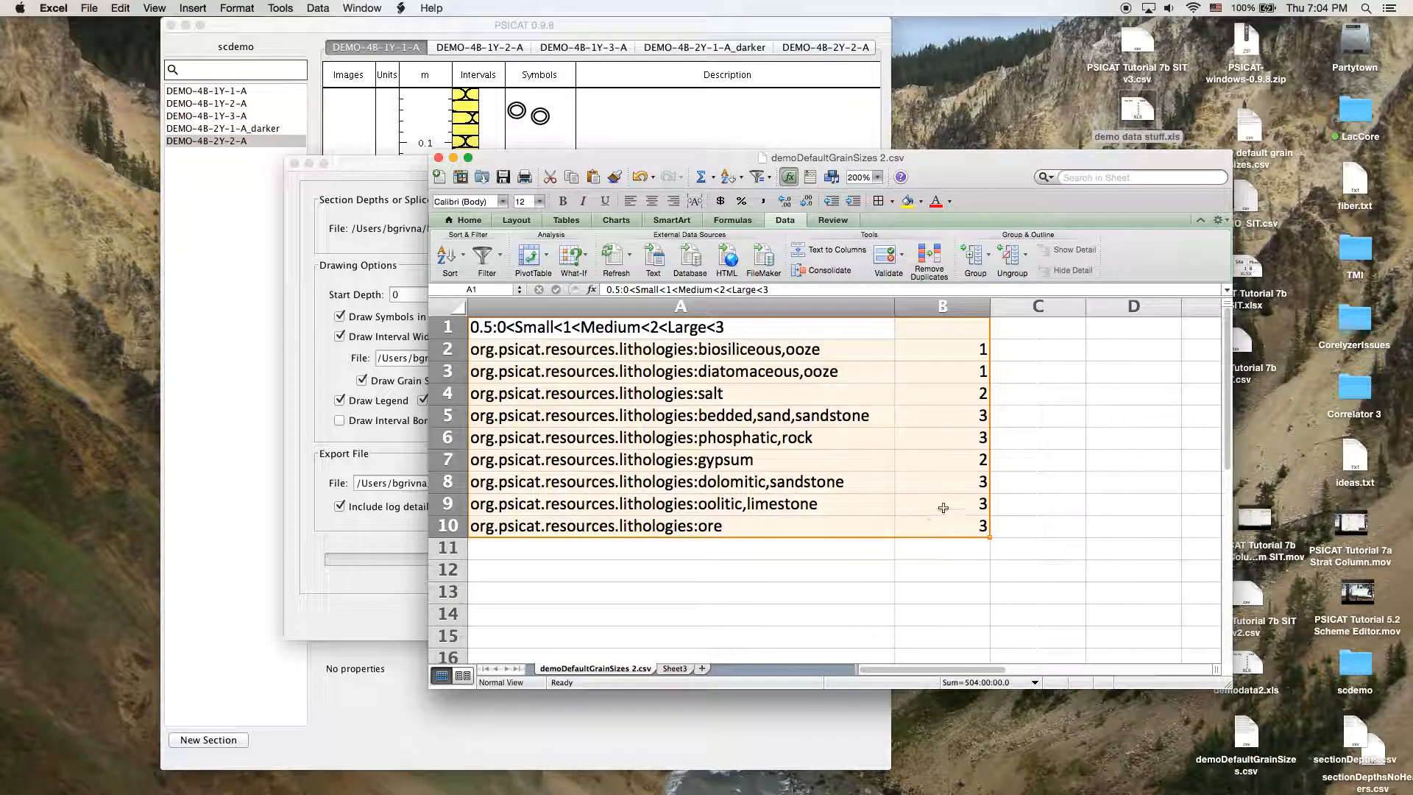
{"action": "key", "text": "super+c"}
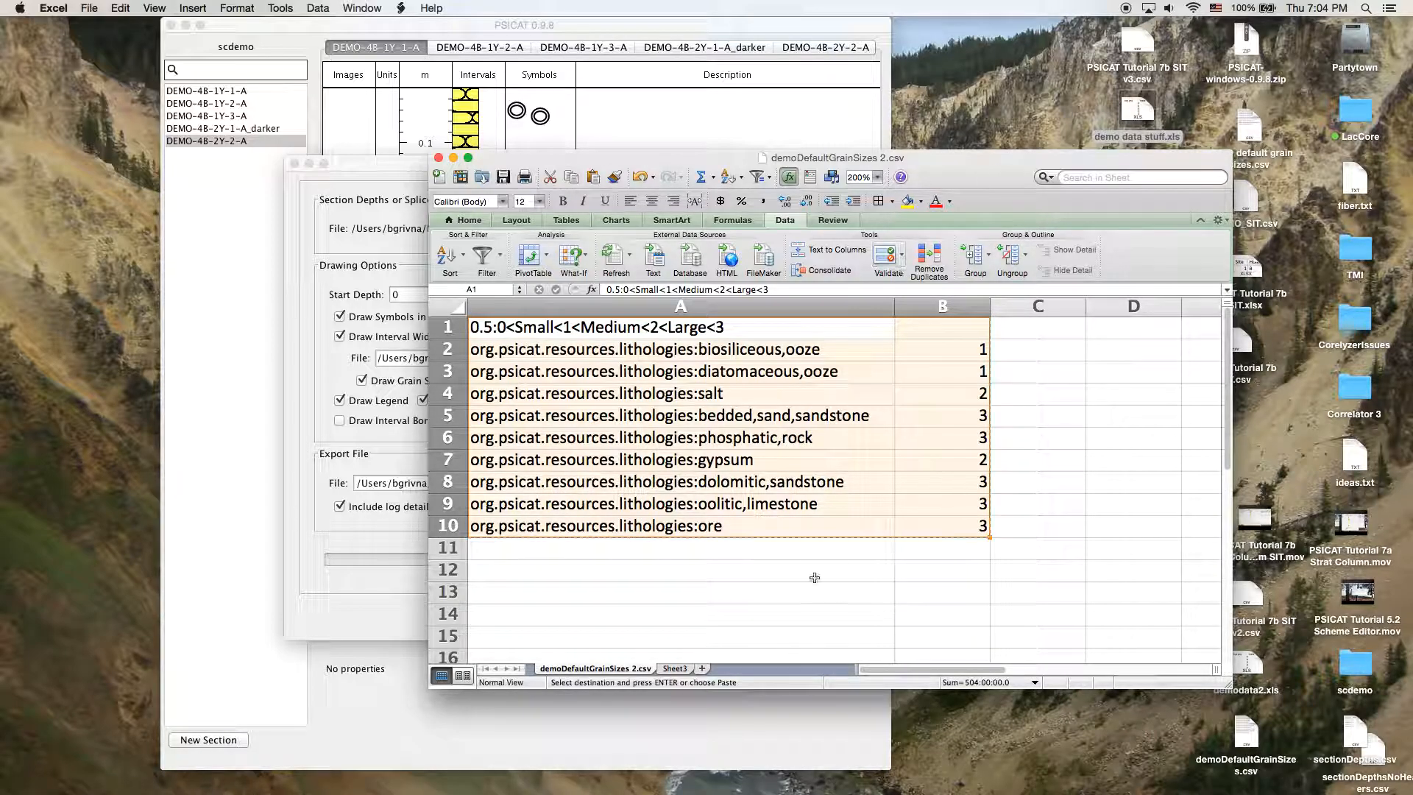
{"action": "left_click", "coordinate": [677, 669]}
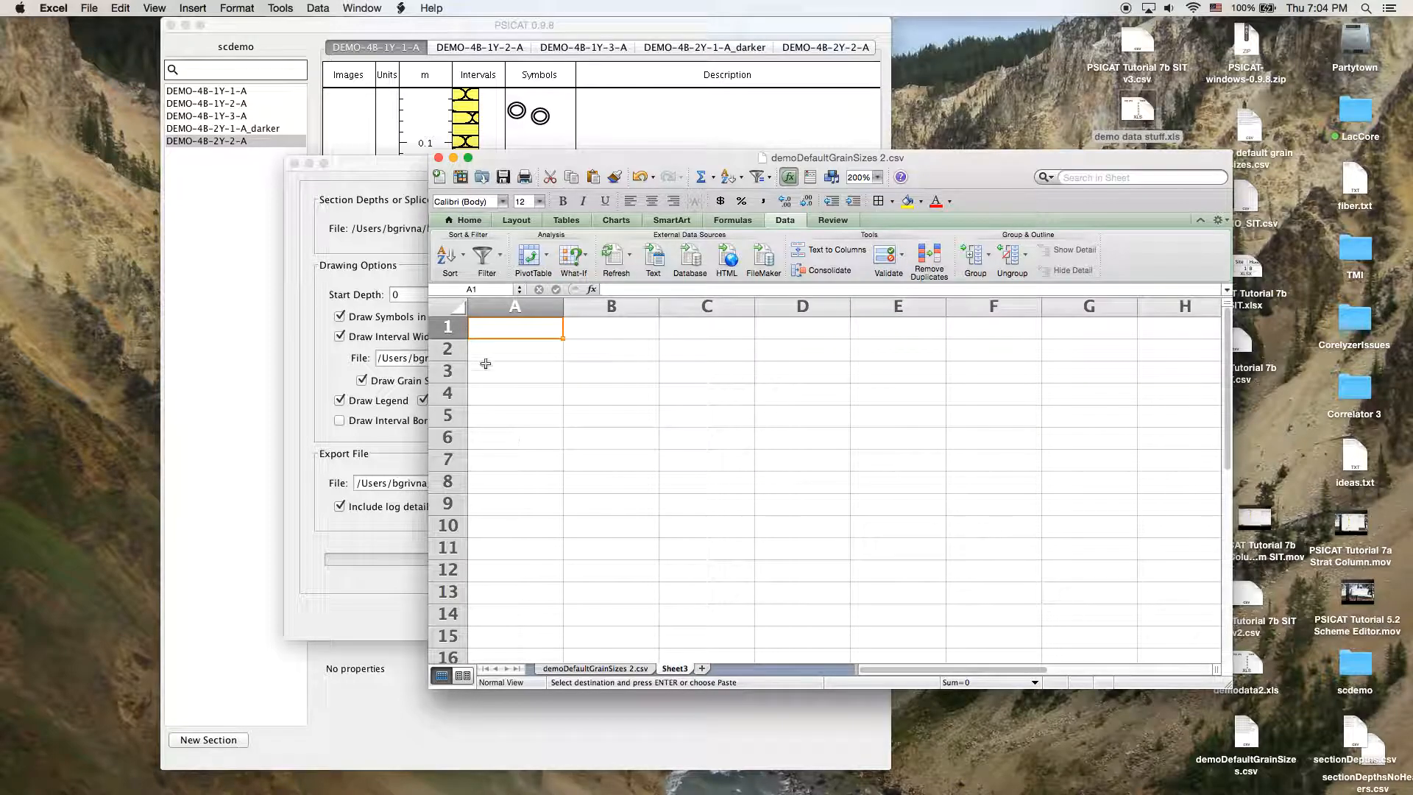
{"action": "key", "text": "super+v"}
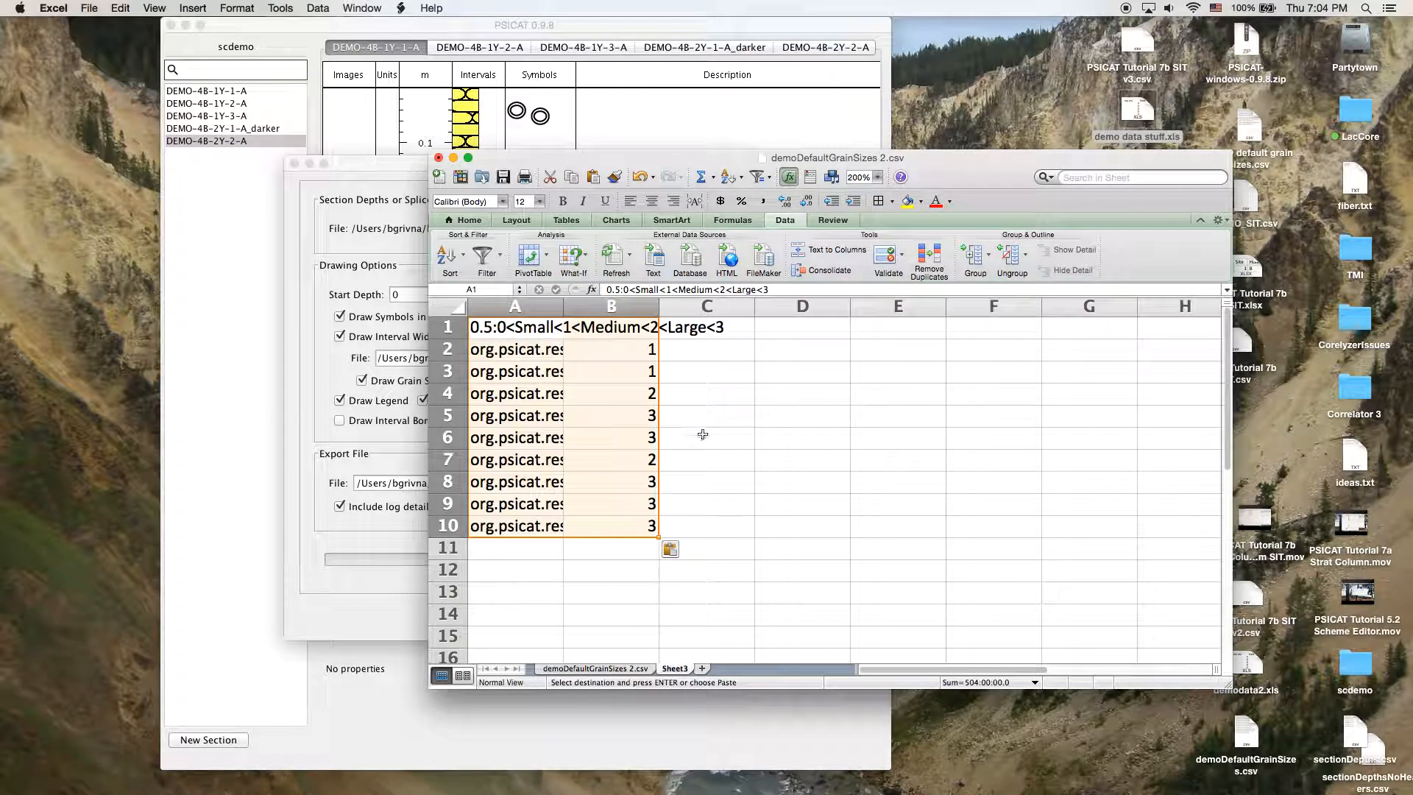
Save demoDefaultGrainSizes 2.csv with Sheet3 as the active sheet, keeping the CSV format
{"action": "left_click", "coordinate": [89, 9]}
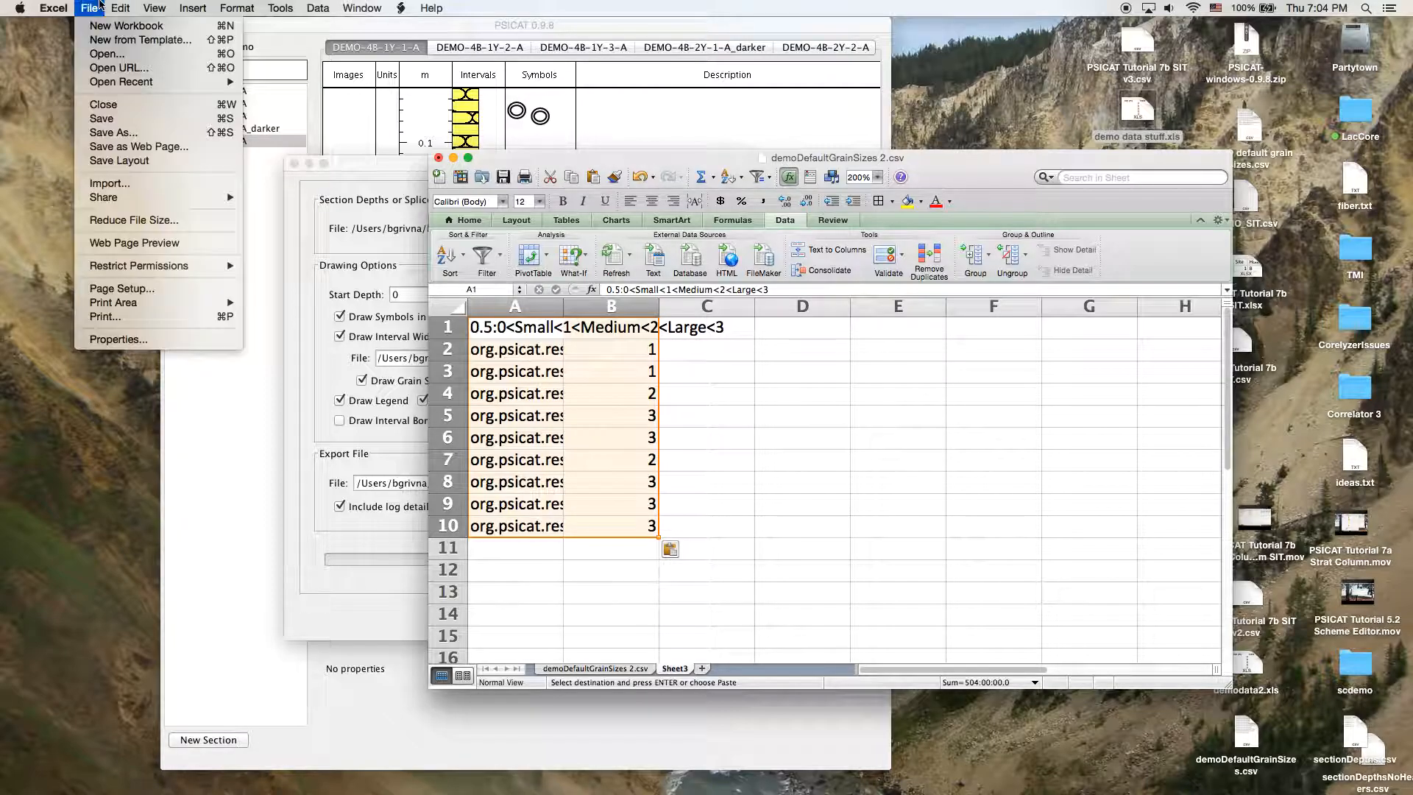
{"action": "left_click", "coordinate": [171, 120]}
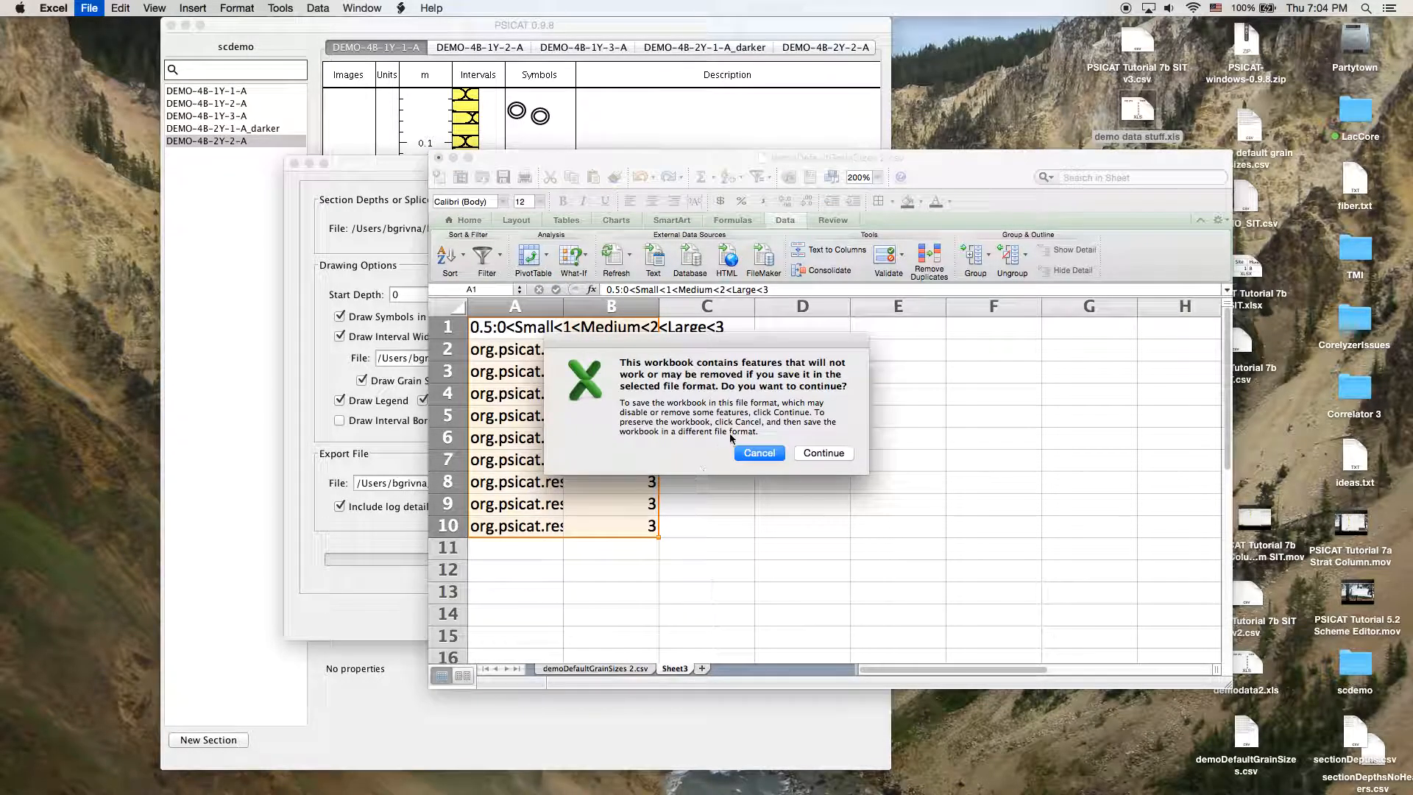
{"action": "left_click", "coordinate": [830, 454]}
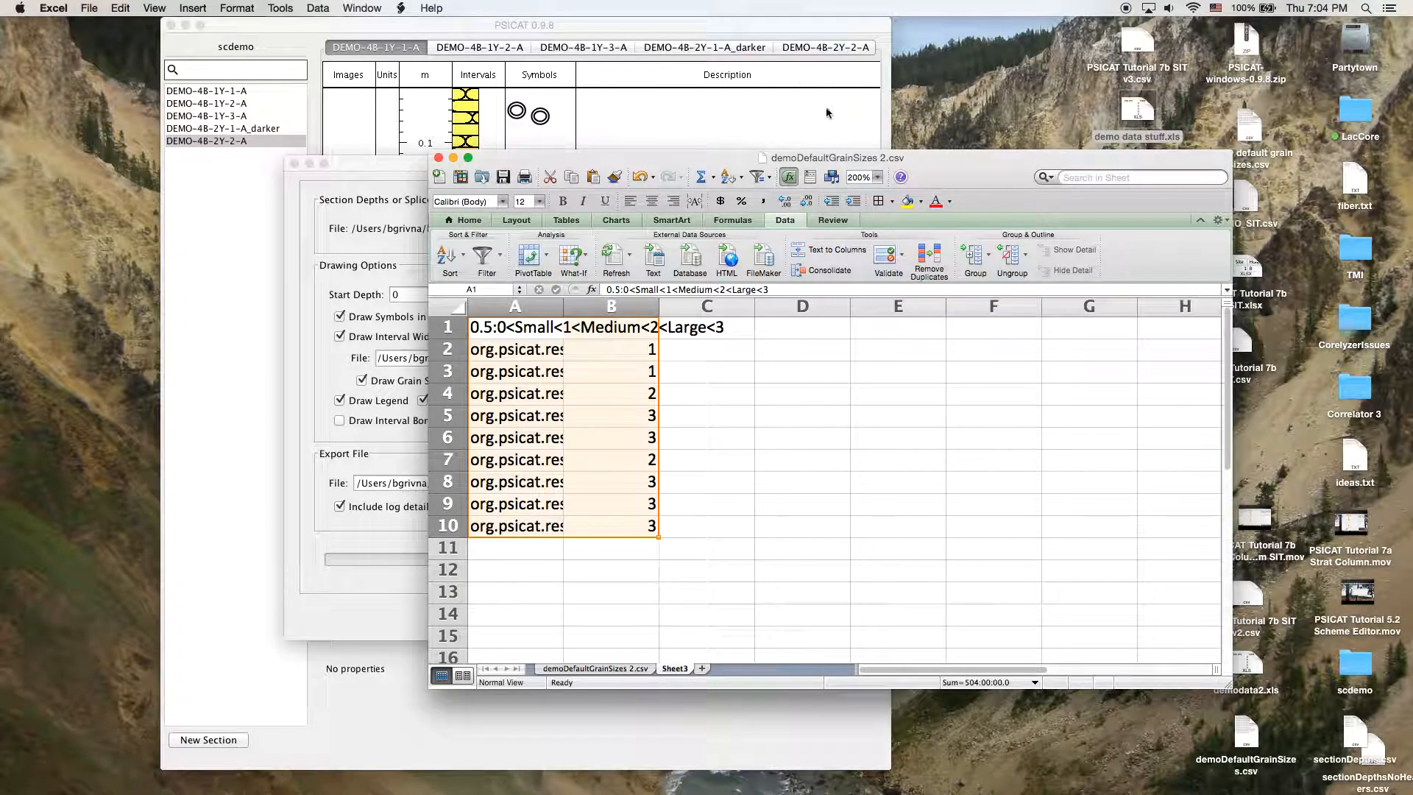
Switch to PSICAT and export the strat column with interval widths based on the demoDefaultGrainSizes 2.csv grain size file
{"action": "left_click_drag", "start_coordinate": [928, 158], "coordinate": [1012, 188]}
{"action": "left_click", "coordinate": [562, 164]}
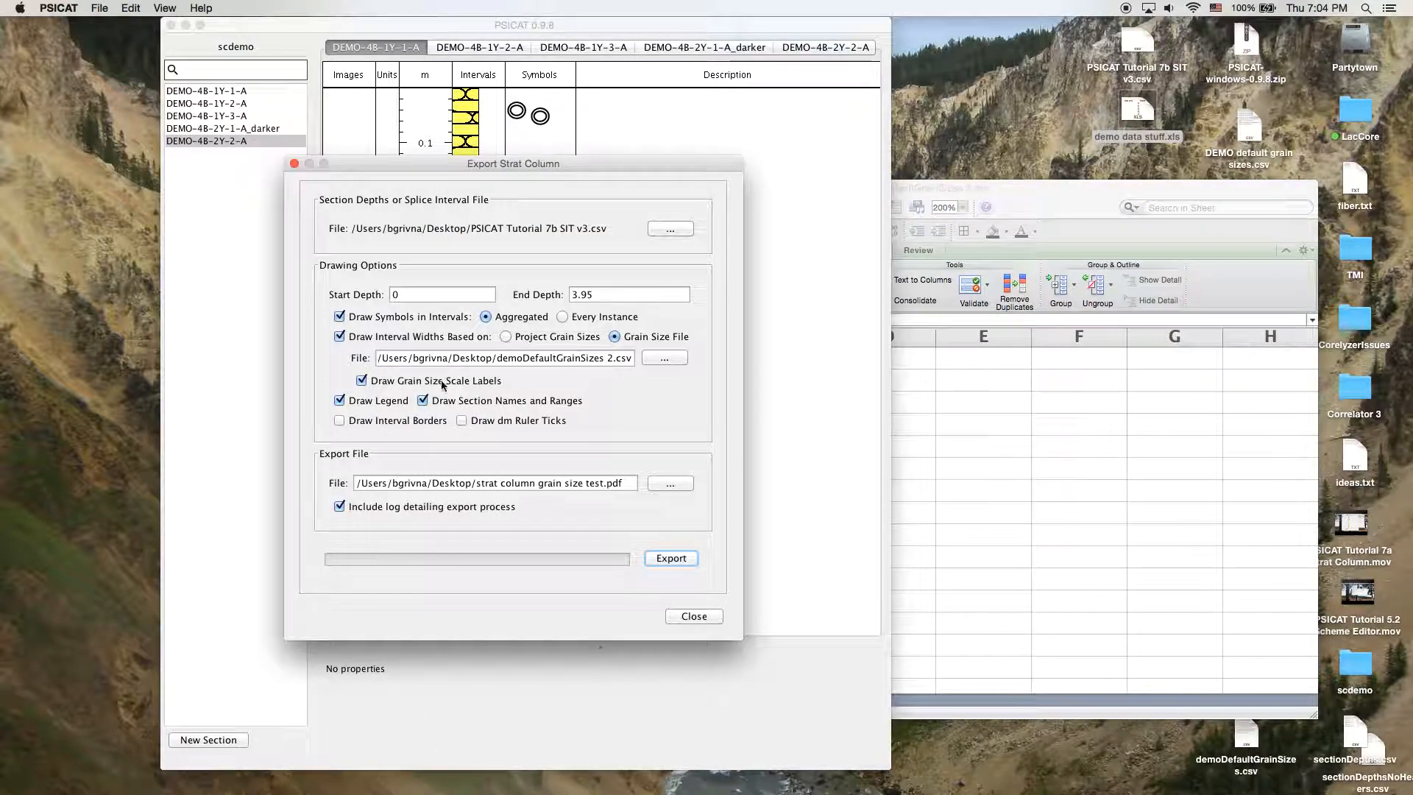
{"action": "left_click", "coordinate": [667, 559]}
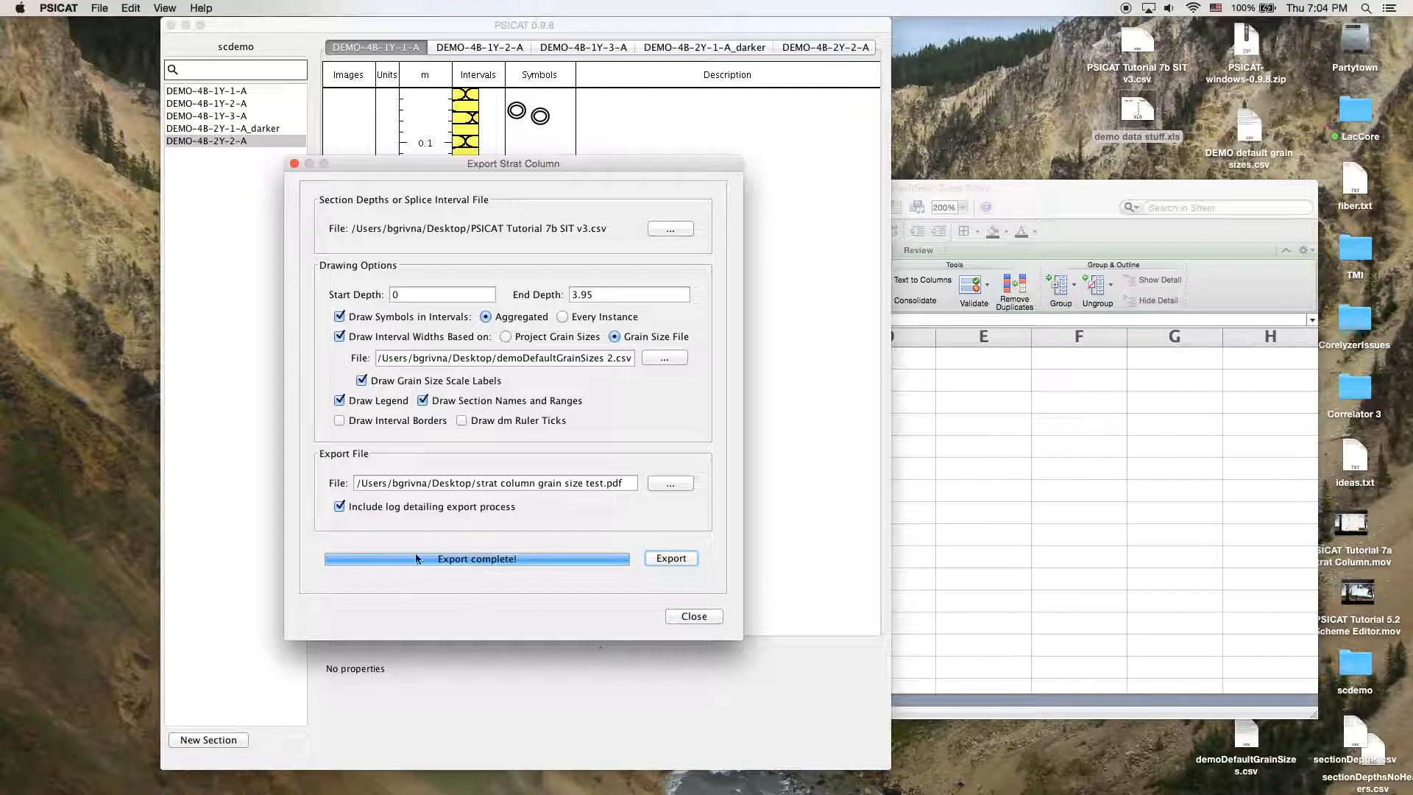
Open strat column grain size test.pdf from the Desktop in Preview, examine its grain size scale, interval widths and legend, and close it
{"action": "key", "text": "alt+super+h"}
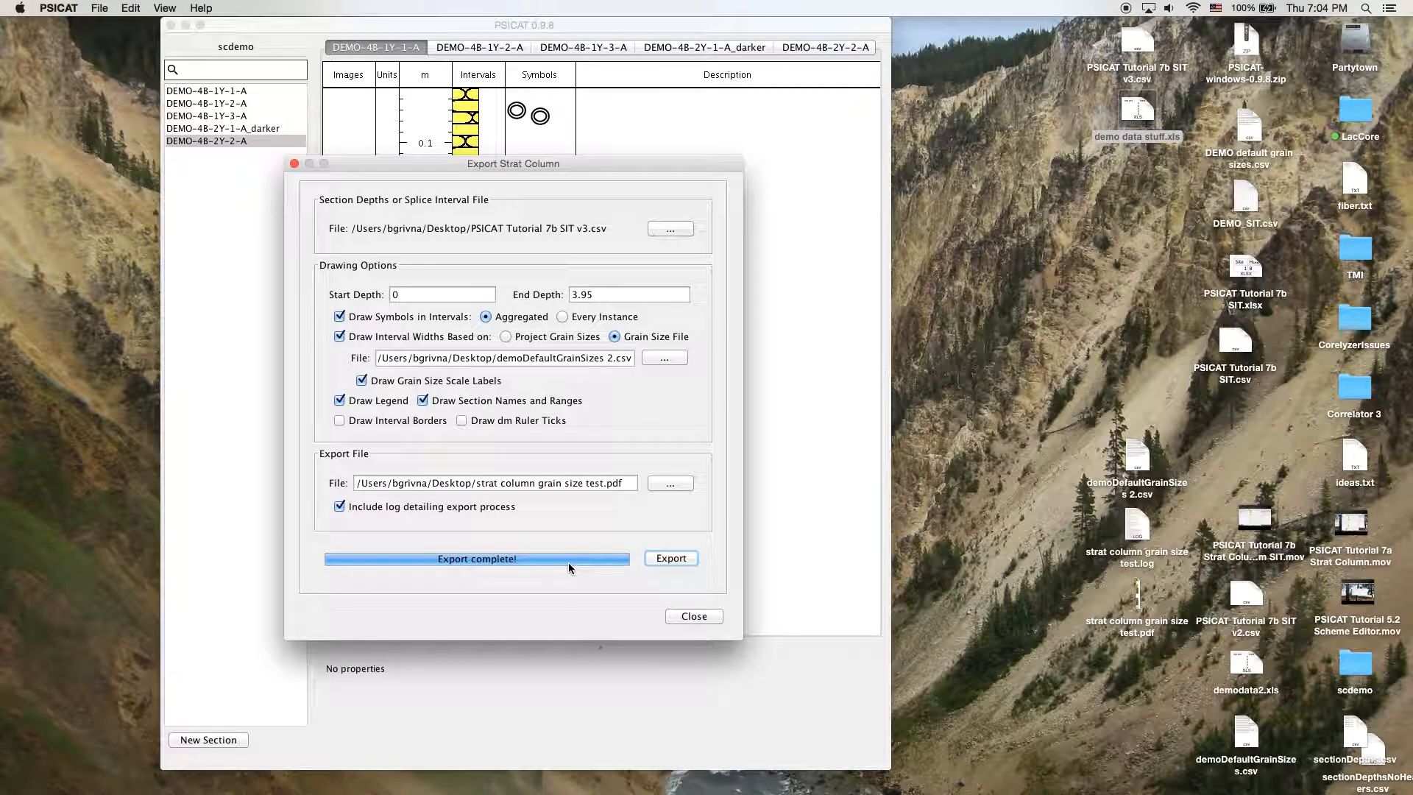
{"action": "double_click", "coordinate": [1140, 606]}
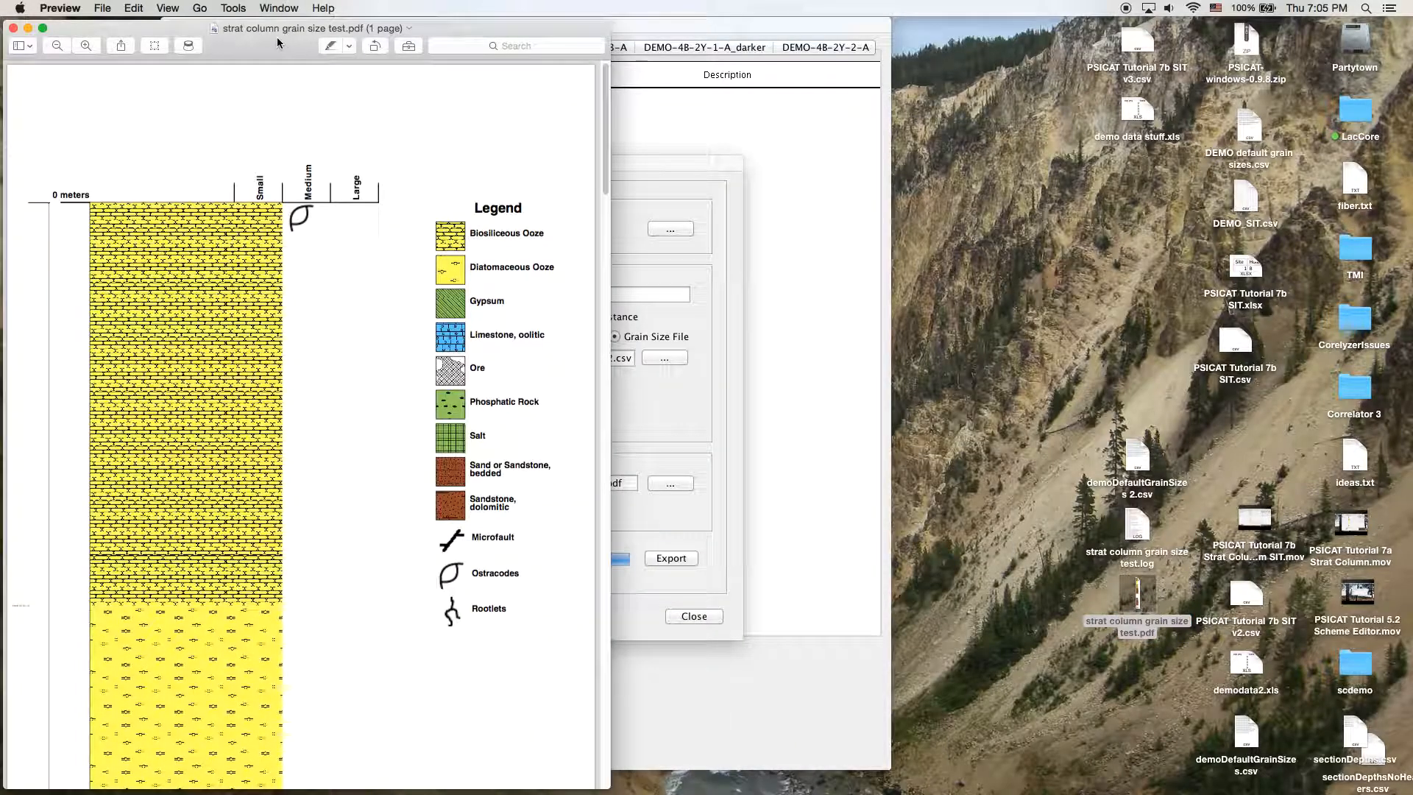
{"action": "left_click_drag", "start_coordinate": [279, 42], "coordinate": [751, 184]}
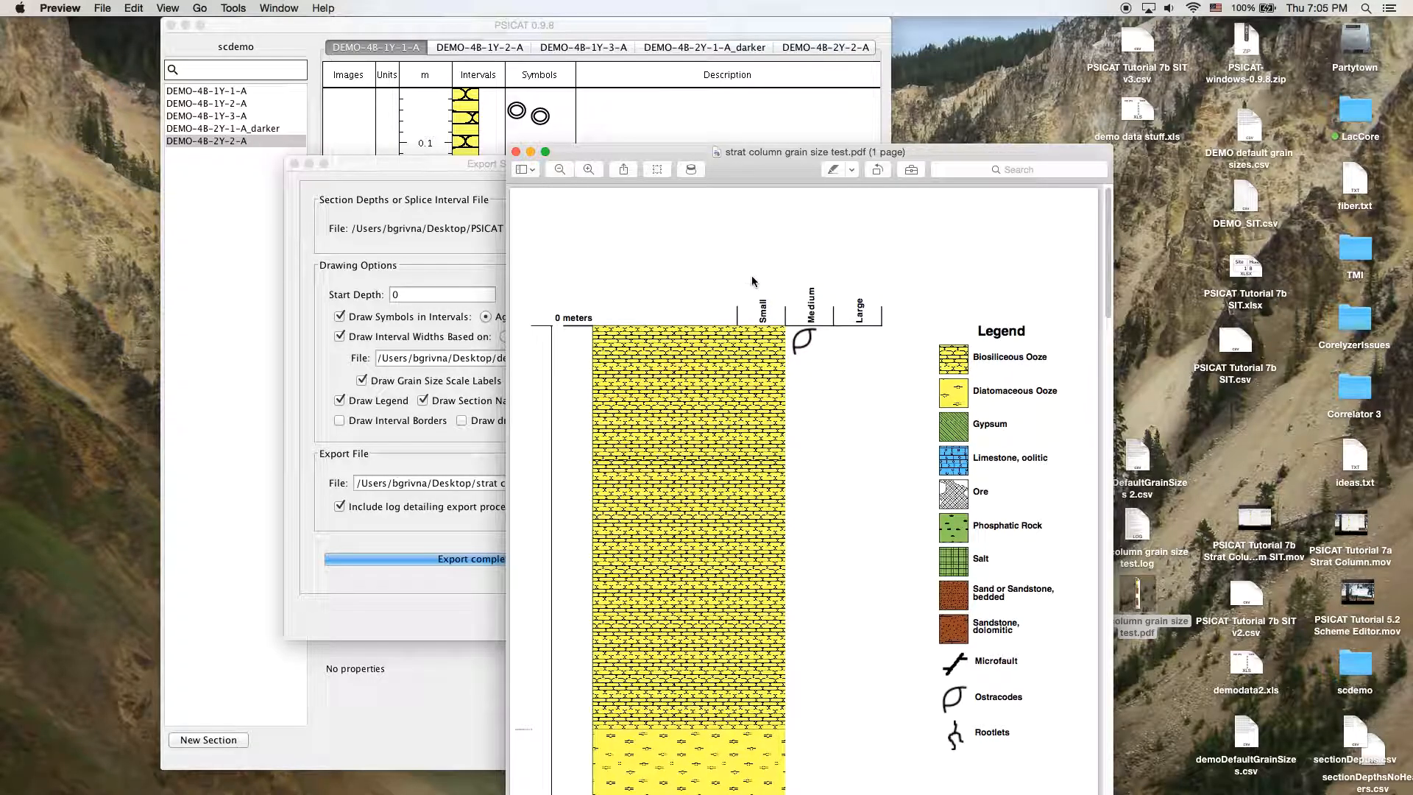
{"action": "left_click_drag", "start_coordinate": [755, 311], "coordinate": [764, 315]}
{"action": "left_click", "coordinate": [765, 315]}
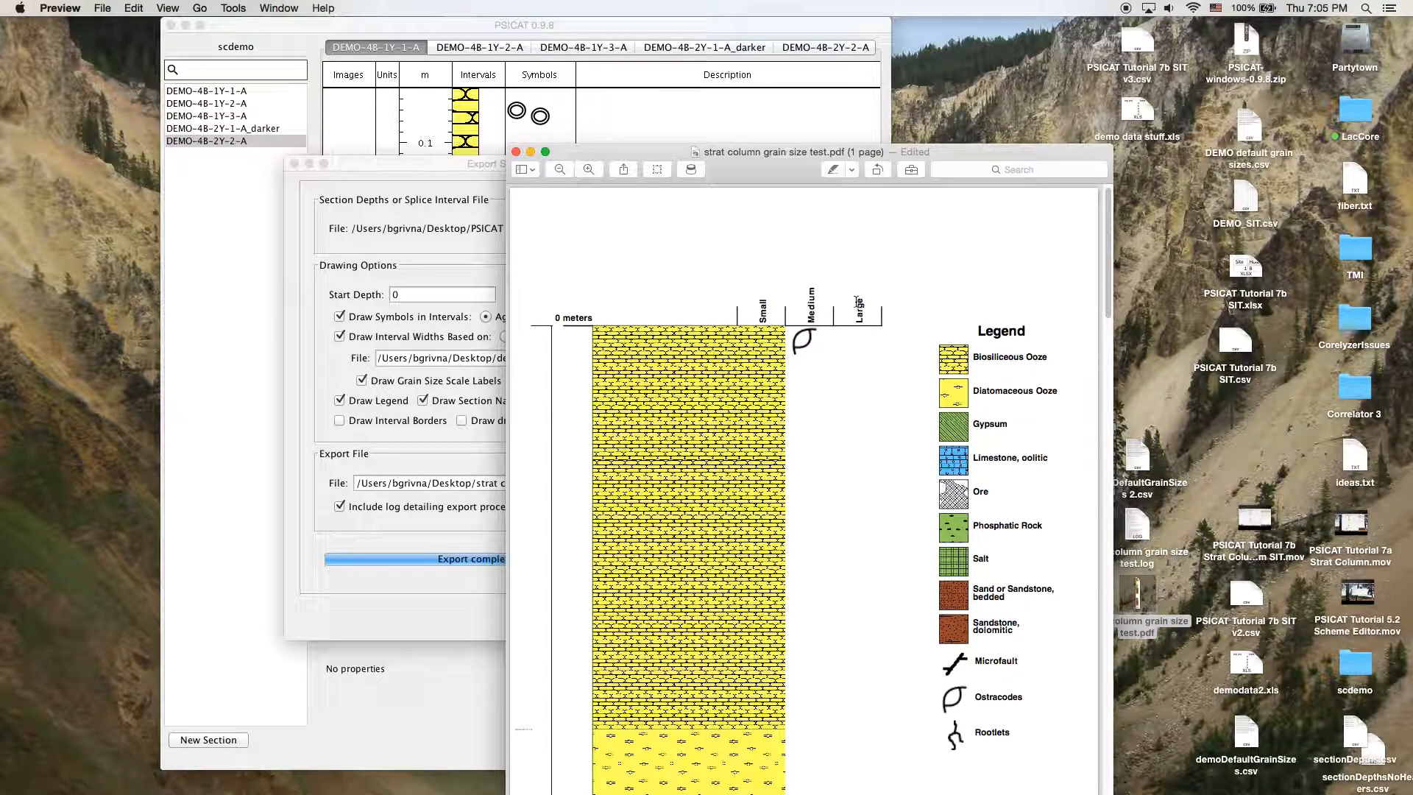
{"action": "left_click_drag", "start_coordinate": [765, 151], "coordinate": [720, 25]}
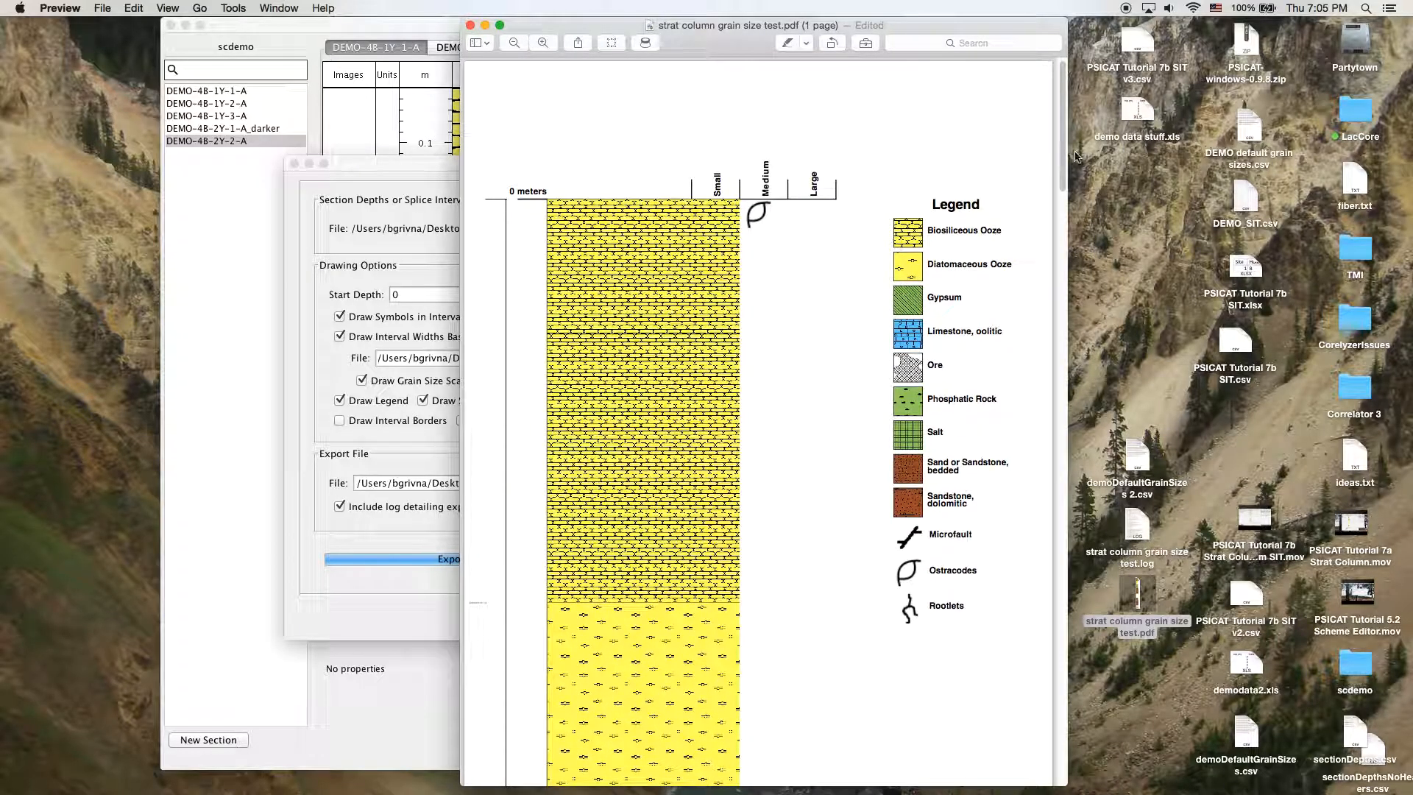
{"action": "scroll", "coordinate": [1060, 135], "scroll_direction": "down", "scroll_amount": 2}
{"action": "scroll", "coordinate": [1060, 136], "scroll_direction": "up", "scroll_amount": 2}
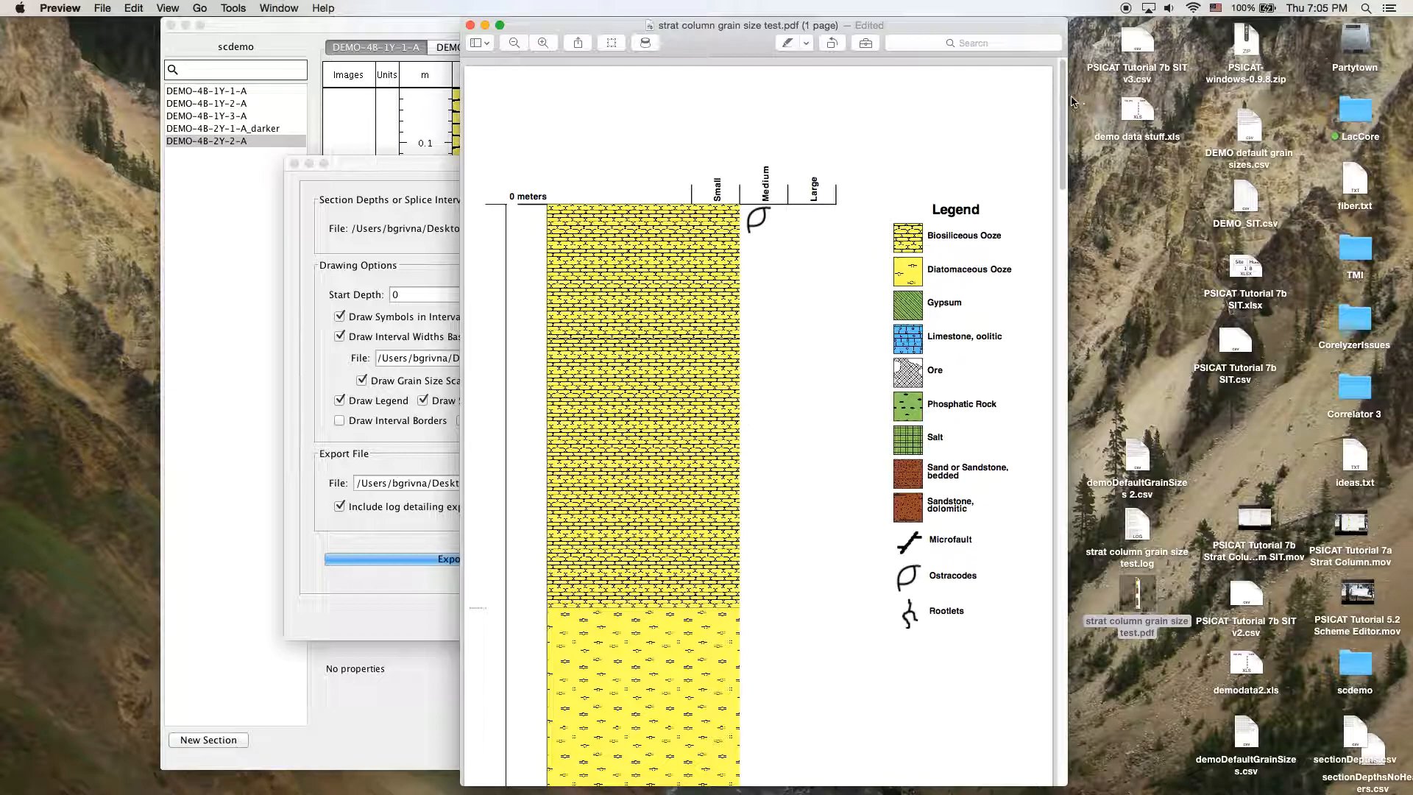
{"action": "mouse_move", "coordinate": [1061, 103]}
{"action": "left_mouse_down"}
{"action": "mouse_move", "coordinate": [1060, 764]}
{"action": "mouse_move", "coordinate": [1060, 120]}
{"action": "left_mouse_up"}
{"action": "left_click_drag", "start_coordinate": [698, 32], "coordinate": [770, 33]}
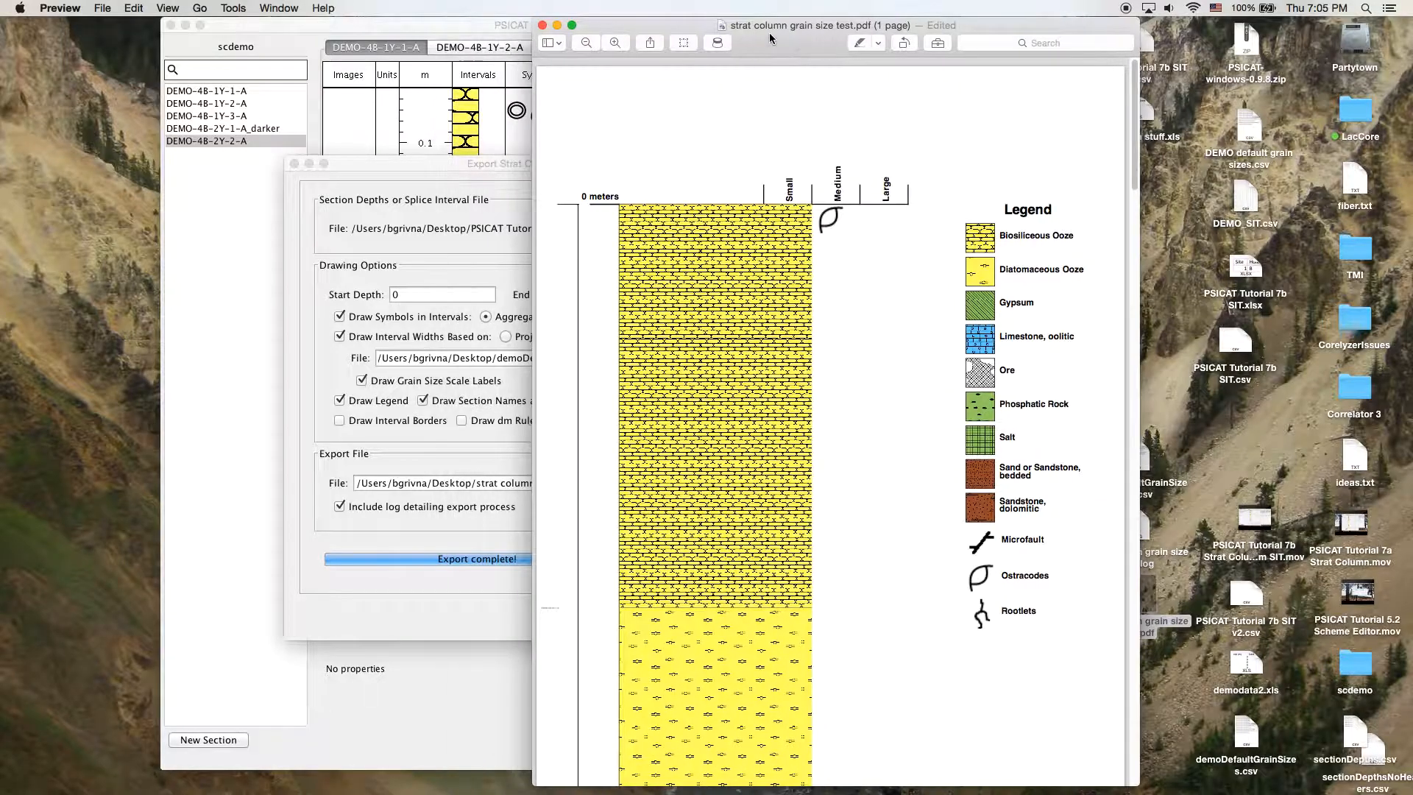
{"action": "left_click", "coordinate": [542, 26]}
Uncover the DEMO-4B-1Y-1-A diagram in PSICAT and close the strat column export dialog
{"action": "left_click_drag", "start_coordinate": [580, 165], "coordinate": [618, 149]}
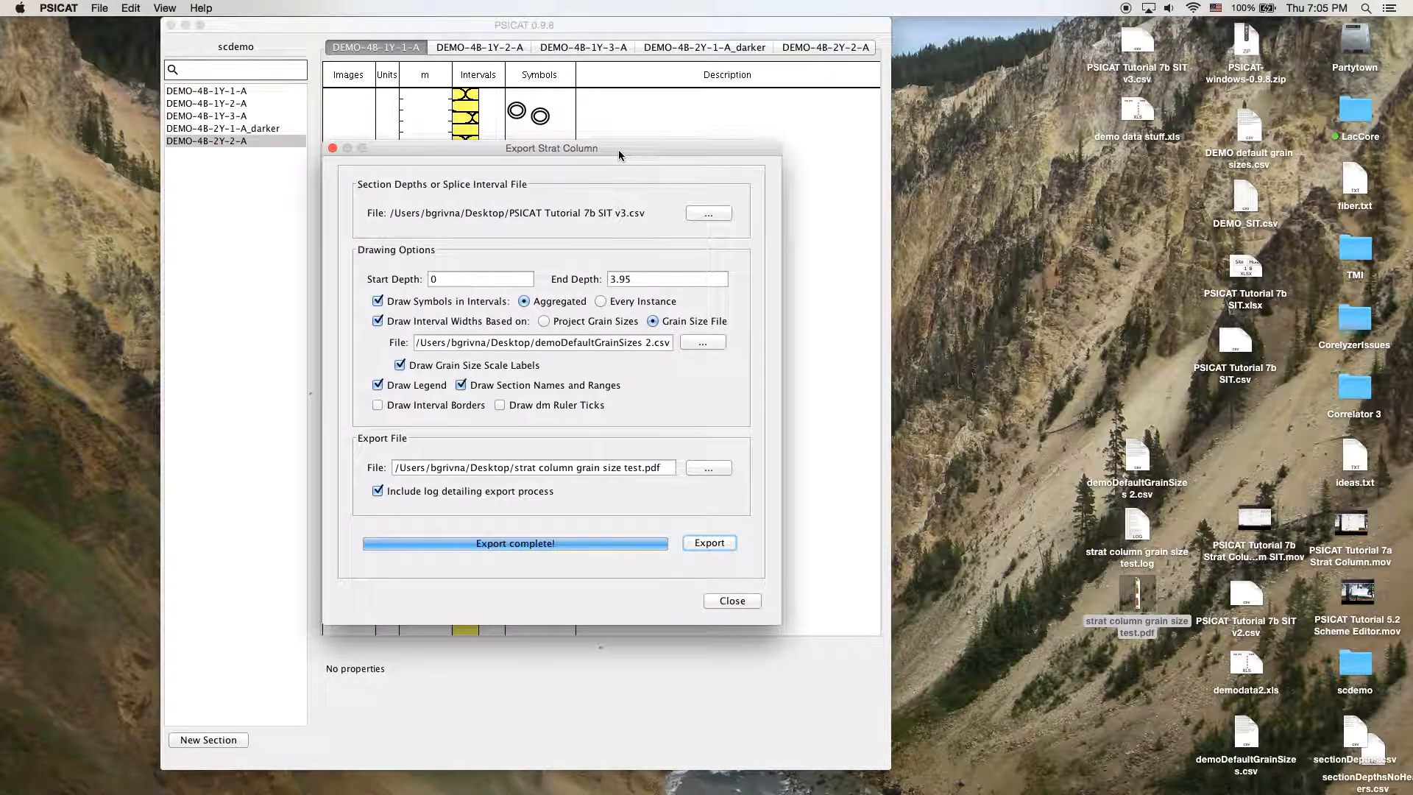
{"action": "left_click_drag", "start_coordinate": [602, 148], "coordinate": [847, 180]}
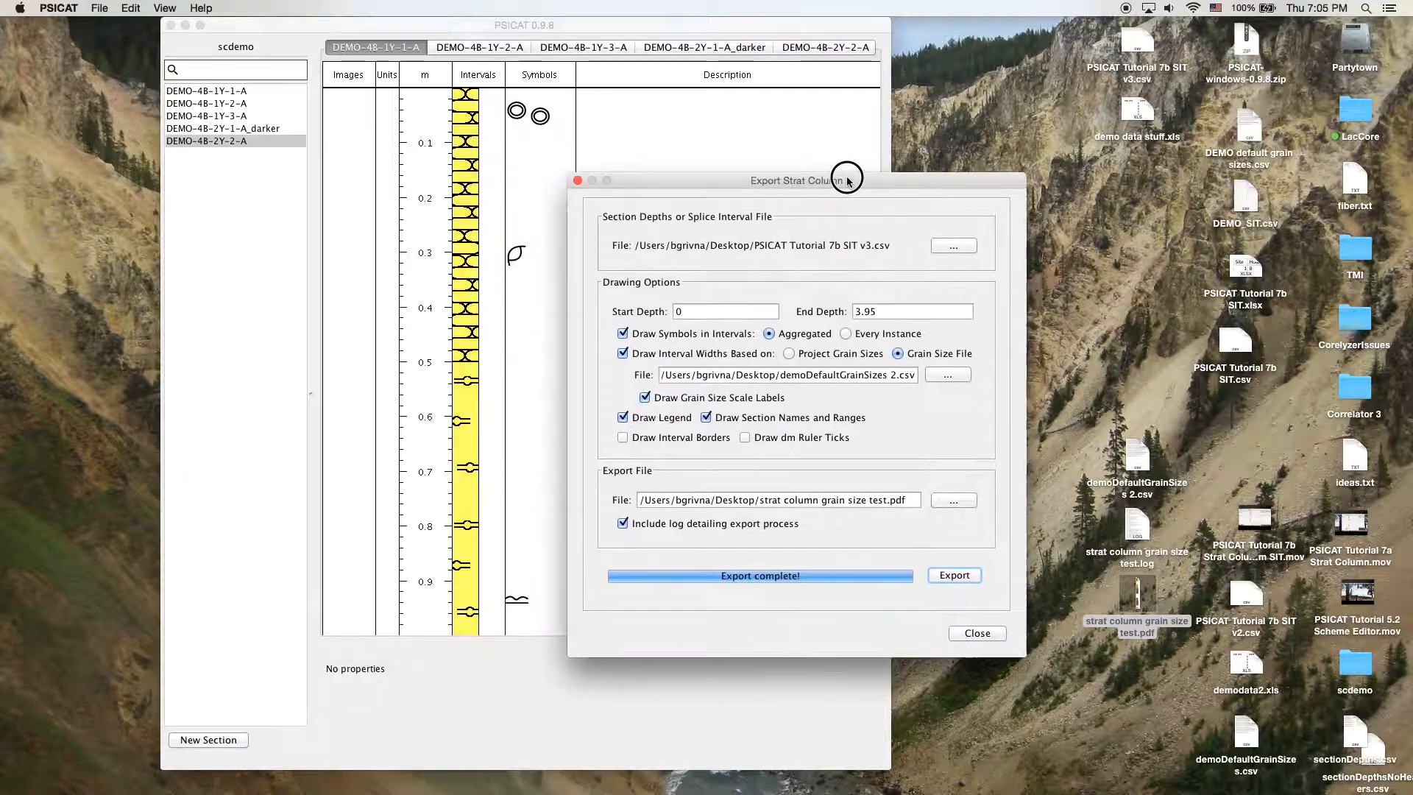
{"action": "left_click", "coordinate": [976, 633]}
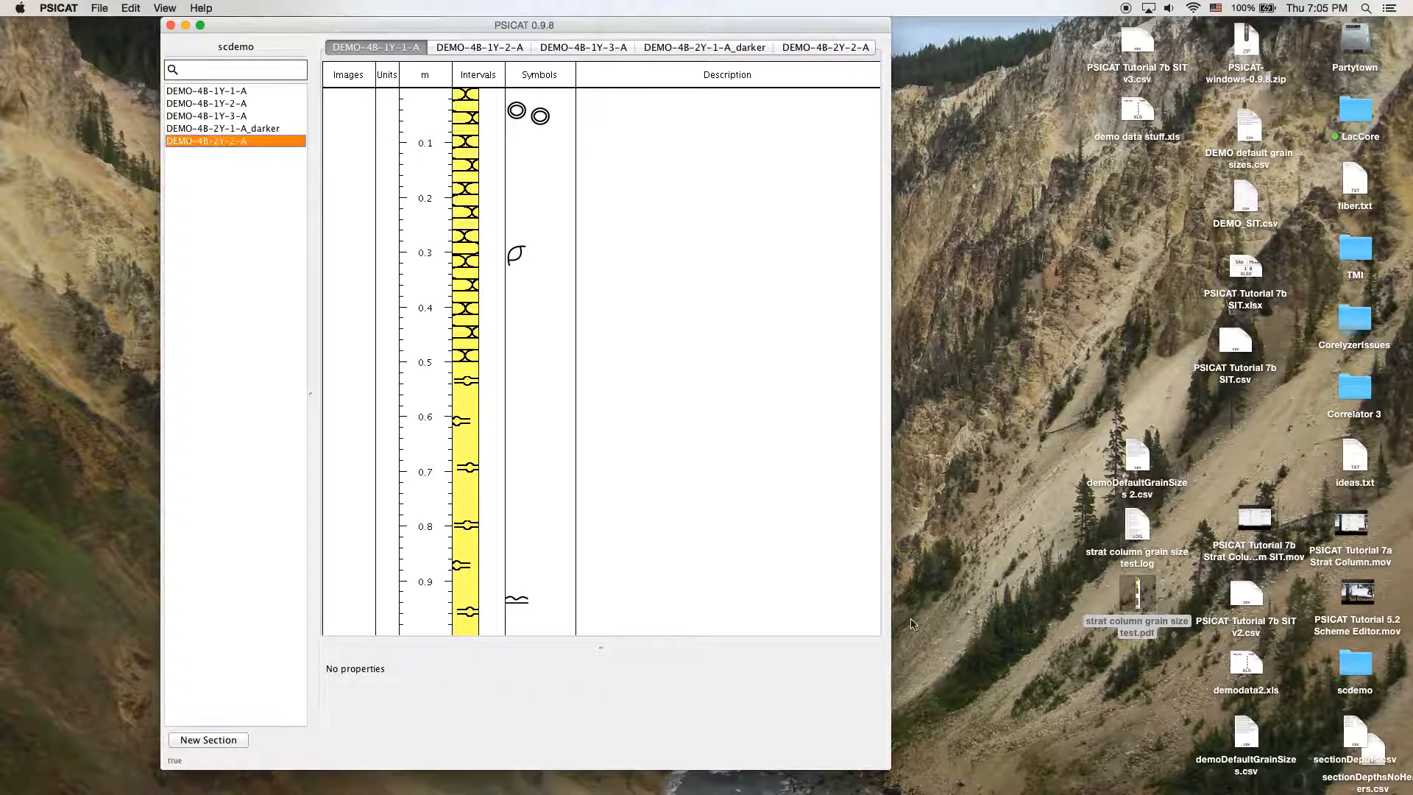
Select the topmost interval of DEMO-4B-1Y-1-A and enlarge its properties area to inspect the grain size and description fields
{"action": "left_click_drag", "start_coordinate": [653, 18], "coordinate": [661, 18]}
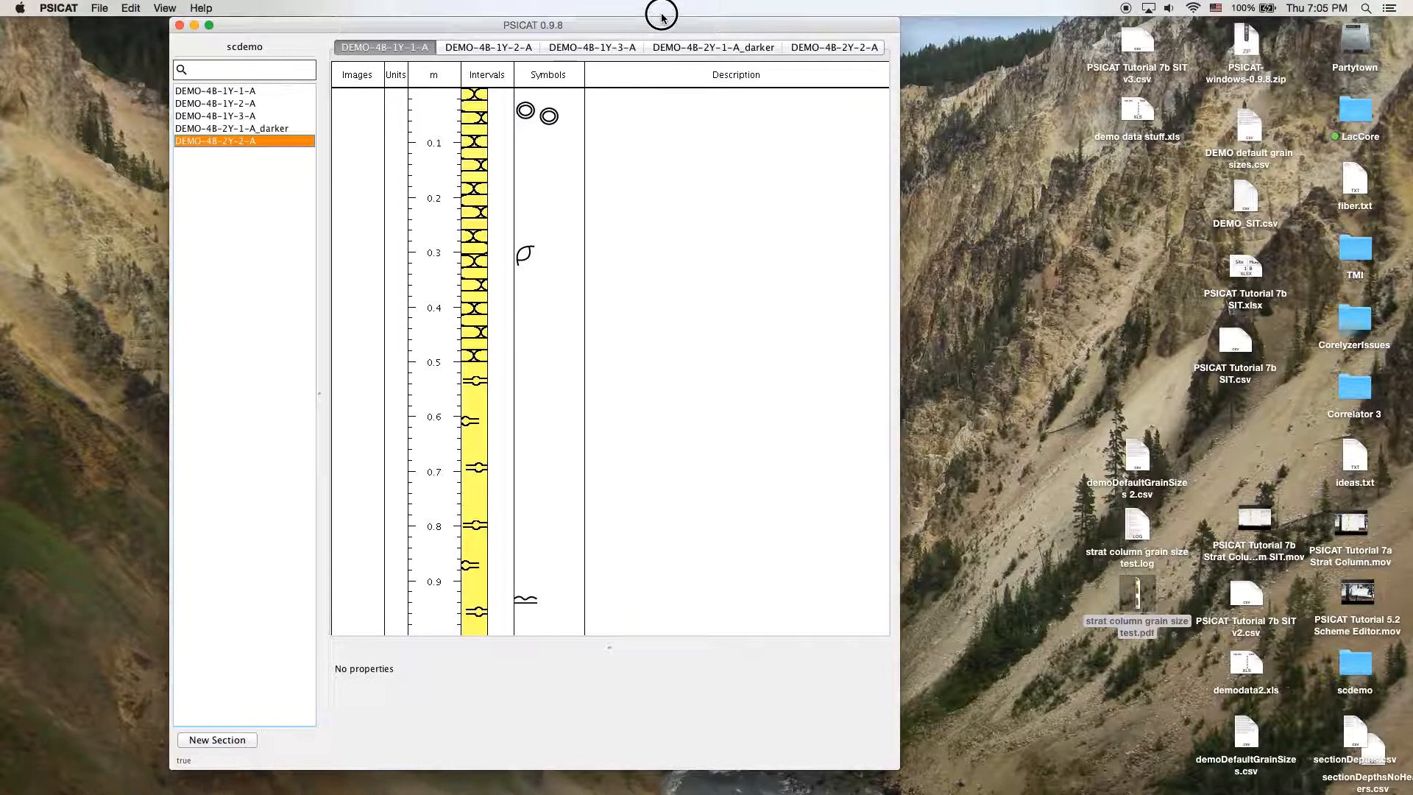
{"action": "left_click", "coordinate": [468, 215]}
{"action": "left_click_drag", "start_coordinate": [609, 643], "coordinate": [606, 551]}
{"action": "left_click", "coordinate": [410, 615]}
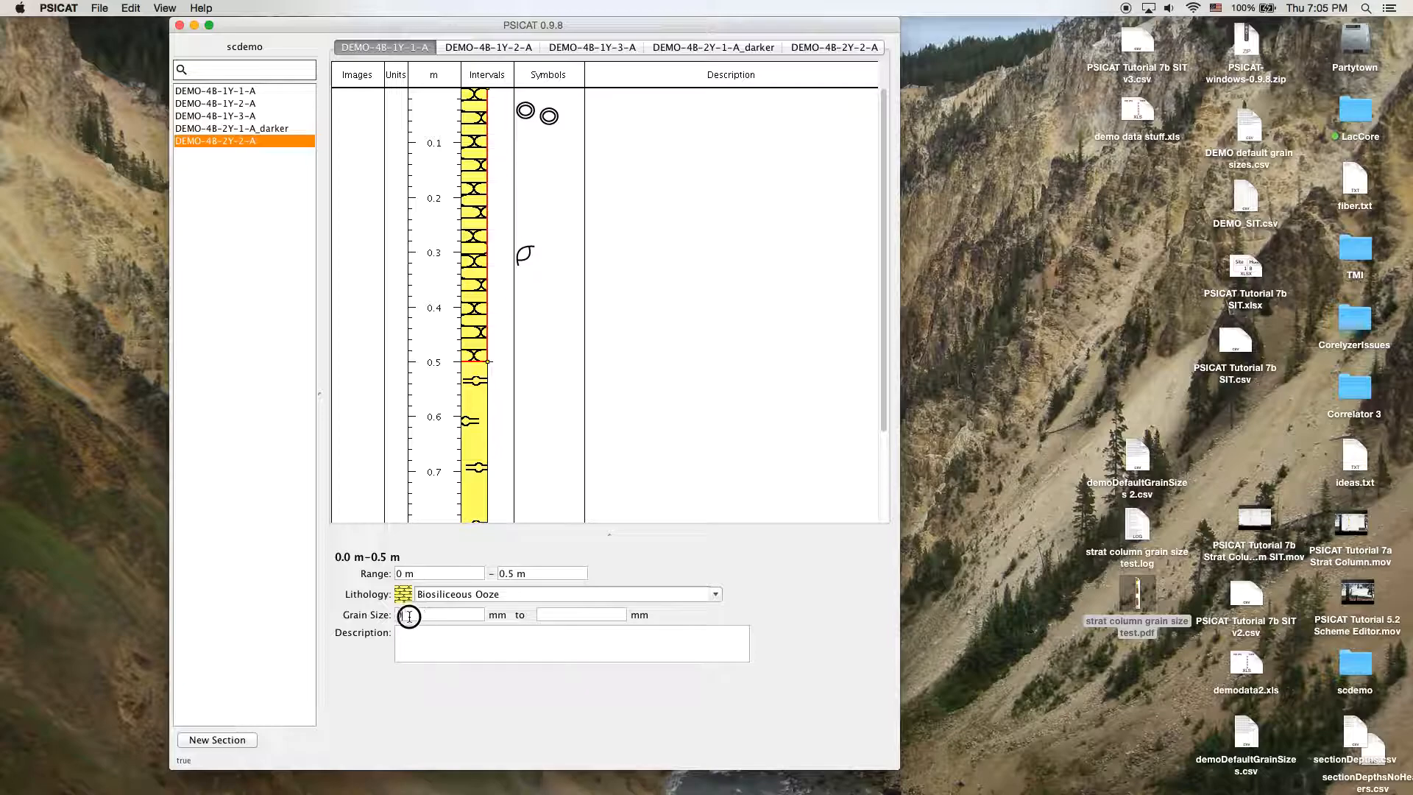
{"action": "left_click", "coordinate": [562, 637]}
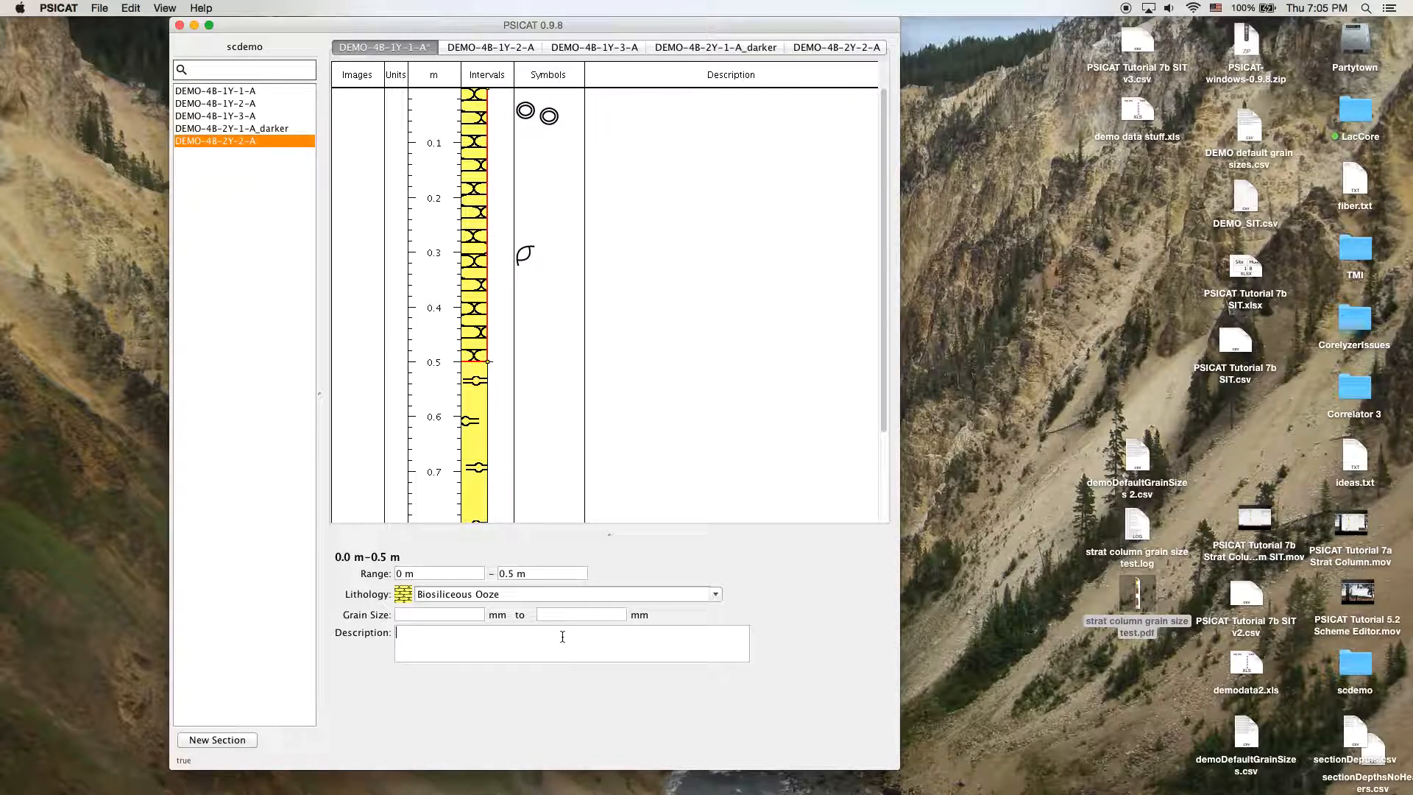
{"action": "left_click_drag", "start_coordinate": [709, 28], "coordinate": [698, 29]}
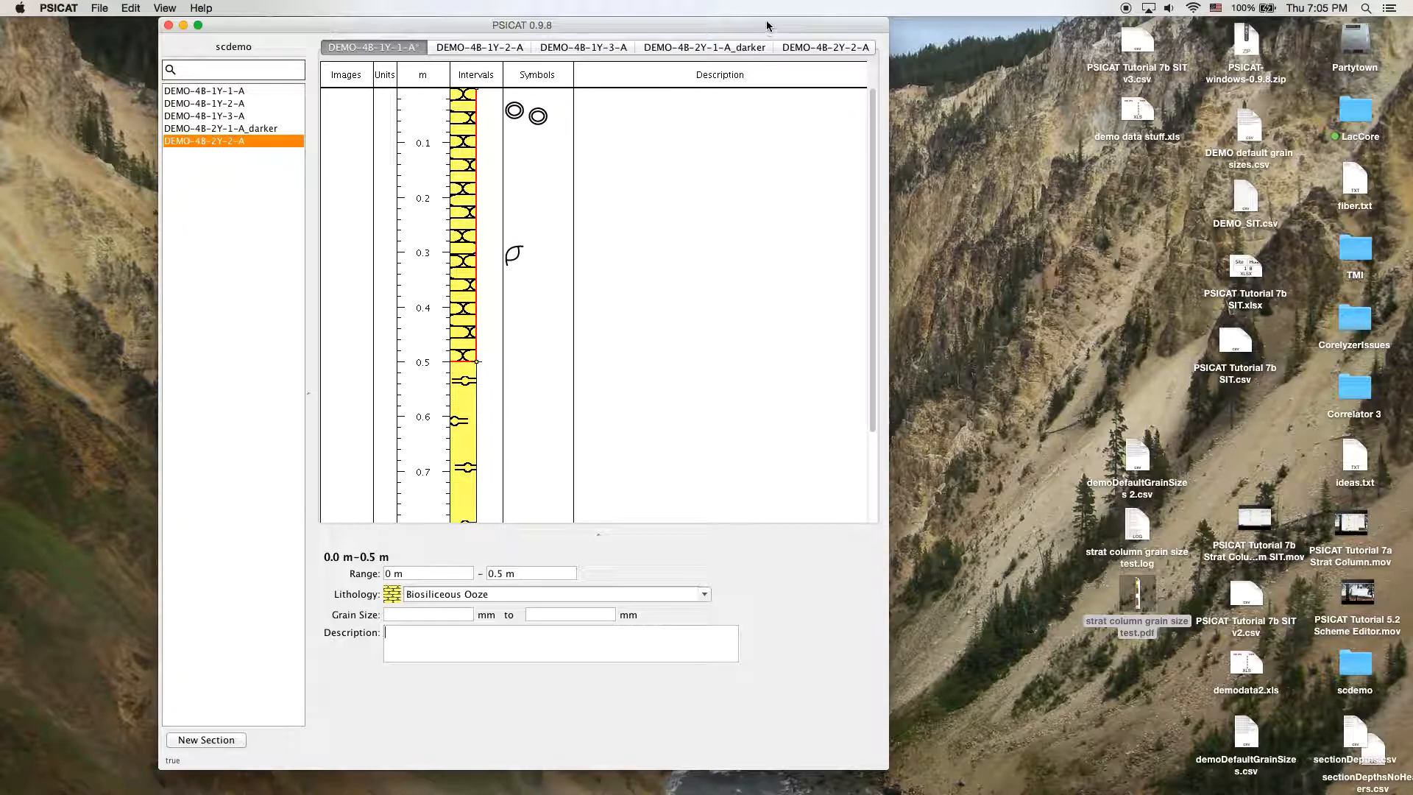
{"action": "left_click_drag", "start_coordinate": [771, 29], "coordinate": [784, 29]}
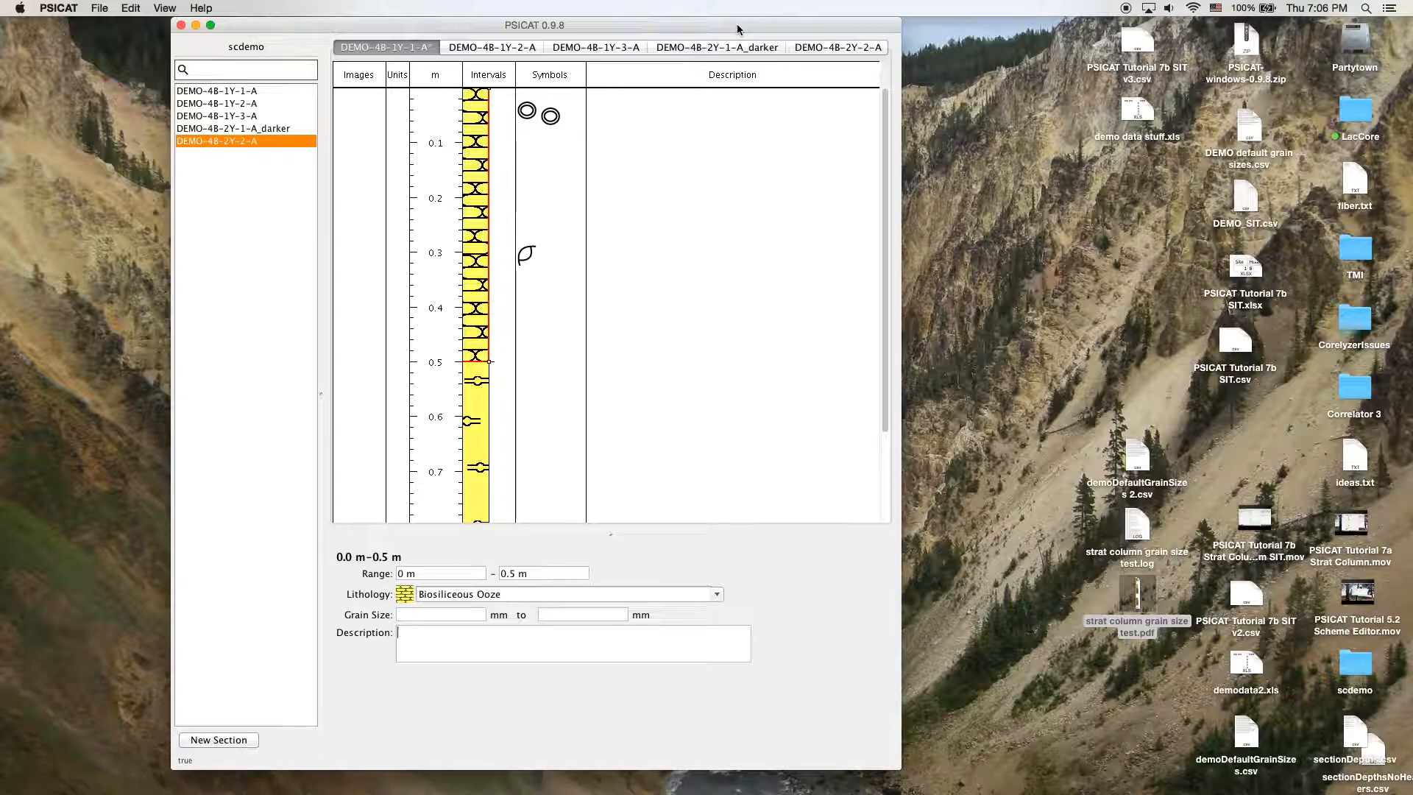
{"action": "left_click_drag", "start_coordinate": [736, 24], "coordinate": [728, 24]}
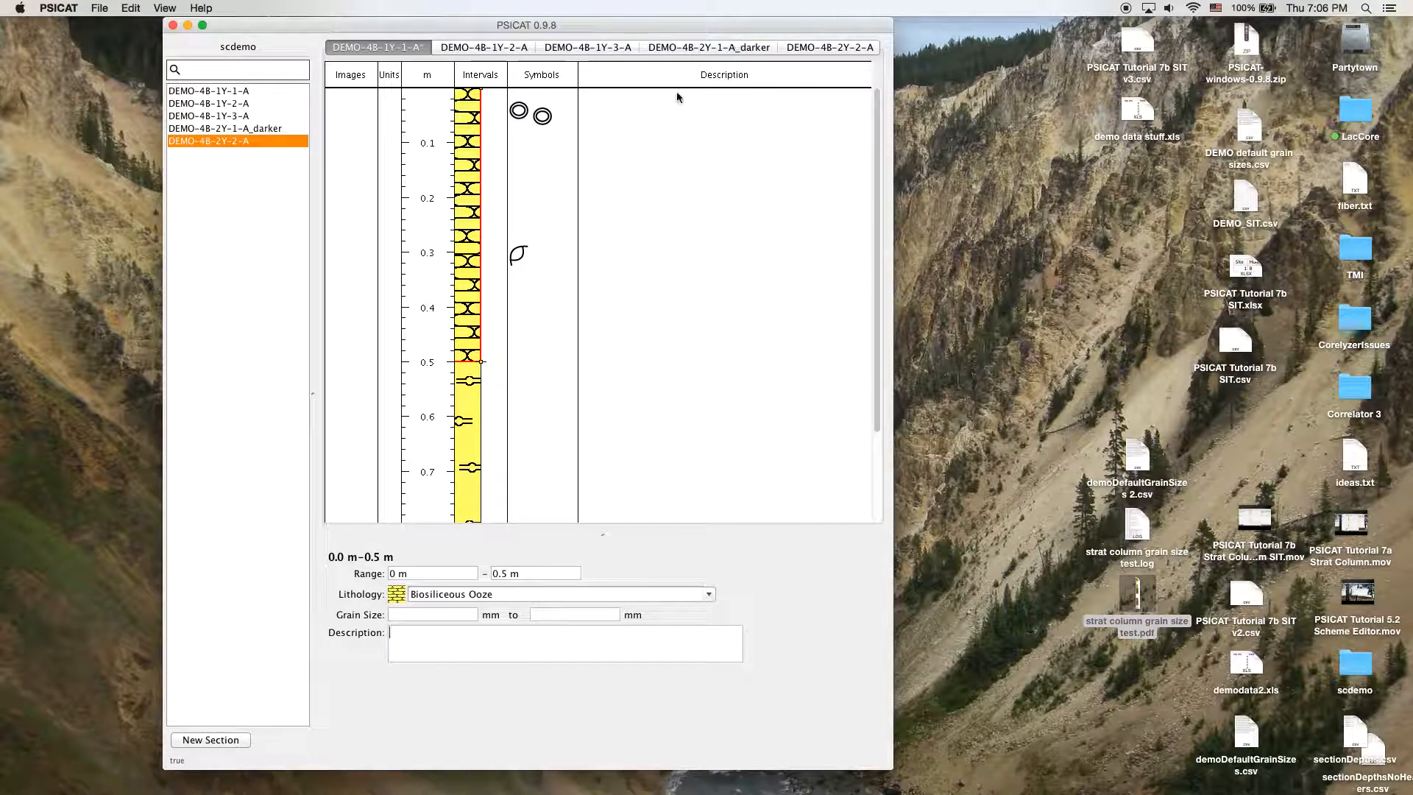